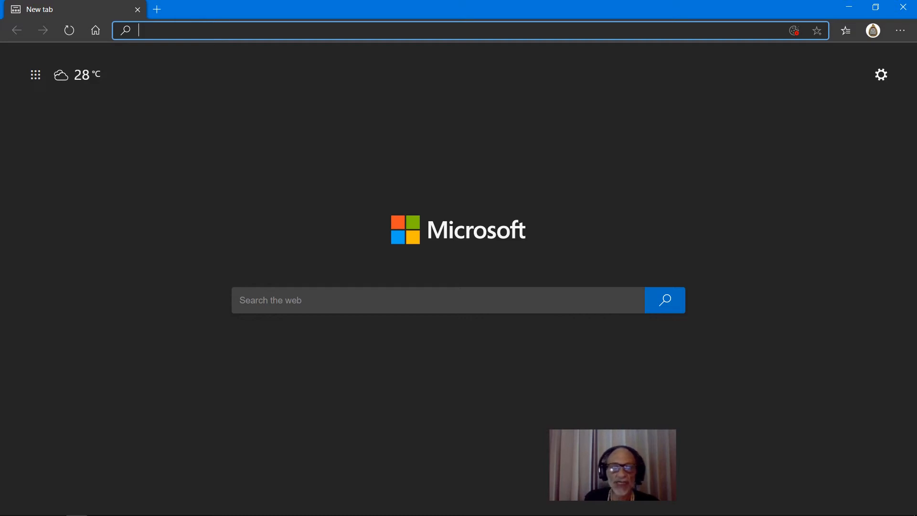
- Switch the new tab page layout to Informational
left_click(881, 75)
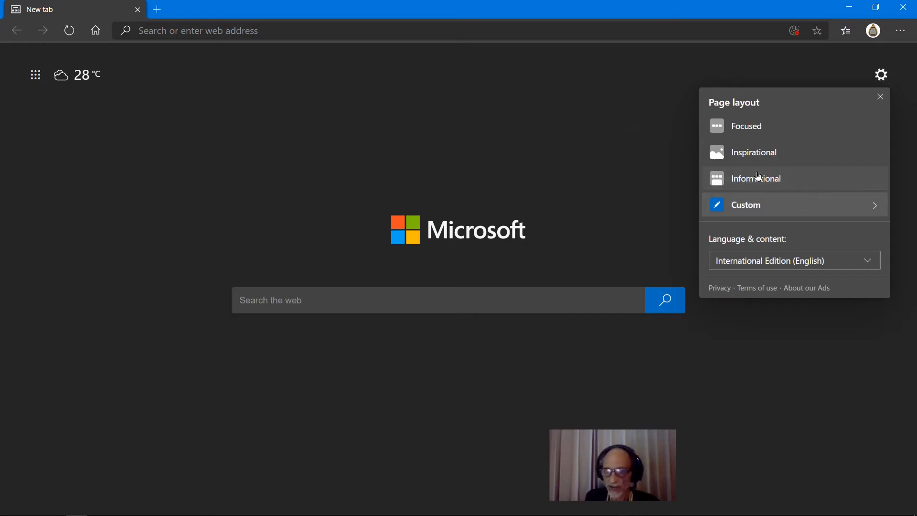
left_click(758, 178)
left_click(898, 394)
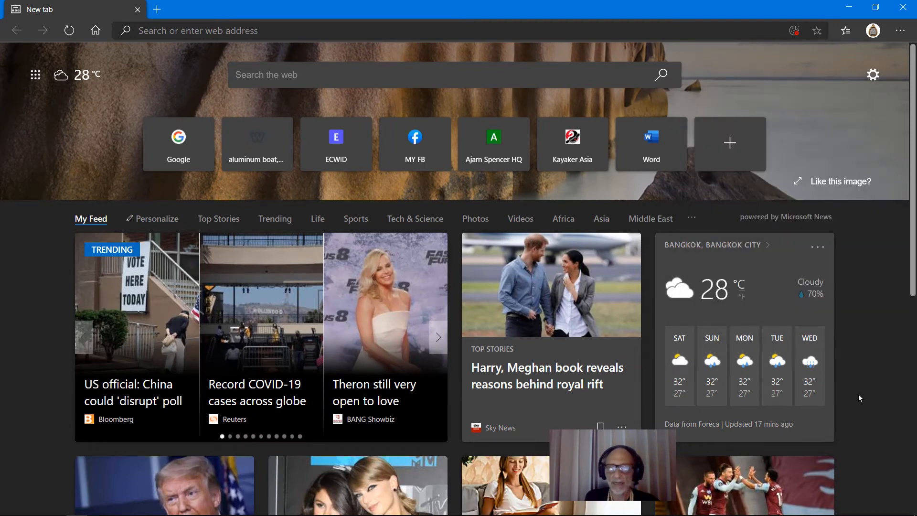
key("super+Tab")
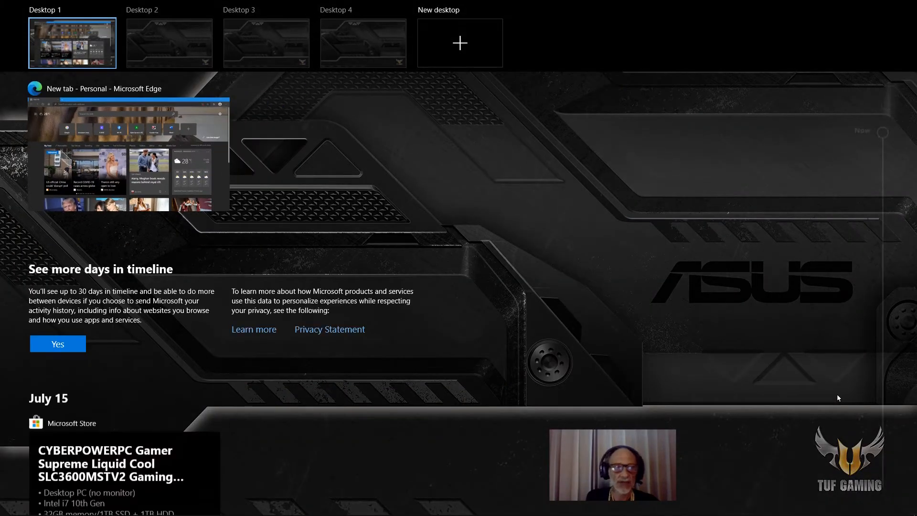
left_click(184, 130)
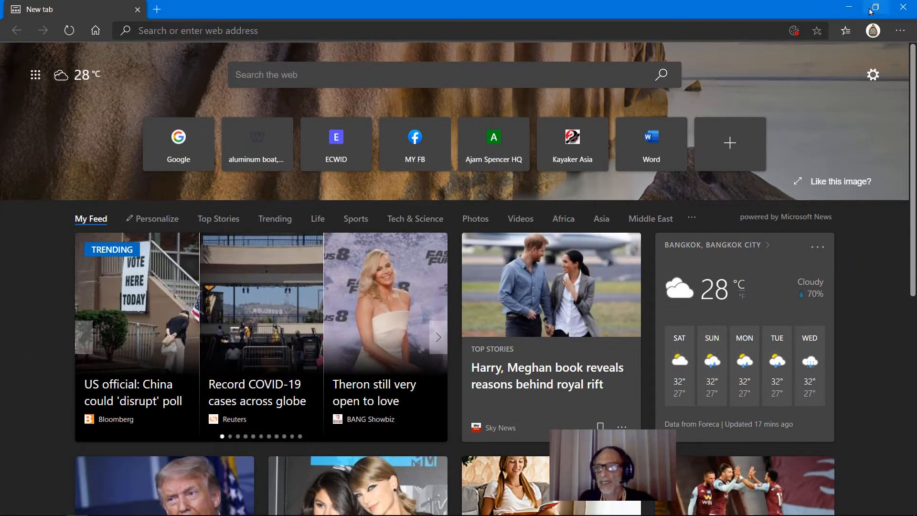
left_click(874, 31)
left_click(861, 311)
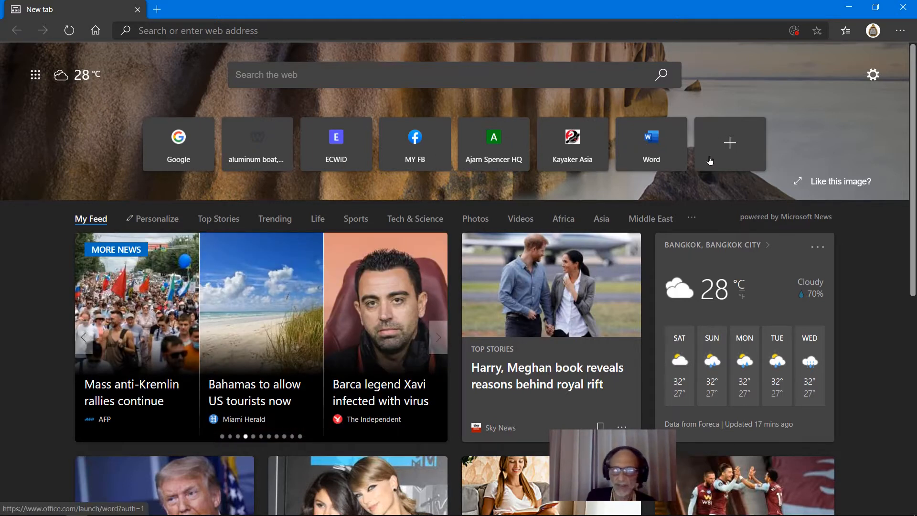
- Customize the new tab page layout by turning off quick links, image of the day and greeting, and setting the content to Content off
left_click(873, 75)
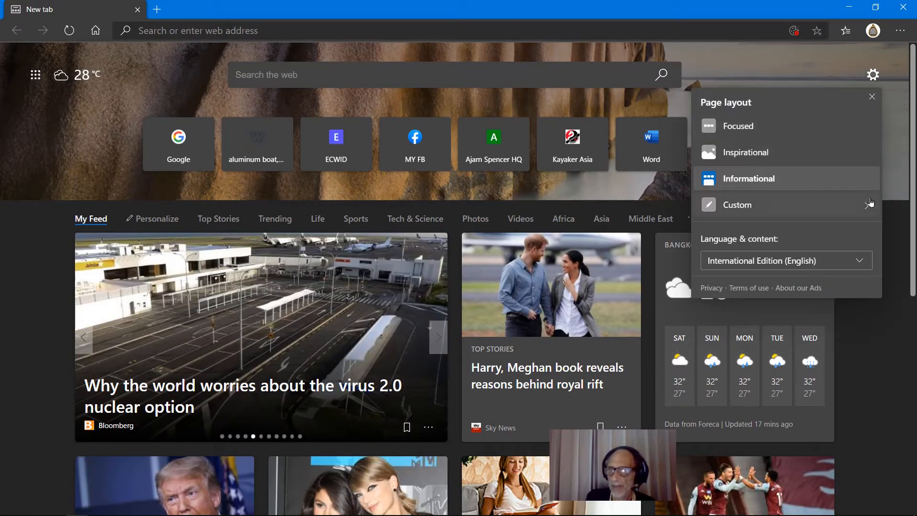
left_click(865, 210)
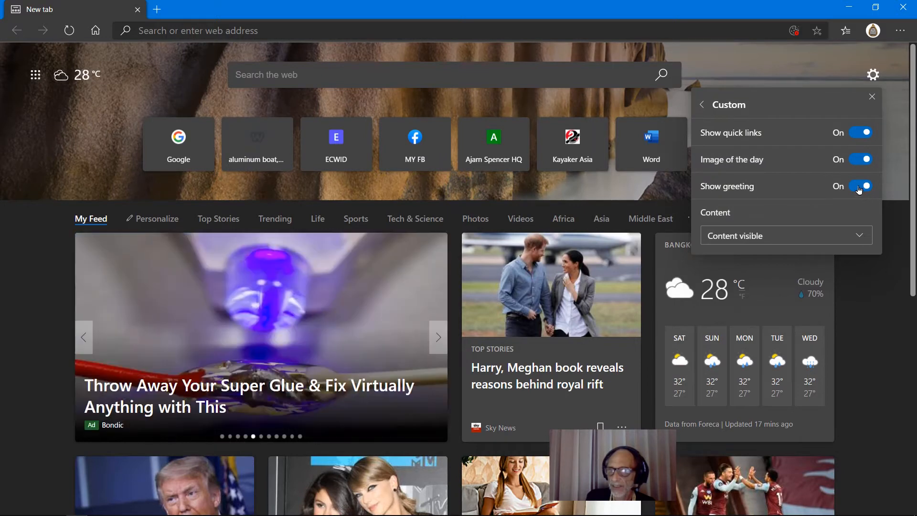
left_click(858, 188)
left_click(860, 165)
left_click(860, 137)
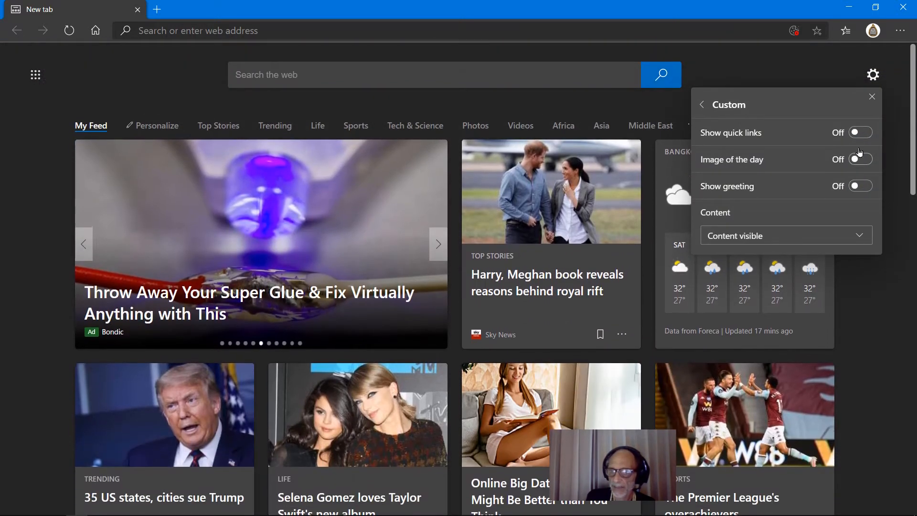
left_click(859, 236)
left_click(836, 317)
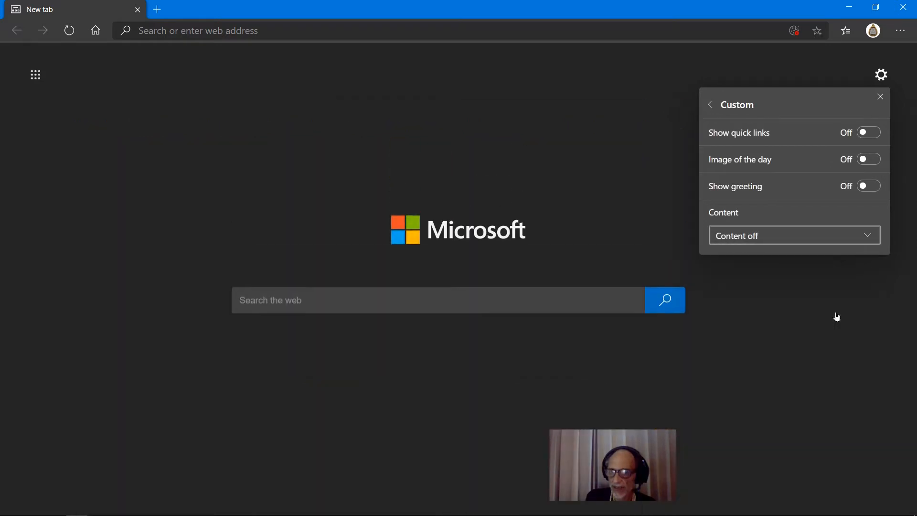
left_click(880, 97)
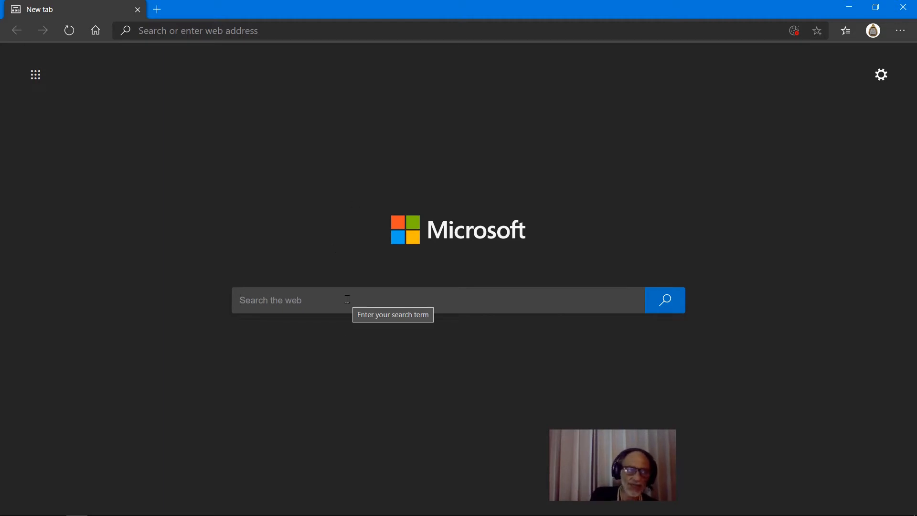
- Load the browser's home page and replace it with a fresh new tab page, closing the Google tab
left_click(96, 30)
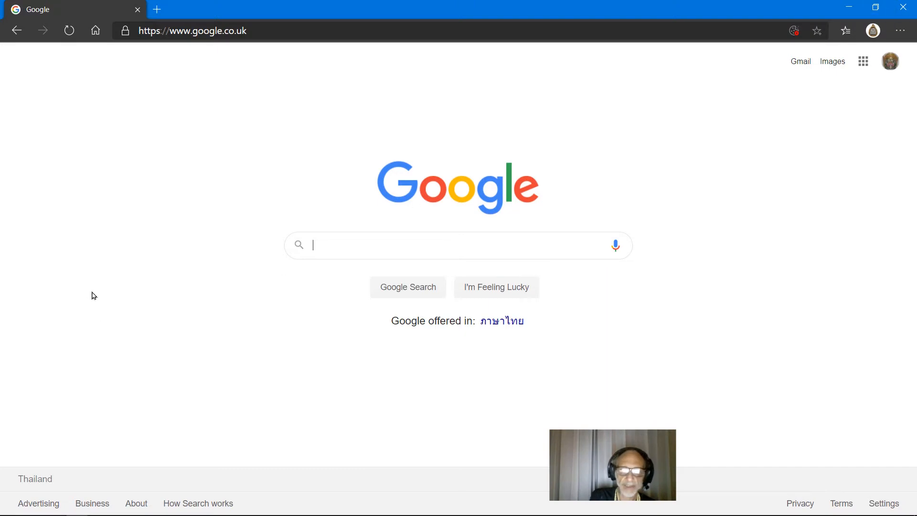
left_click(157, 10)
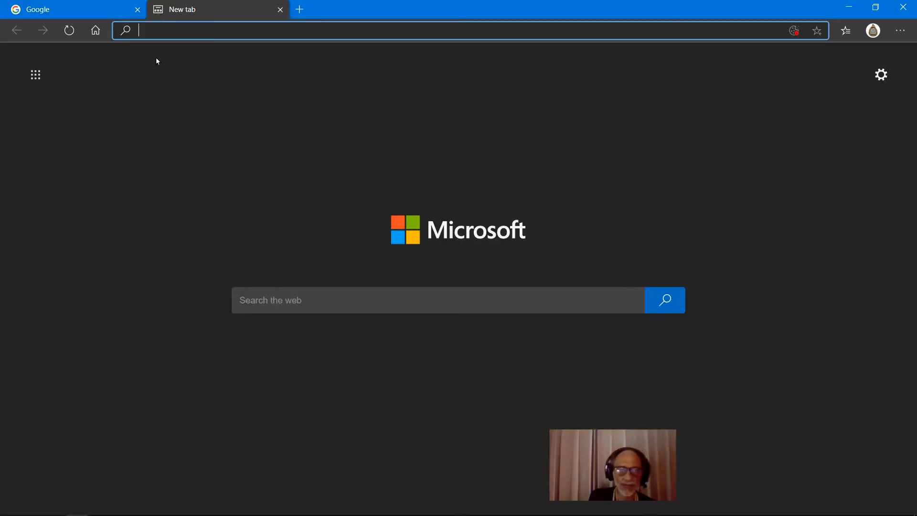
left_click(138, 10)
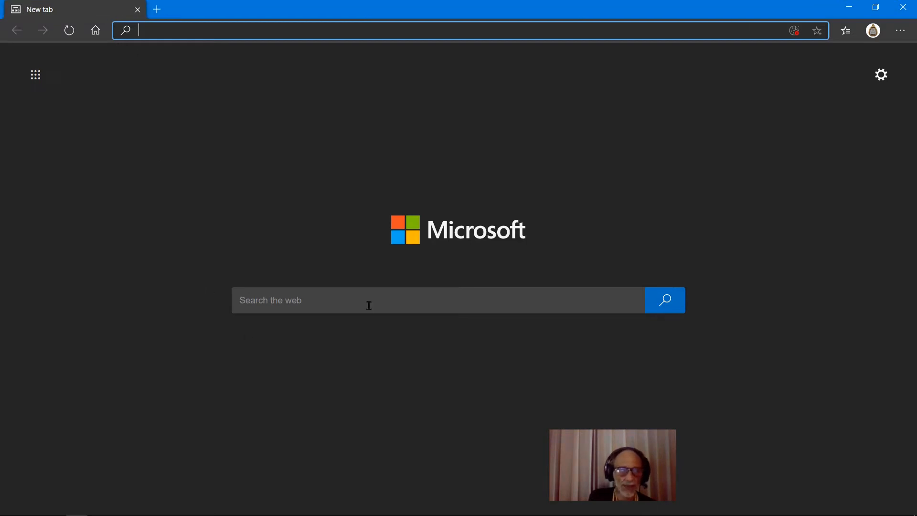
- Launch Word from the new tab page's Microsoft 365 app list and sign in with the saved Outlook account
right_click(36, 83)
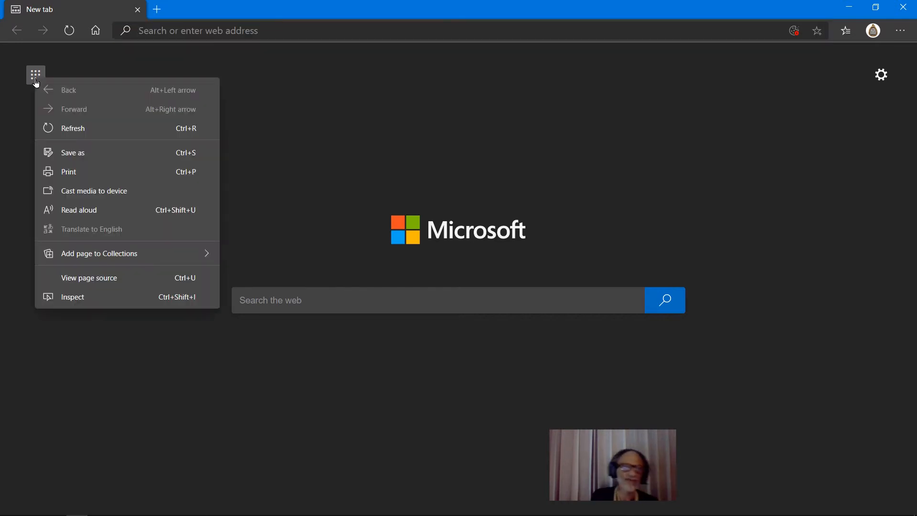
left_click(35, 81)
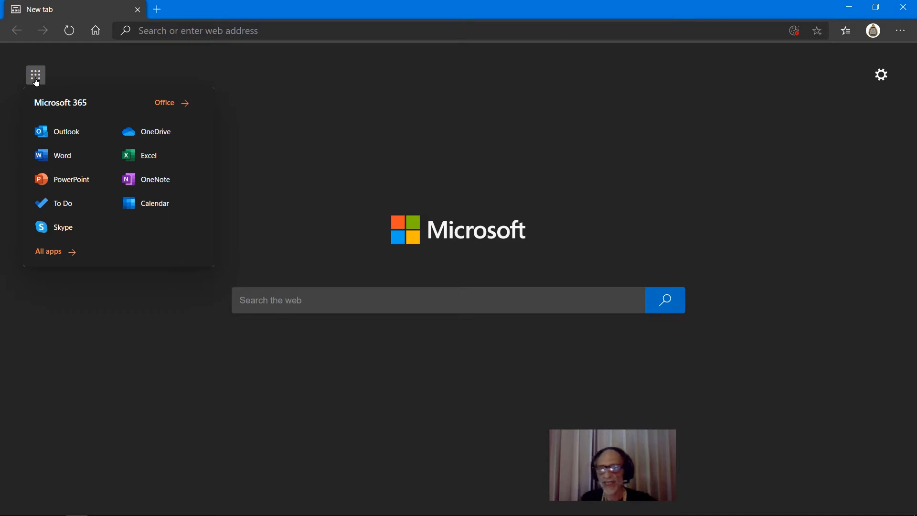
left_click(879, 33)
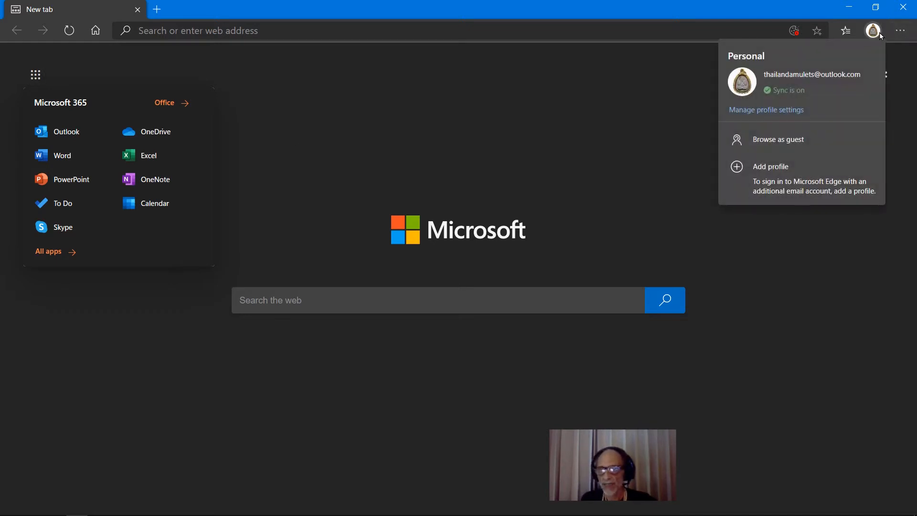
left_click(669, 85)
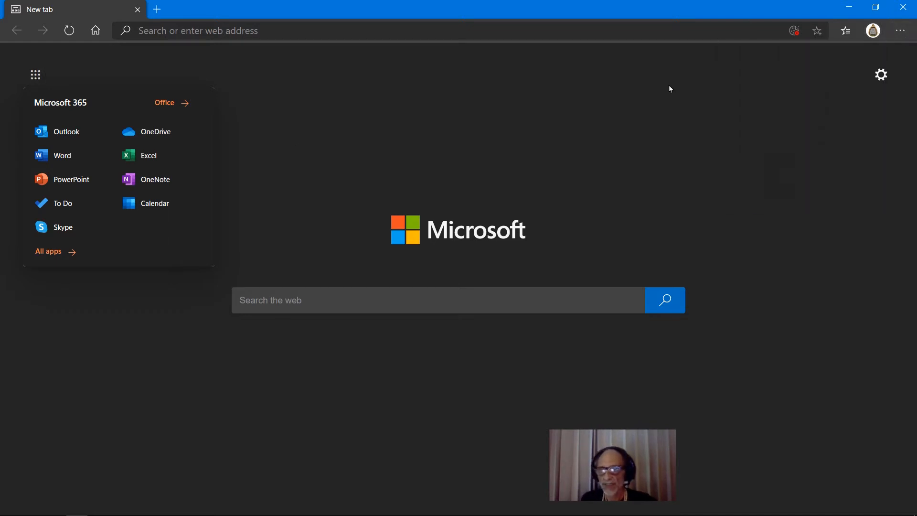
left_click(36, 82)
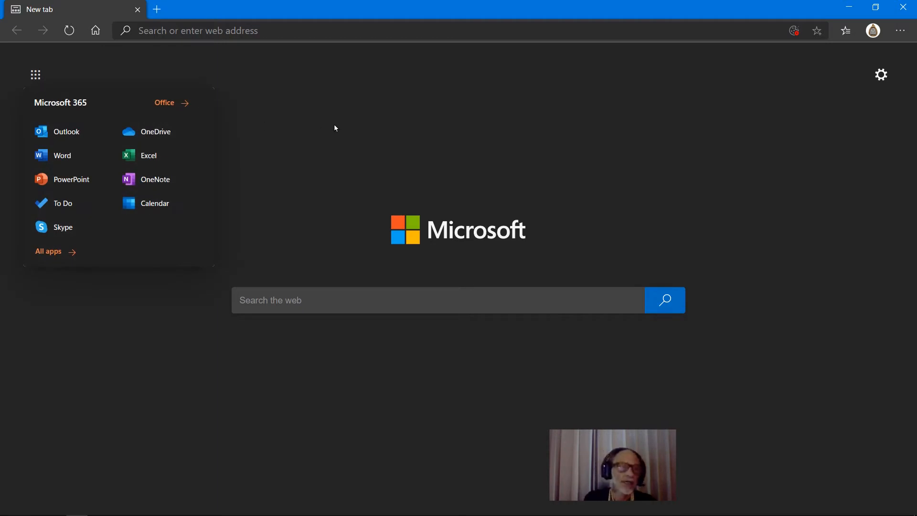
left_click(50, 156)
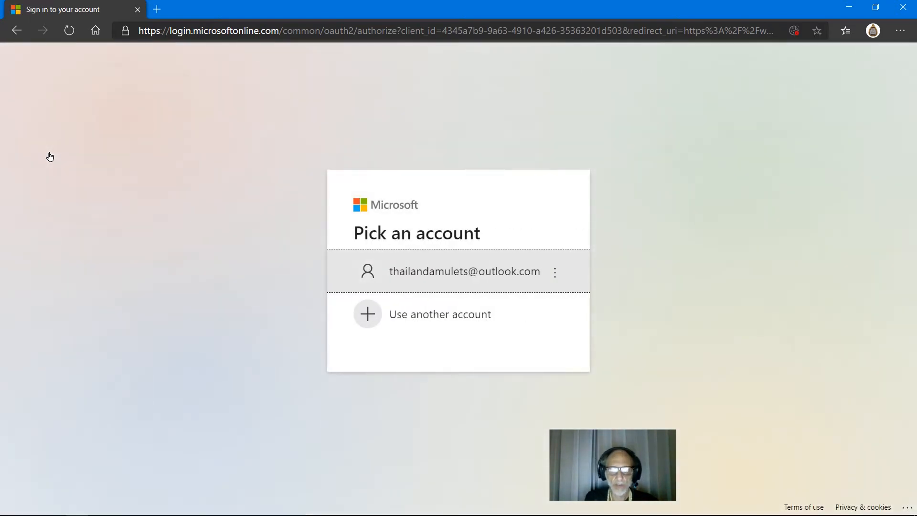
left_click(487, 282)
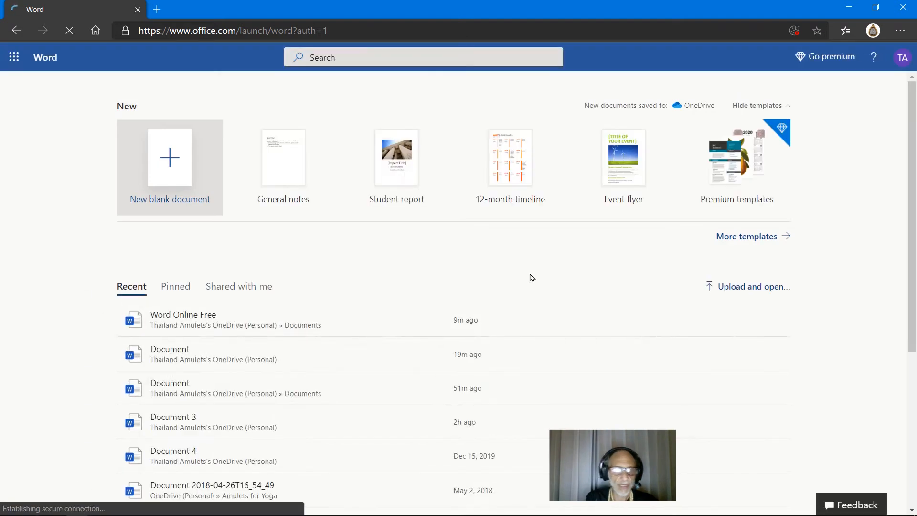
- Open the recent document Word Online Free and look through its page
left_click(232, 325)
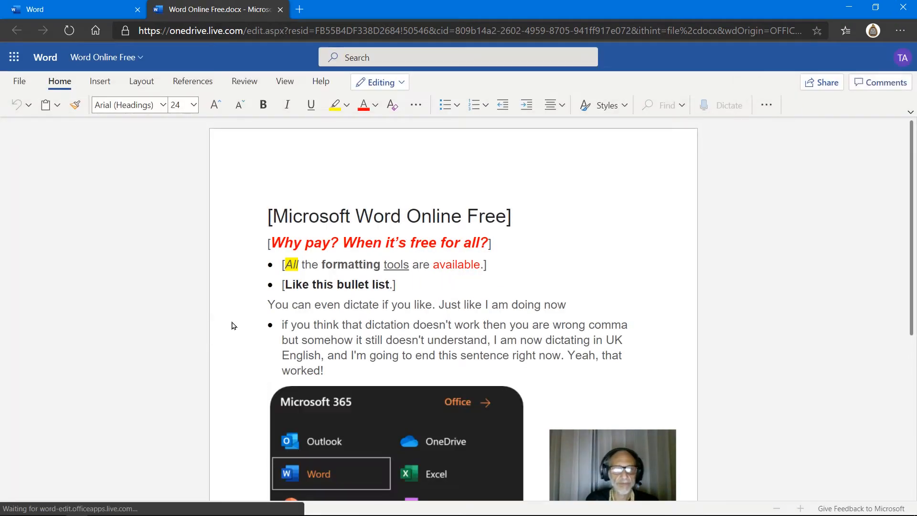
scroll(233, 325, "down", 4)
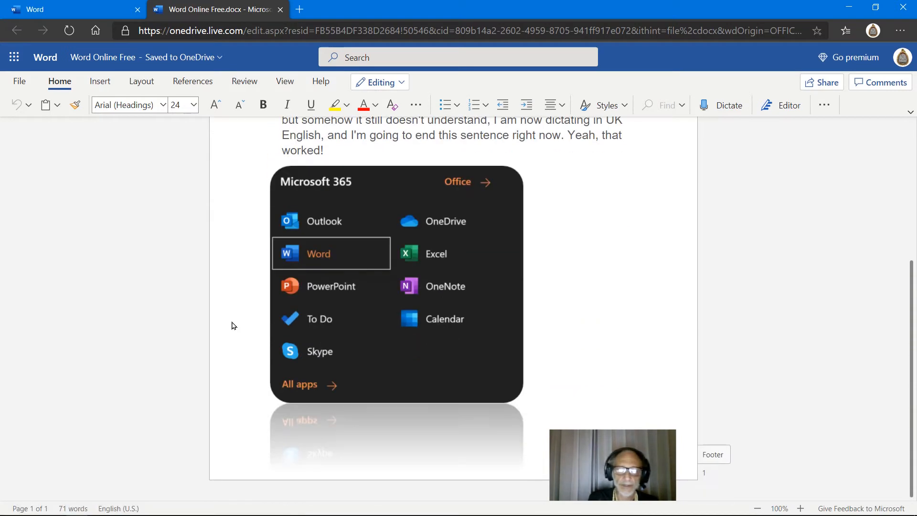
scroll(233, 325, "up", 4)
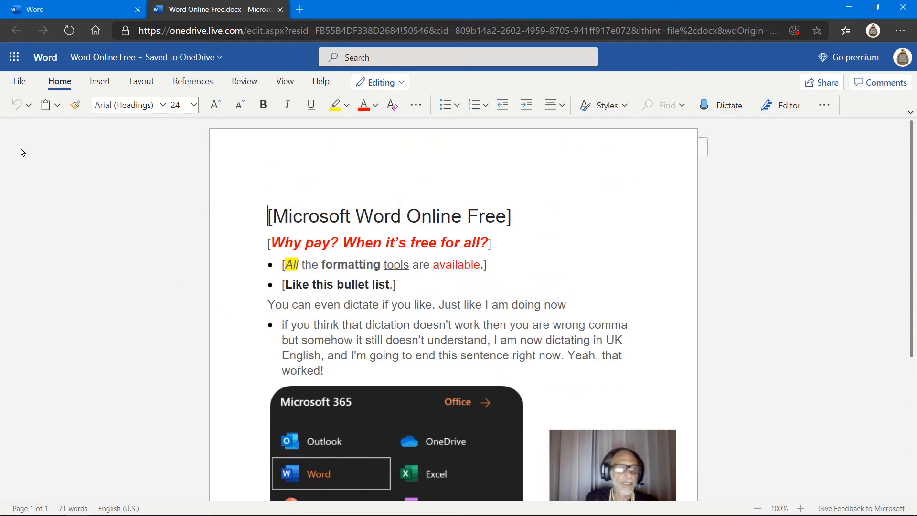
- Review the document's Share and Save As options and return to the document
left_click(27, 81)
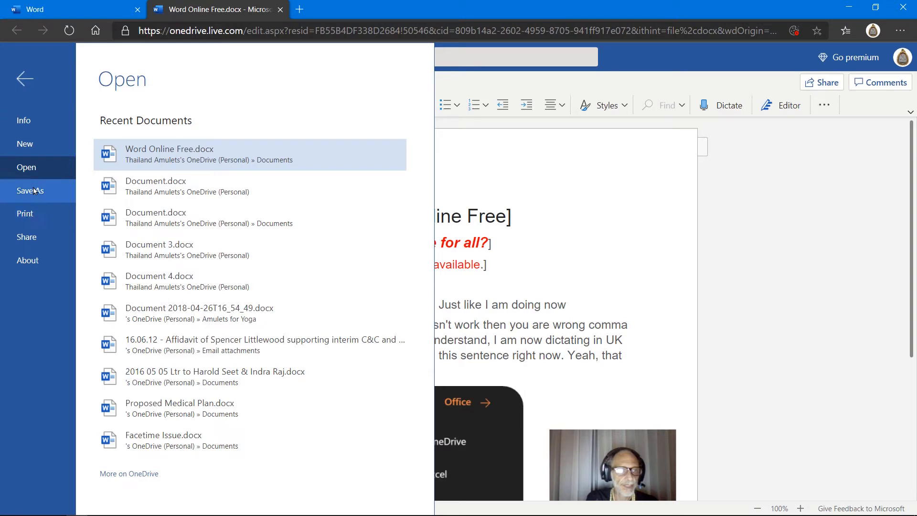
left_click(32, 236)
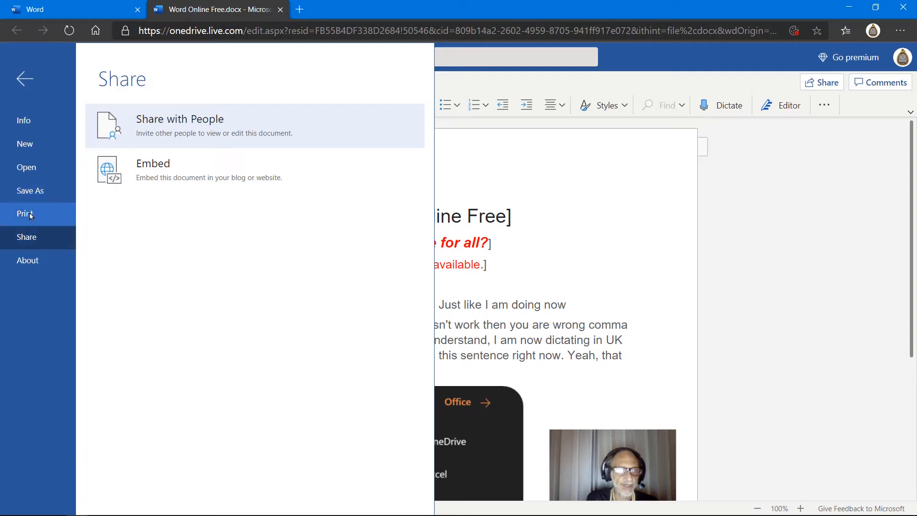
left_click(30, 192)
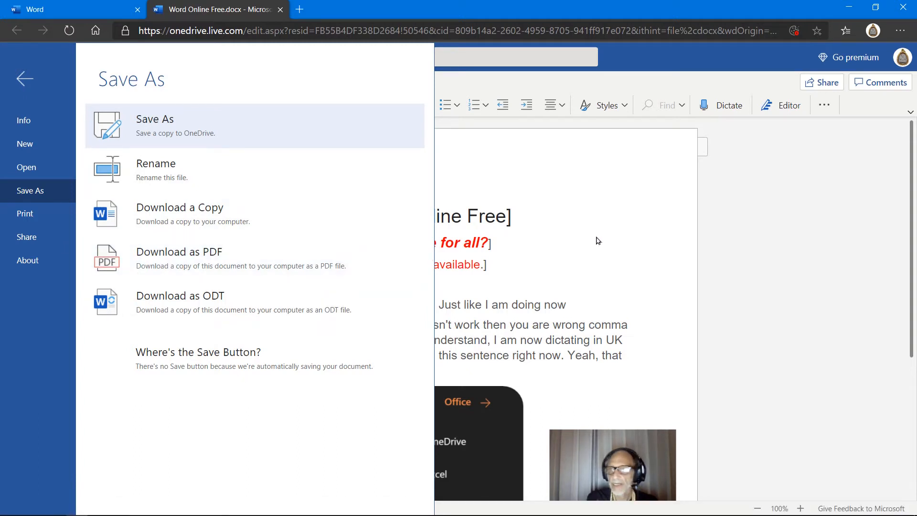
left_click(774, 255)
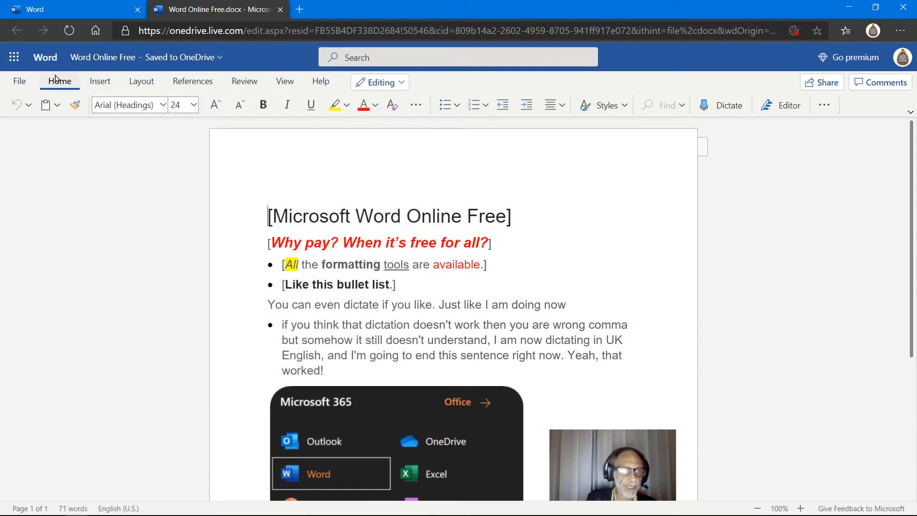
- Convert the Word Online Free document to PDF and start its download
left_click(15, 84)
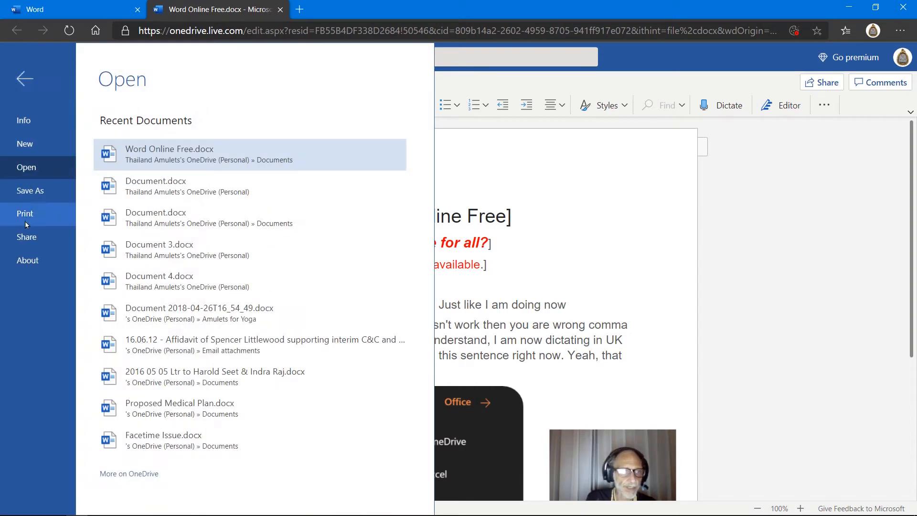
left_click(32, 193)
left_click(269, 277)
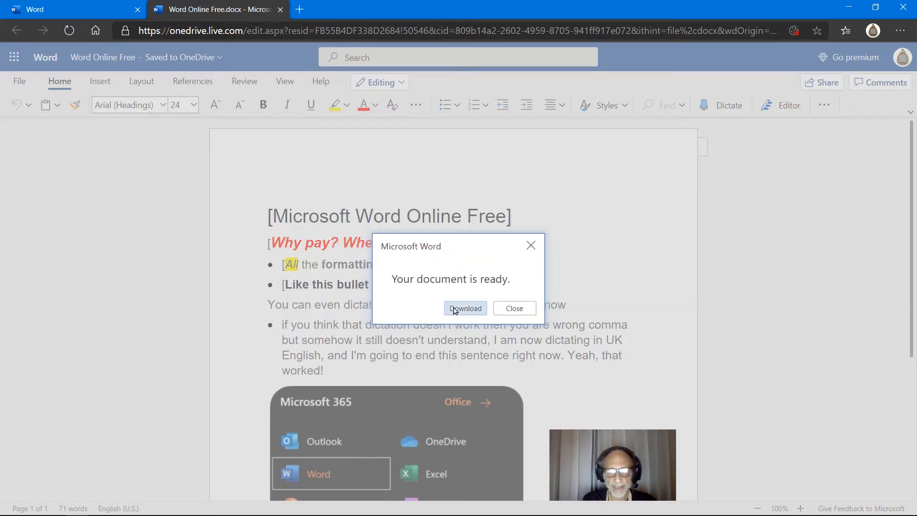
left_click(455, 308)
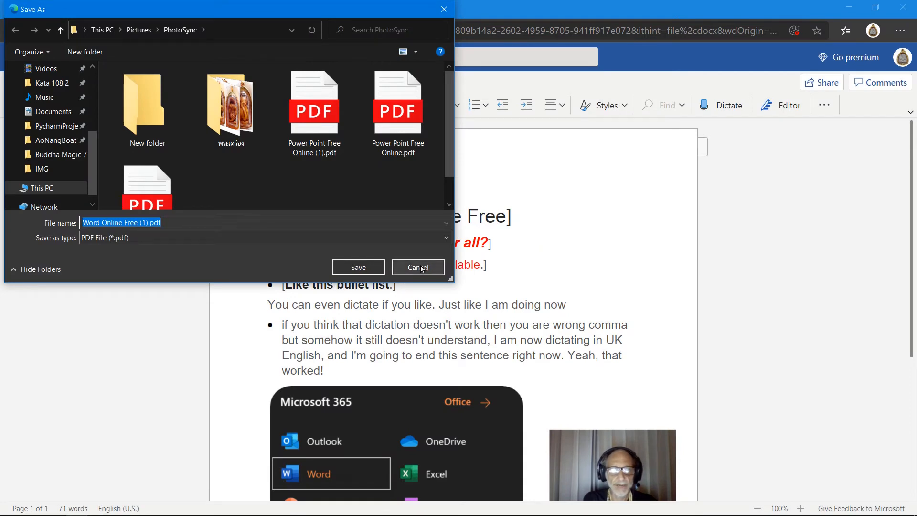
- Open the existing Word Online Free.pdf from the PhotoSync folder and look through its page from top to bottom and back
scroll(298, 158, "down", 1)
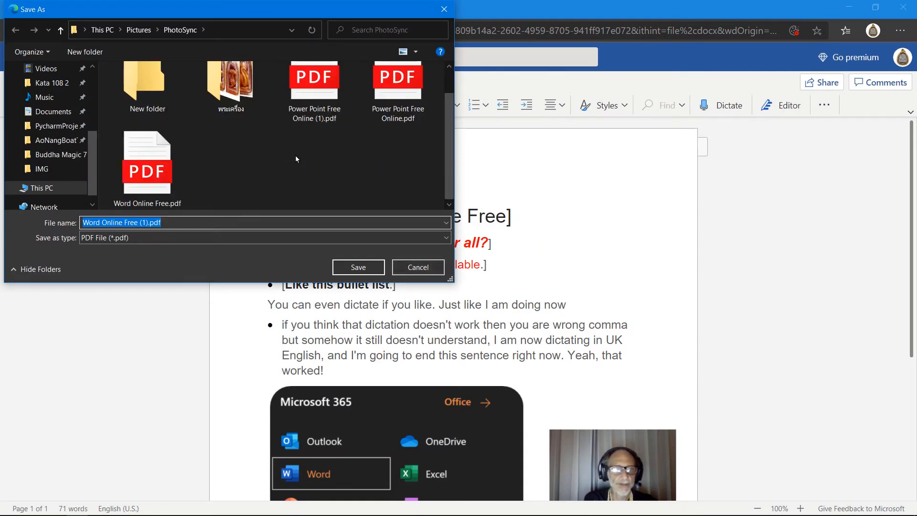
left_click(162, 155)
right_click(159, 153)
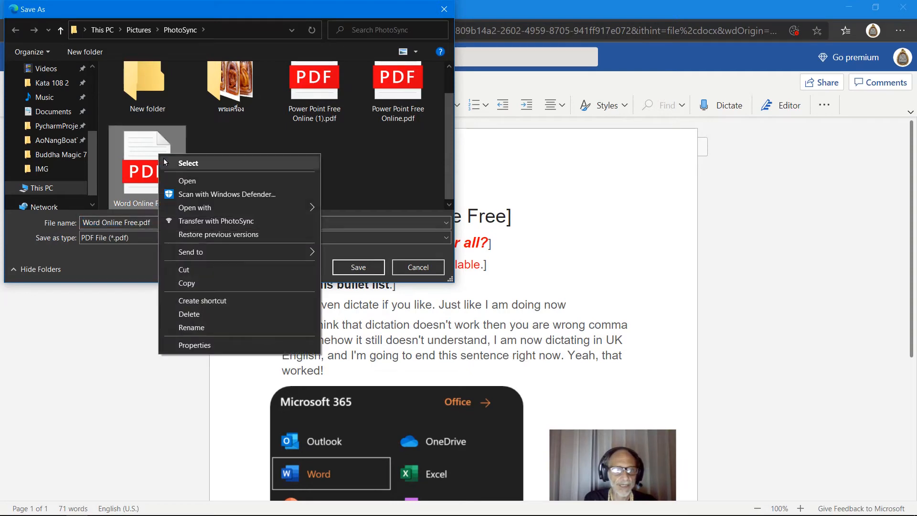
left_click(188, 181)
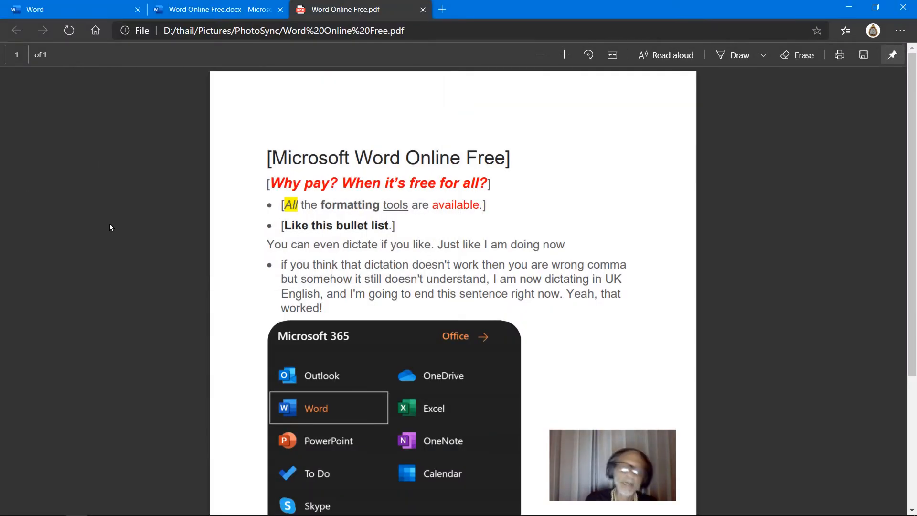
scroll(110, 223, "down", 4)
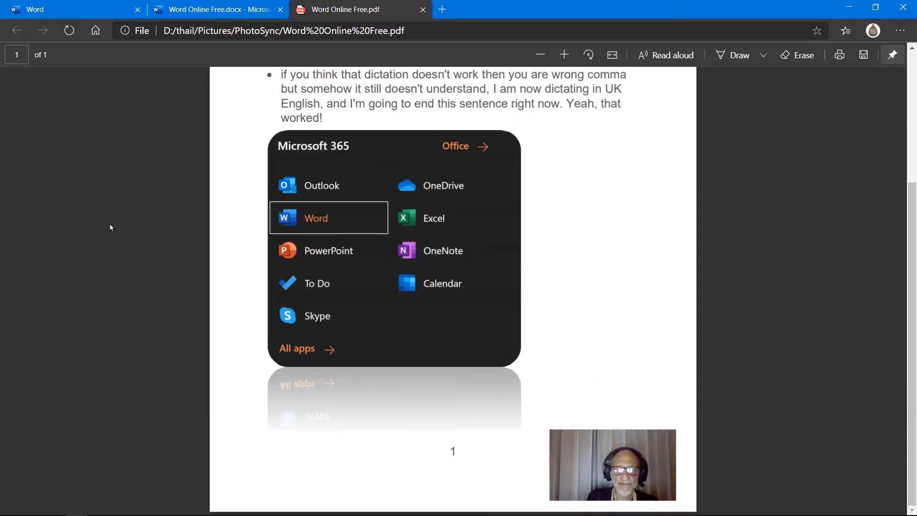
right_click(110, 224)
left_click(124, 134)
scroll(124, 134, "up", 4)
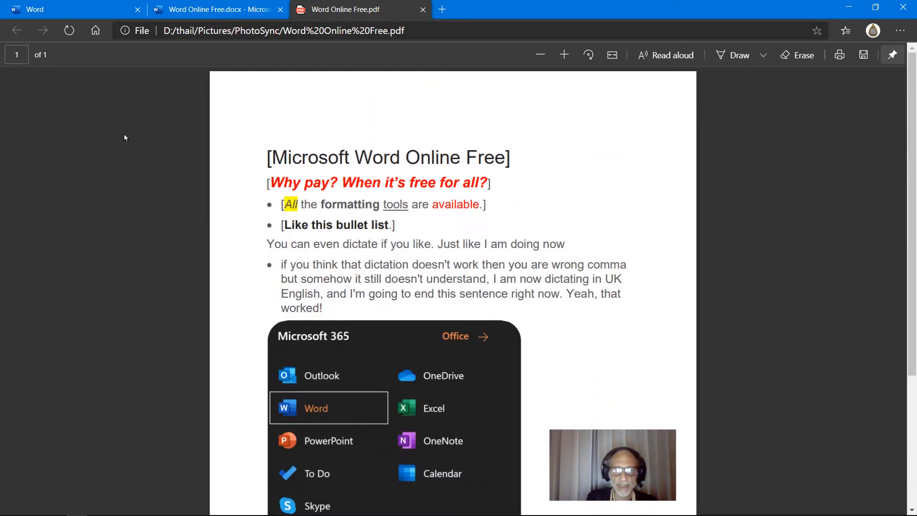
- Look at the lower part of the PDF page and return to the same picture in Word Online Free.docx
scroll(124, 136, "down", 4)
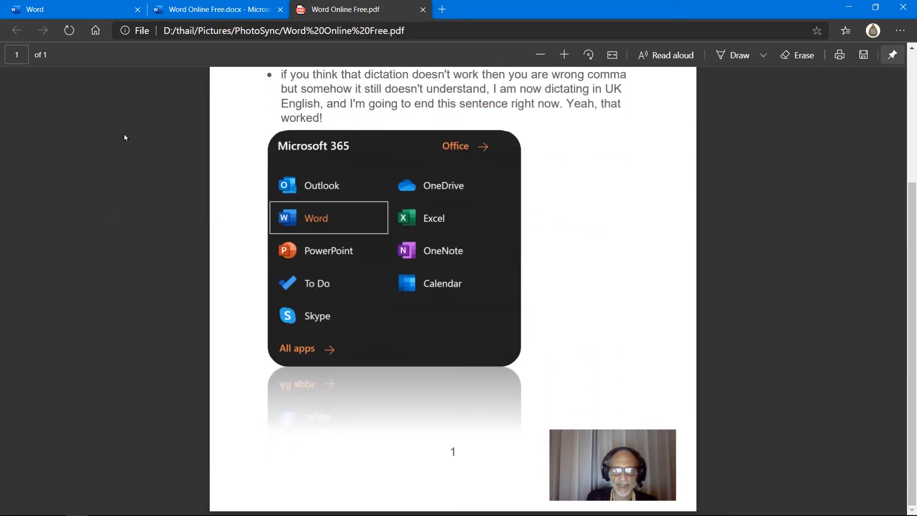
left_click(200, 13)
scroll(390, 439, "down", 4)
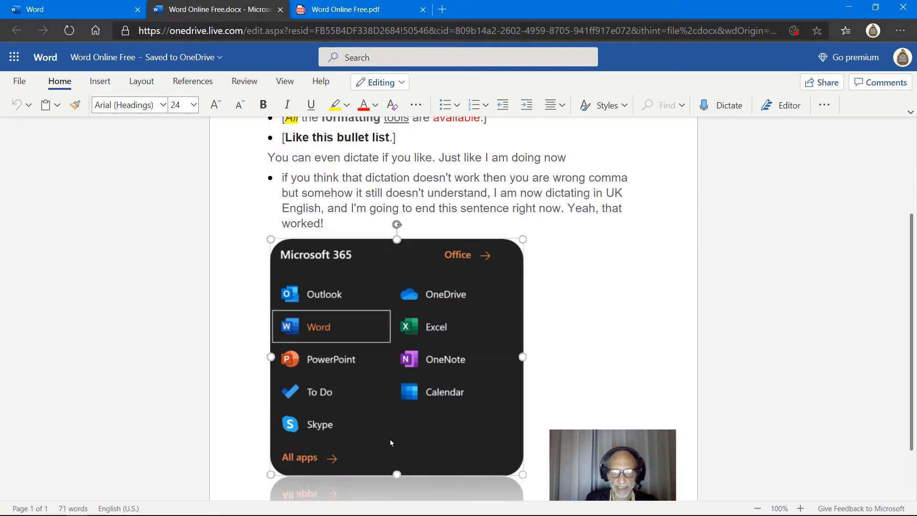
- Replace the Microsoft 365 picture with an orange-background portrait found through a Bing picture search for donald trump
left_click(388, 417)
scroll(158, 235, "up", 3)
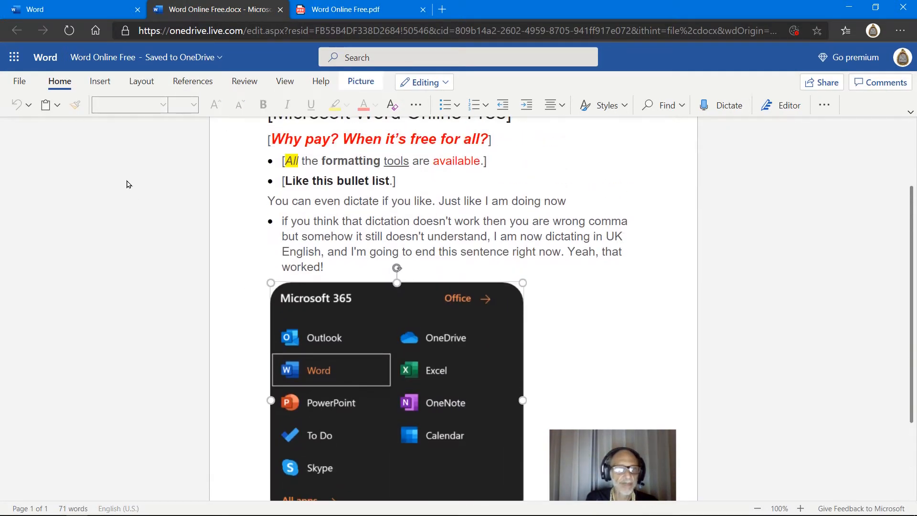
left_click(100, 81)
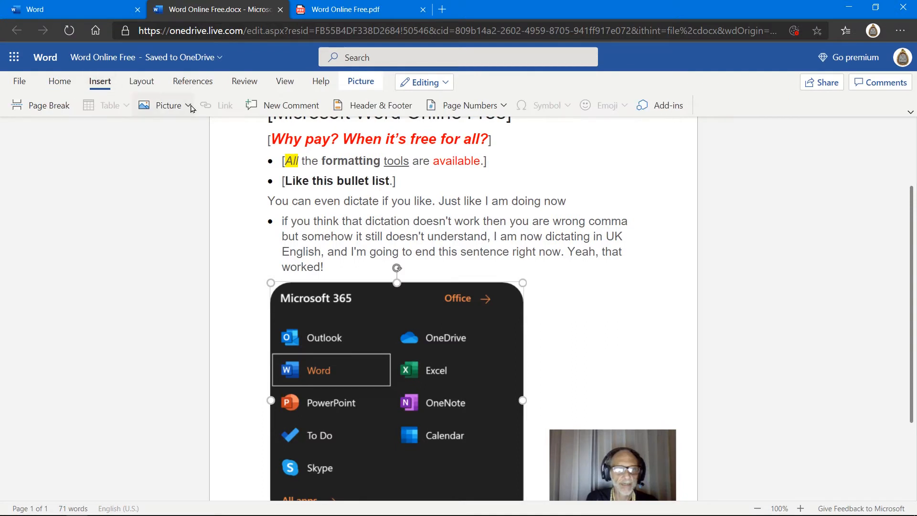
left_click(189, 107)
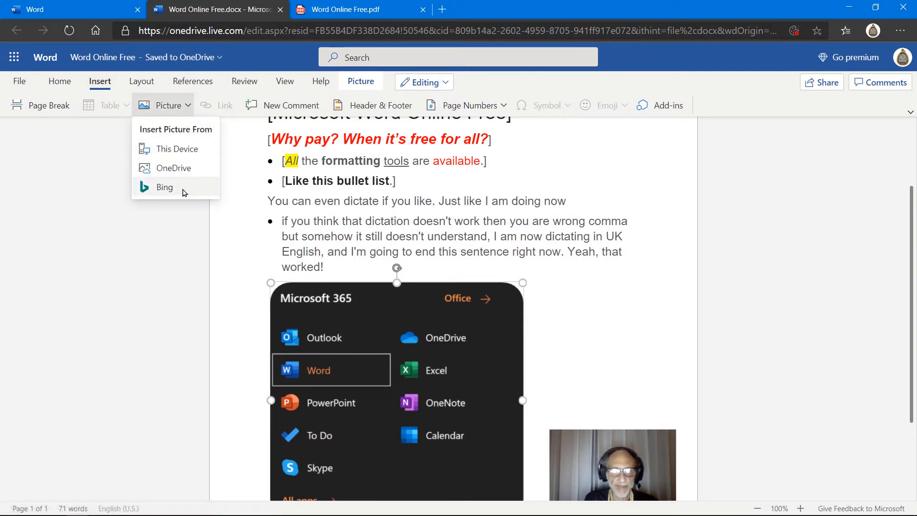
left_click(165, 188)
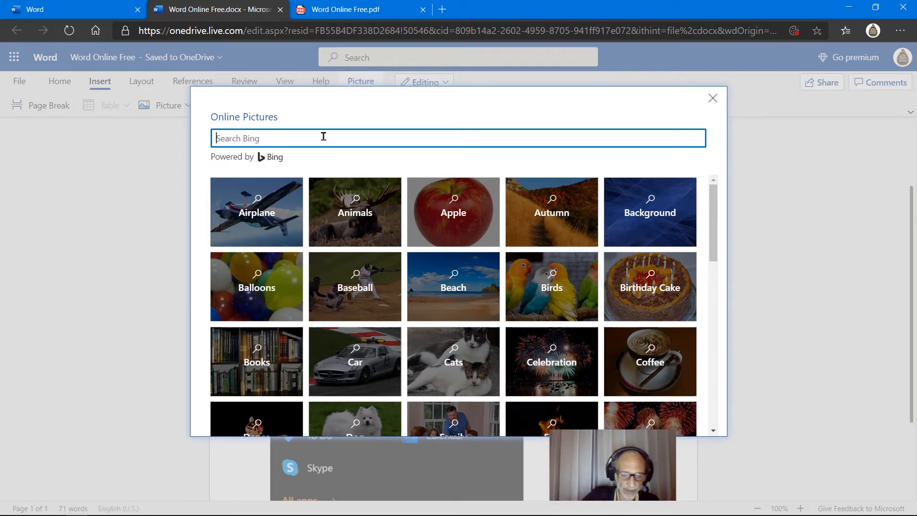
type("donald trum")
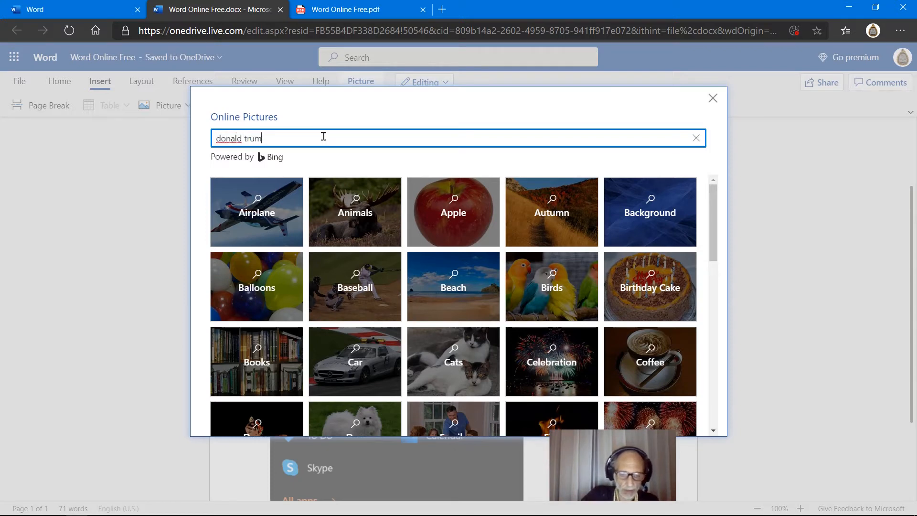
type("p")
key("Return")
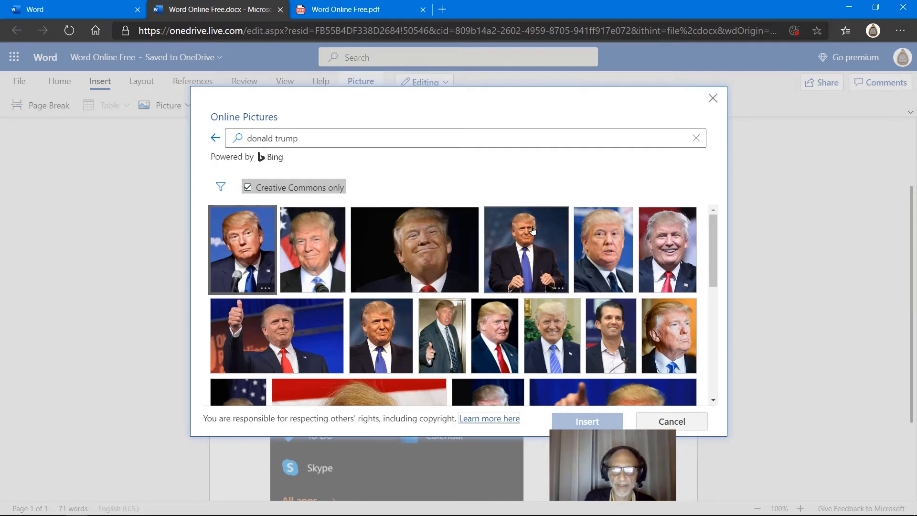
left_click(669, 335)
left_click(601, 422)
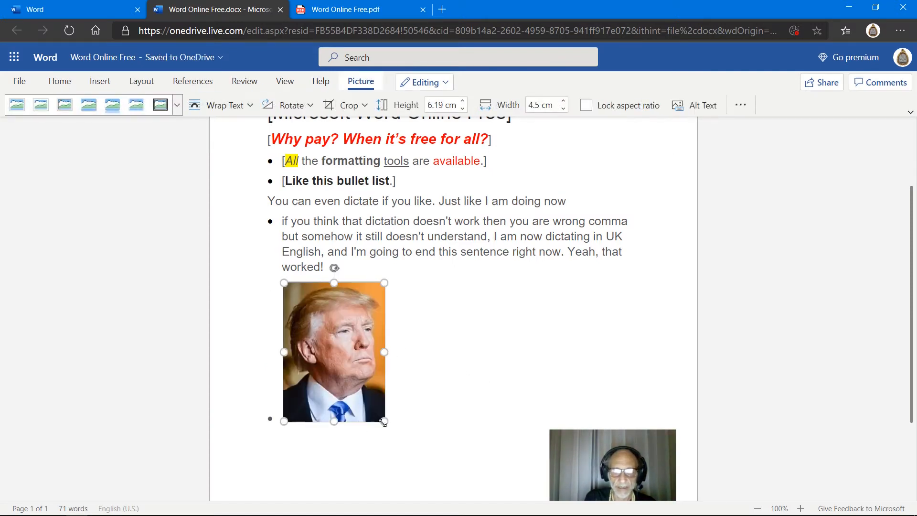
- Resize the inserted portrait proportionally, enlarging it first and then making it slightly smaller
left_click_drag(384, 422, 438, 496)
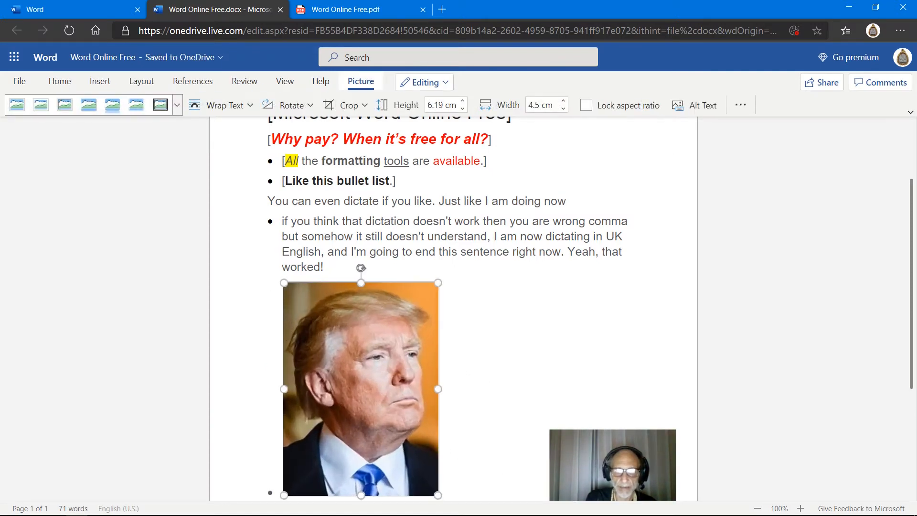
left_click(530, 409)
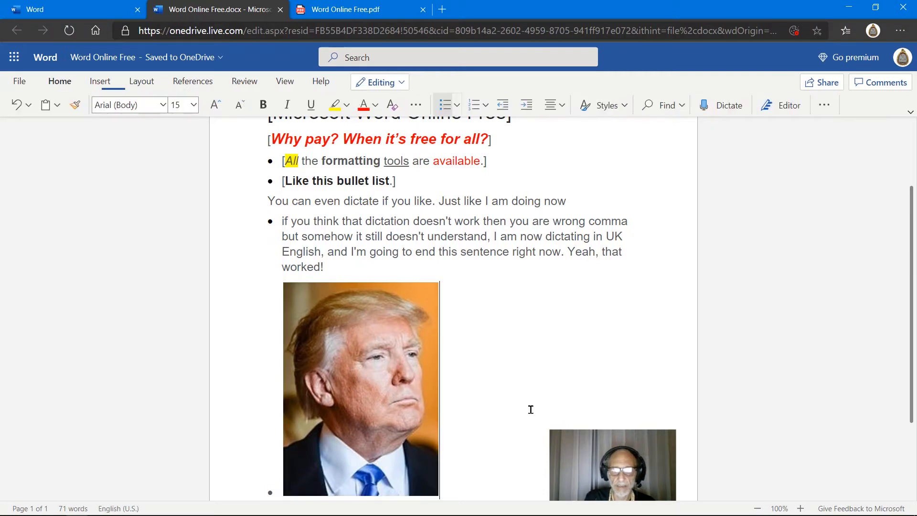
left_click(392, 406)
left_click_drag(438, 283, 414, 350)
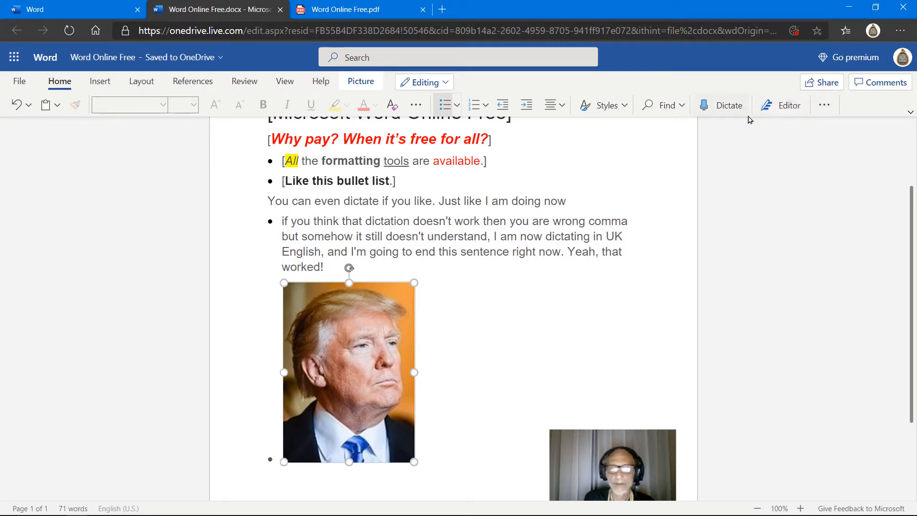
- Dictate test sentences about punctuation and American English after "Yeah, that worked!", ending with "quest on Mars", and stop dictating
left_click(332, 268)
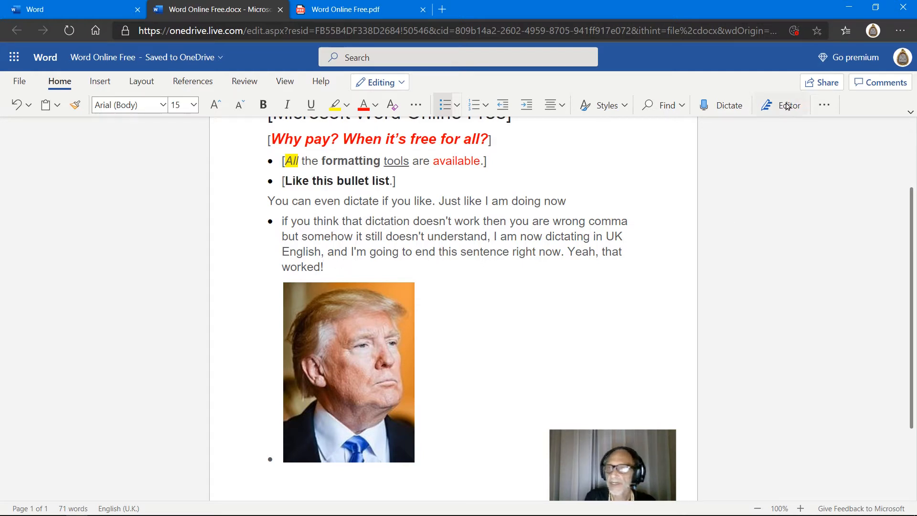
left_click(723, 106)
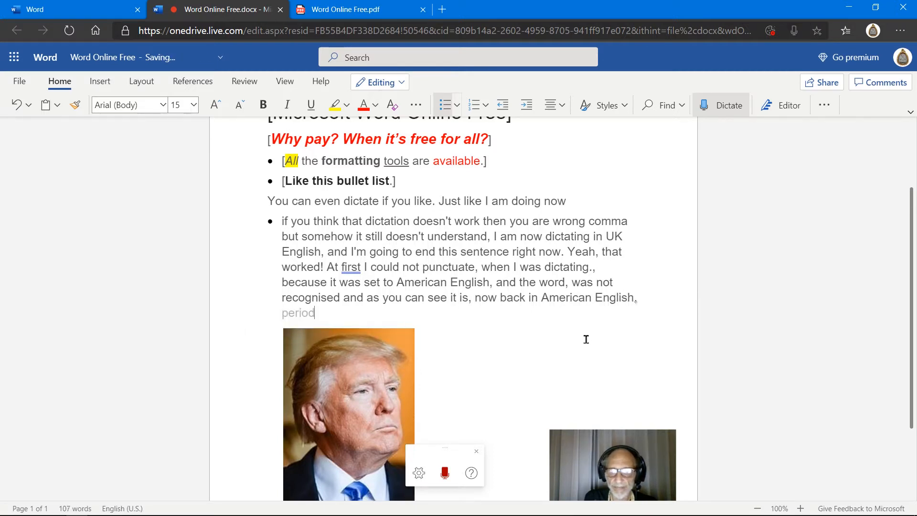
left_click(543, 306)
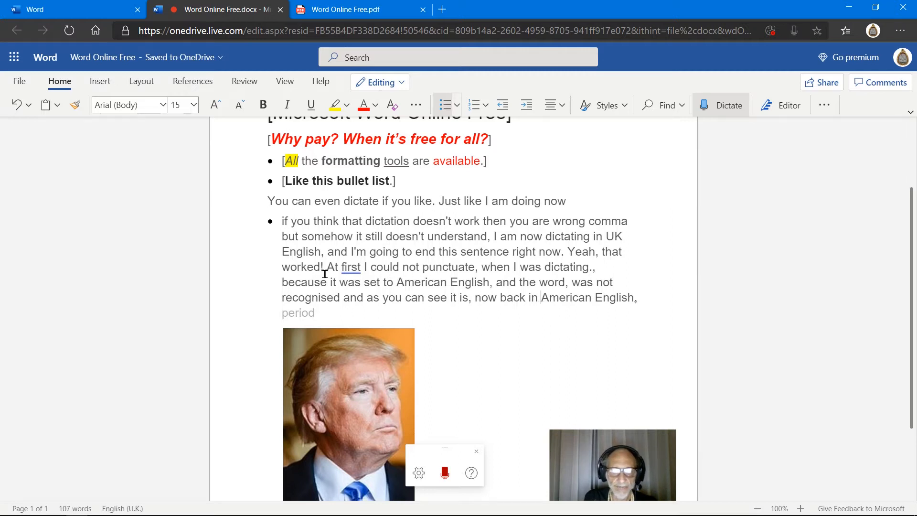
left_click_drag(327, 272, 357, 321)
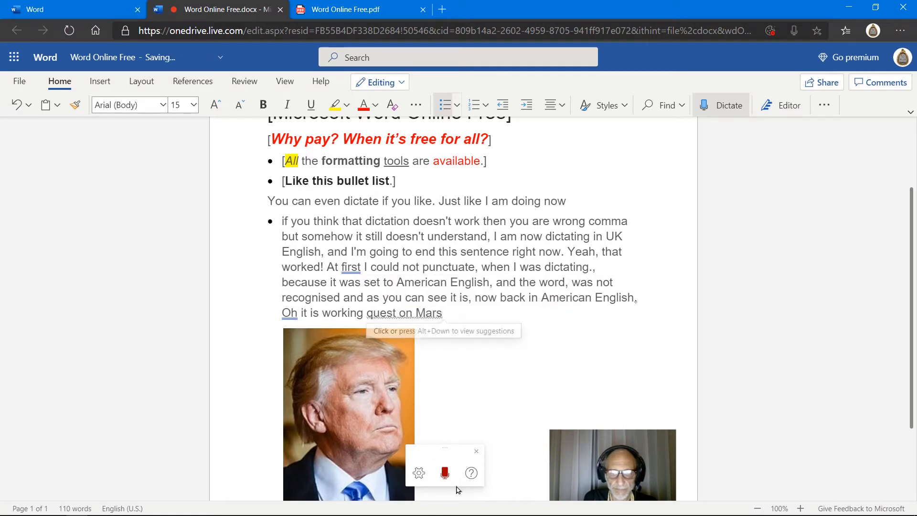
left_click(445, 473)
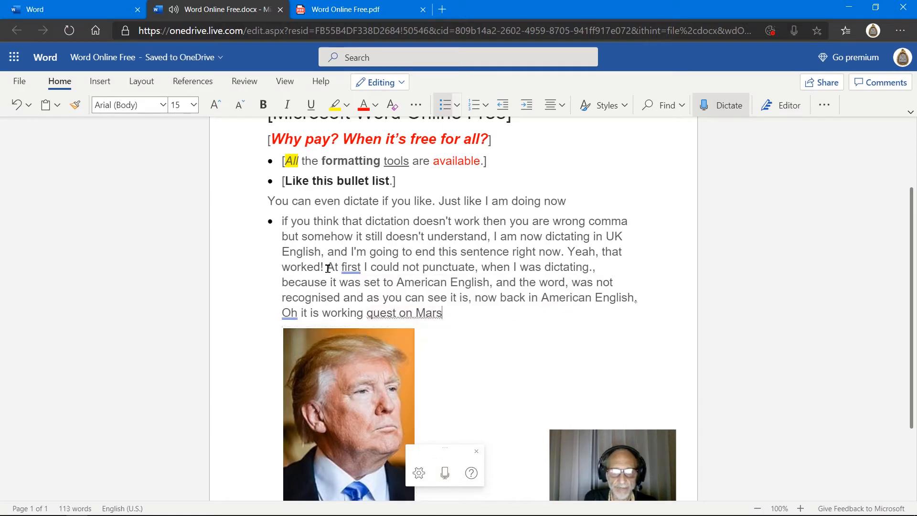
- Delete the dictated text from "At first I could not punctuate" through "quest on Mars"
left_click_drag(327, 269, 451, 321)
scroll(451, 322, "down", 2)
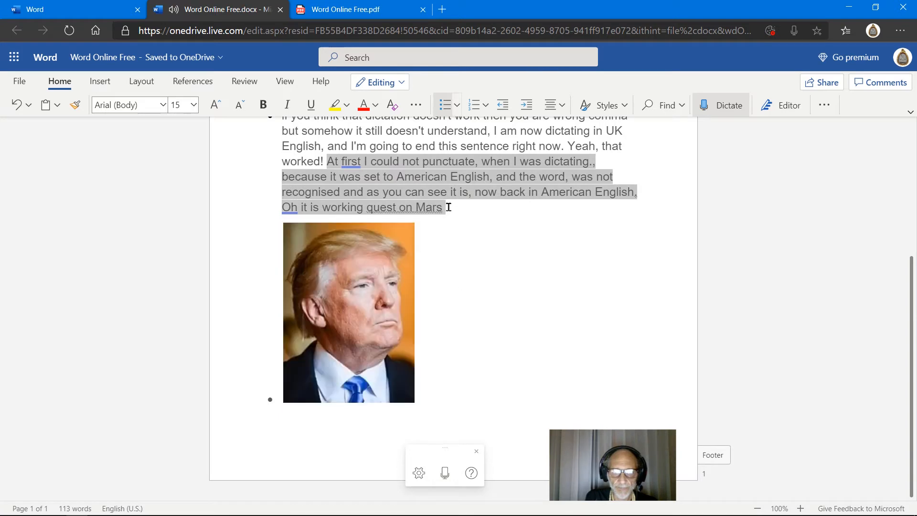
key("Delete")
scroll(450, 209, "up", 5)
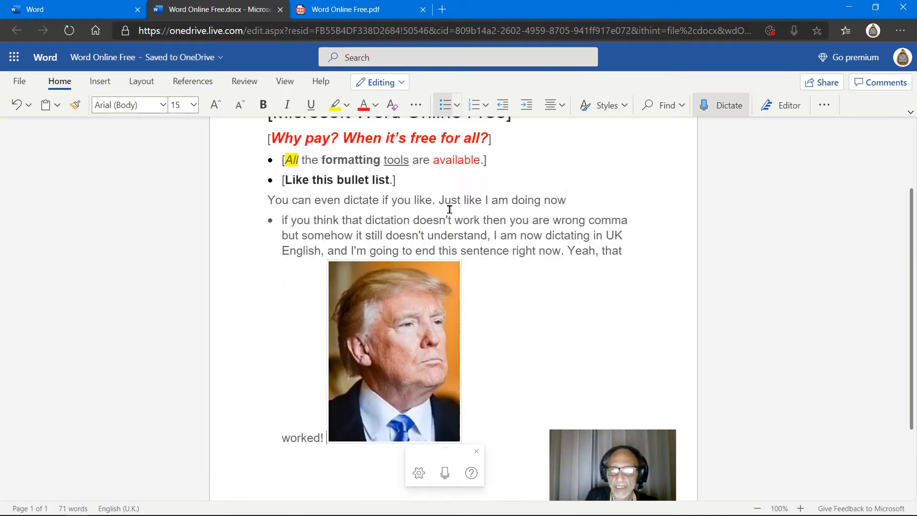
- Delete "Yeah, that worked!" from the end of the last text bullet
left_click_drag(626, 321, 573, 324)
key("Delete")
key("BackSpace")
key("Delete")
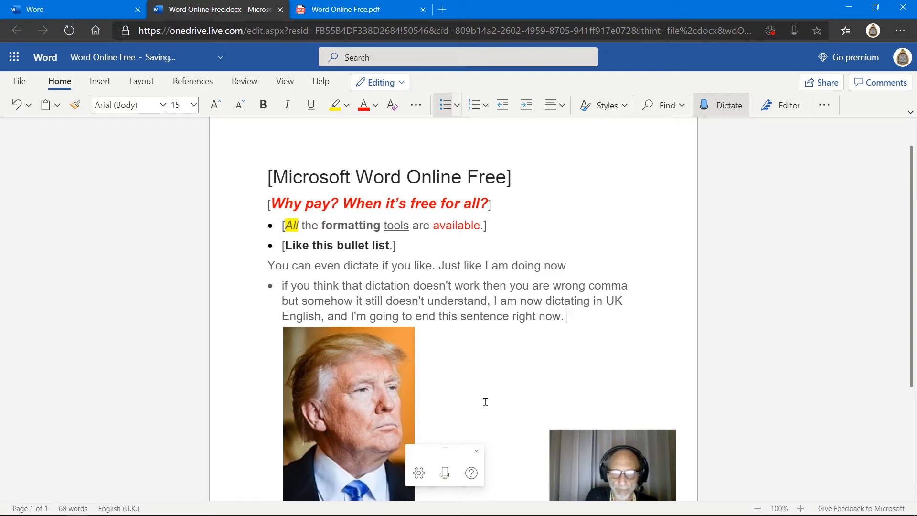
- Check the dictation settings and dictate "So I am now dictating" after "right now.", then stop dictating
left_click(445, 474)
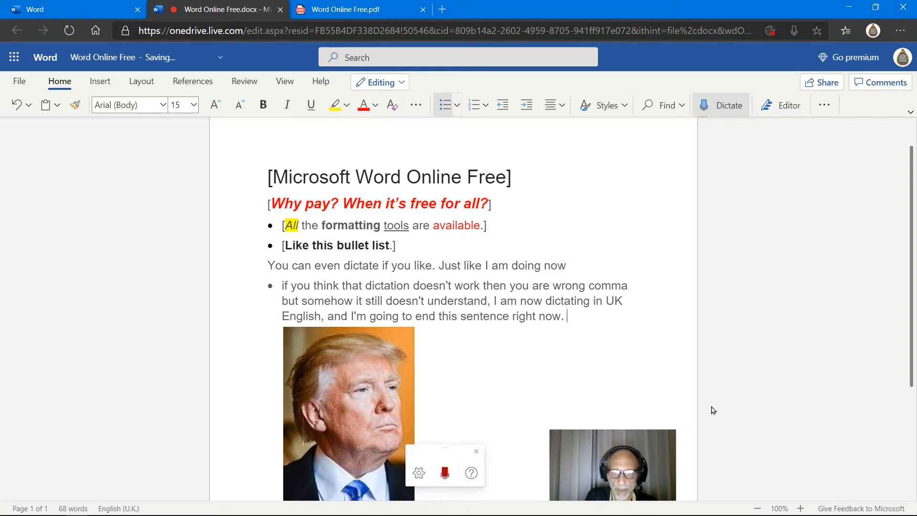
left_click(419, 474)
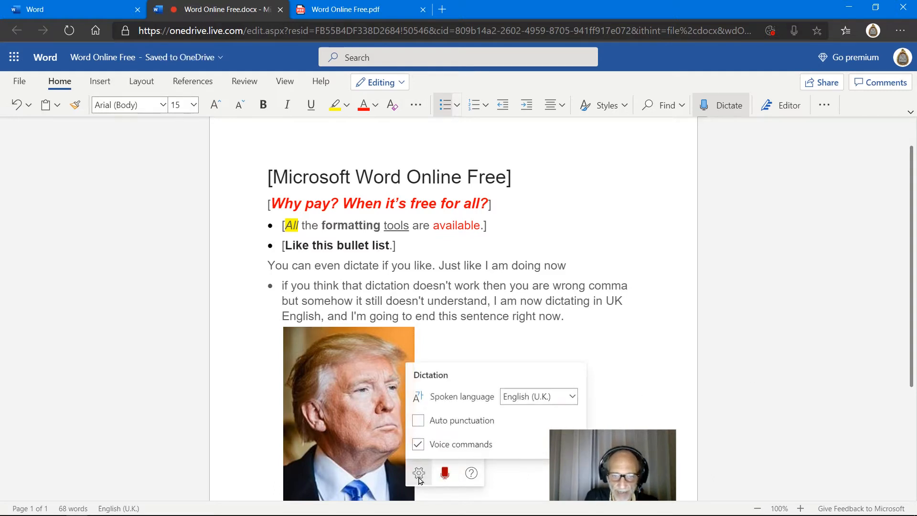
left_click(421, 469)
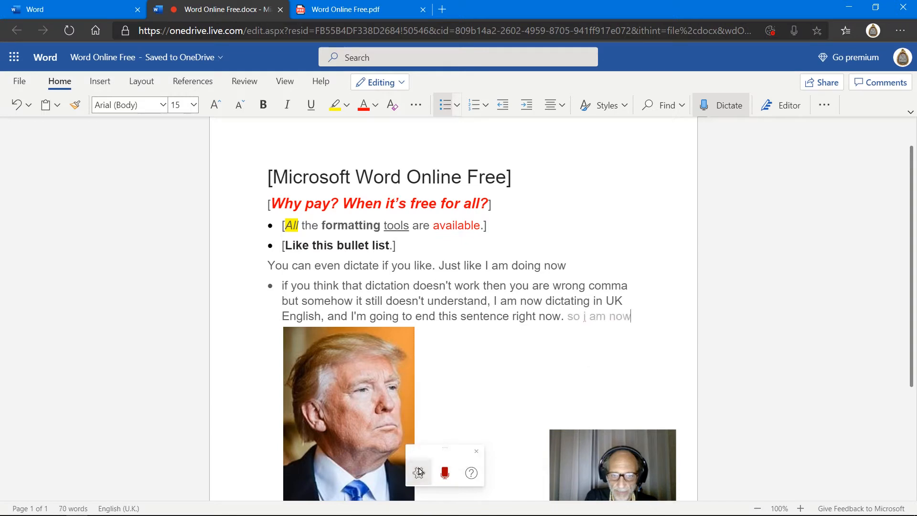
left_click(445, 473)
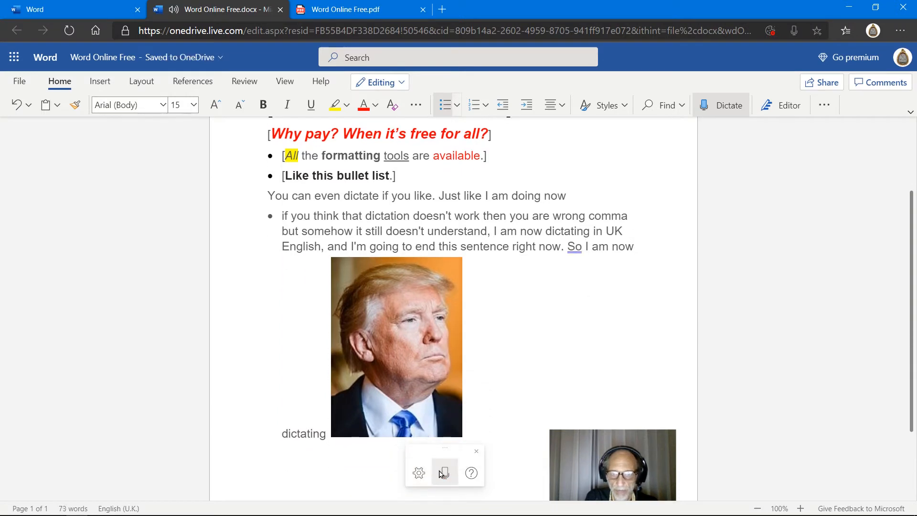
- Turn on Auto punctuation in the dictation settings
left_click(419, 472)
left_click(418, 419)
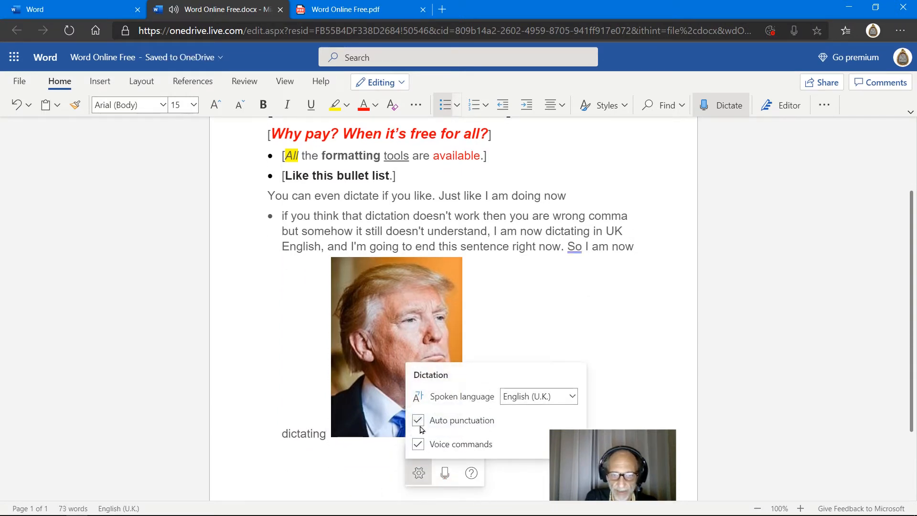
left_click(535, 481)
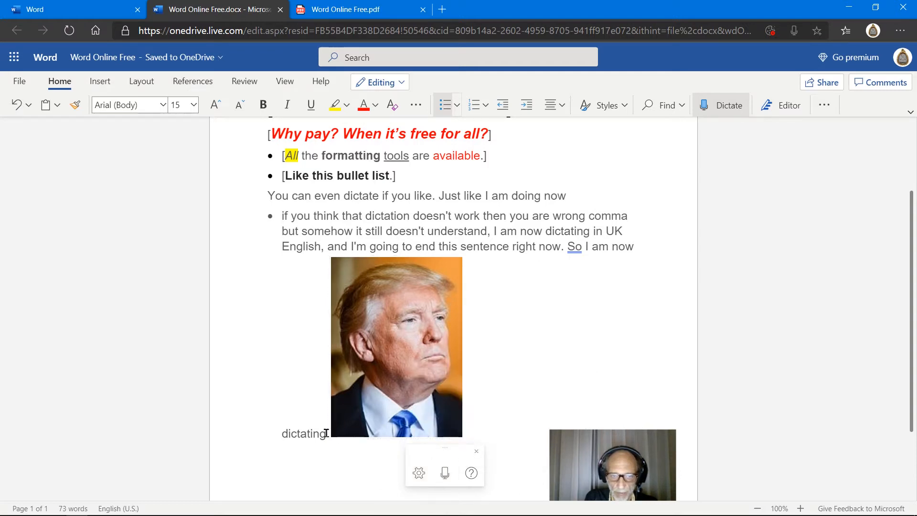
- Erase the last bullet's text backwards from the newly dictated words to "I am now dictat"
key("BackSpace")
key("BackSpace")
key("BackSpace")
key("BackSpace")
key("BackSpace")
key("BackSpace")
key("BackSpace")
key("BackSpace")
key("BackSpace")
key("BackSpace")
key("BackSpace")
key("BackSpace")
key("BackSpace")
key("BackSpace")
key("BackSpace")
key("BackSpace")
key("BackSpace")
key("BackSpace")
key("BackSpace")
key("BackSpace")
key("BackSpace")
key("BackSpace")
key("BackSpace")
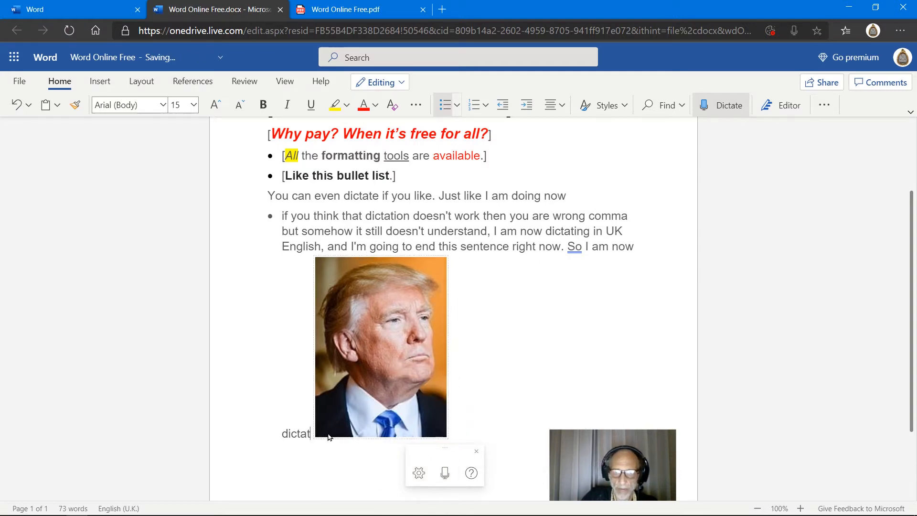
key("BackSpace")
key("BackSpace")
key("BackSpace")
key("BackSpace")
key("BackSpace")
key("BackSpace")
key("BackSpace")
key("BackSpace")
key("BackSpace")
key("BackSpace")
key("BackSpace")
key("BackSpace")
key("BackSpace")
key("BackSpace")
key("BackSpace")
key("BackSpace")
key("BackSpace")
key("BackSpace")
key("BackSpace")
key("BackSpace")
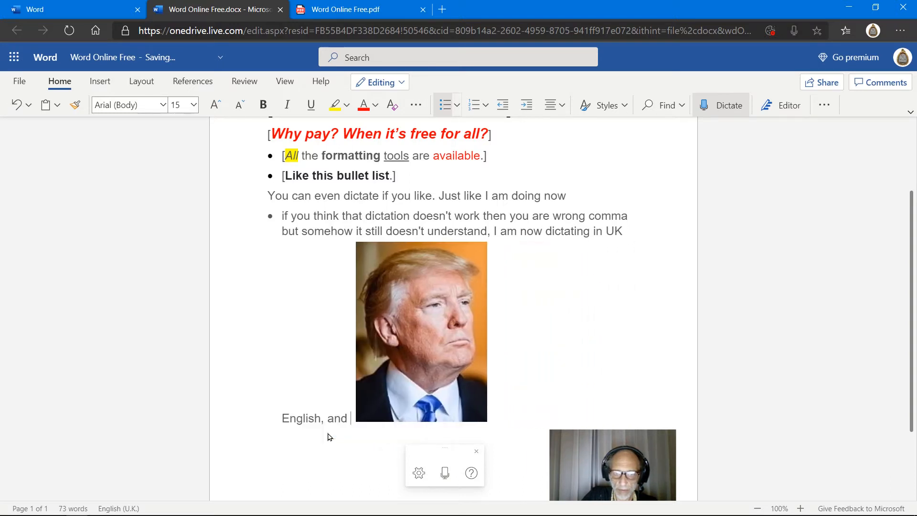
- Delete the portrait and the leftover words "I am now dictat", keeping an empty bullet below the remaining text
left_click(343, 338)
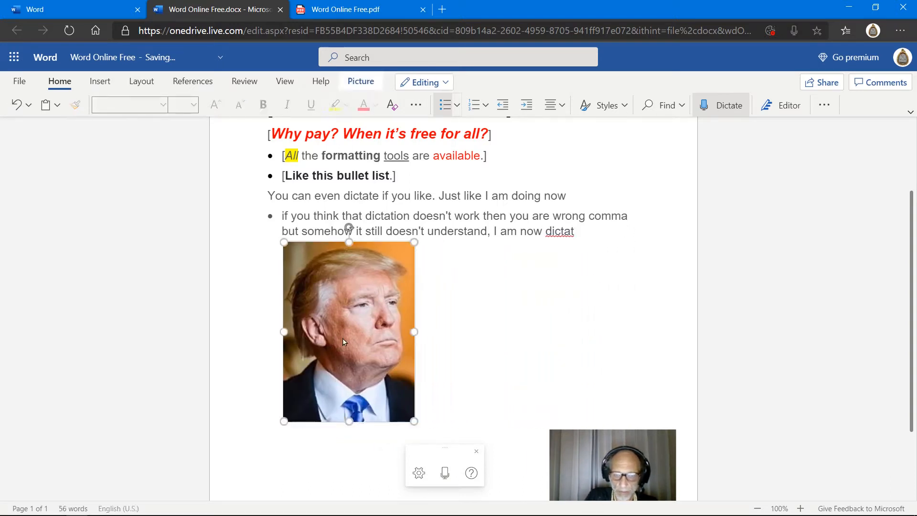
key("BackSpace")
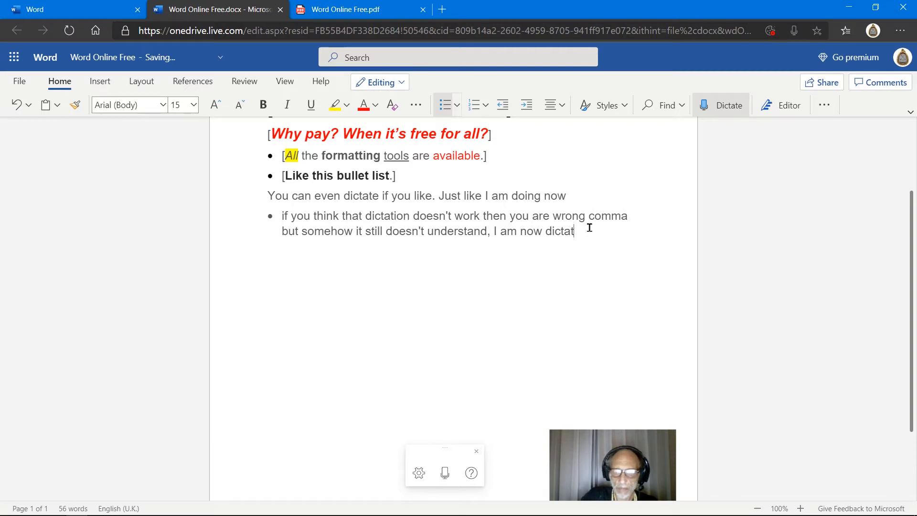
key("BackSpace")
key("BackSpace")
key("BackSpace")
key("BackSpace")
key("BackSpace")
key("BackSpace")
key("BackSpace")
key("BackSpace")
key("BackSpace")
key("BackSpace")
key("BackSpace")
key("BackSpace")
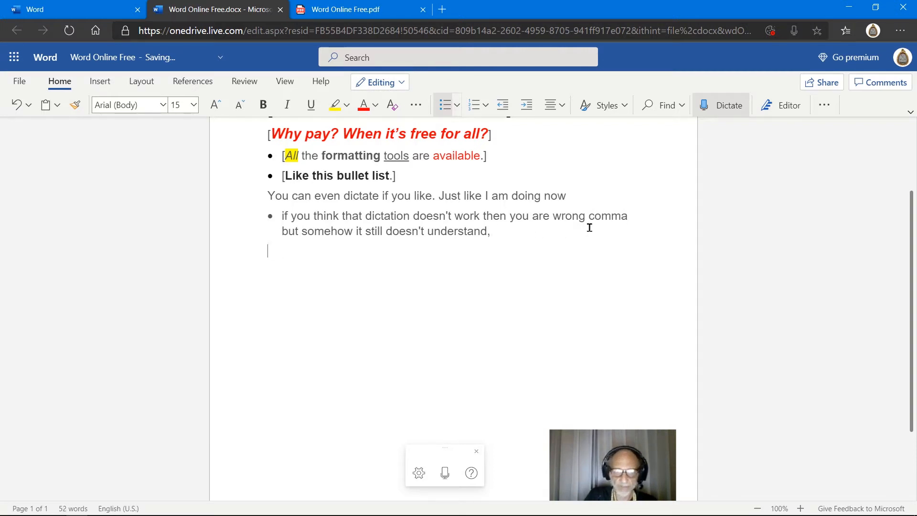
key("BackSpace")
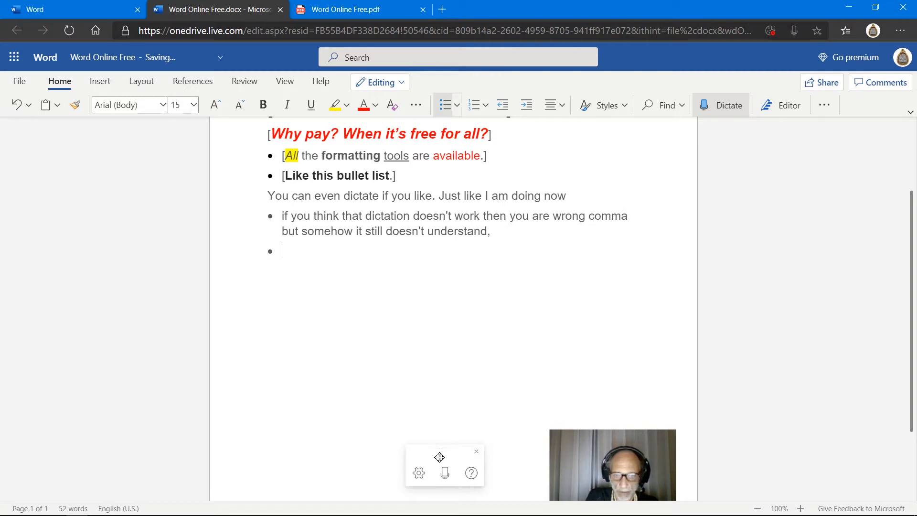
- Dictate test sentences with spoken punctuation into the empty bullet, beginning "So, I am now dictating in UK English"
left_click(445, 473)
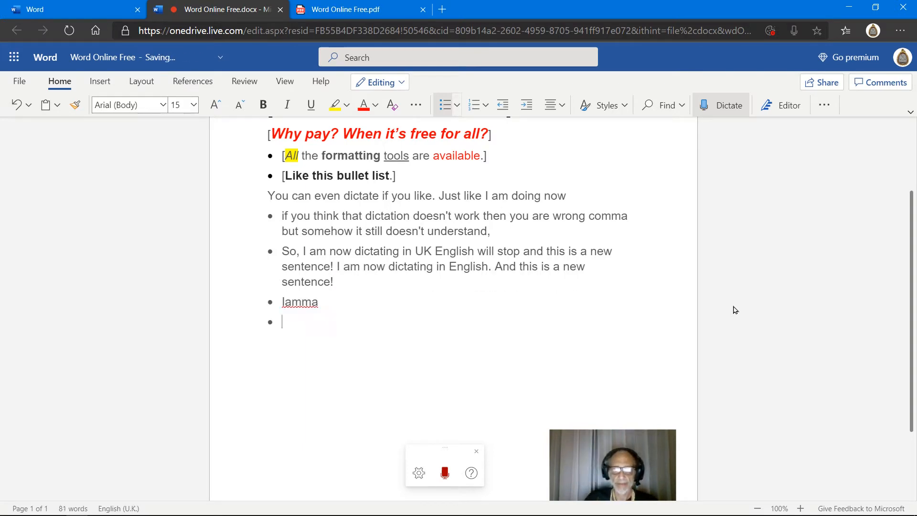
- Erase the end of the stray word "Iamma" in the bullet below the dictated sentences and stop dictation
left_click(344, 298)
key("BackSpace")
key("BackSpace")
key("BackSpace")
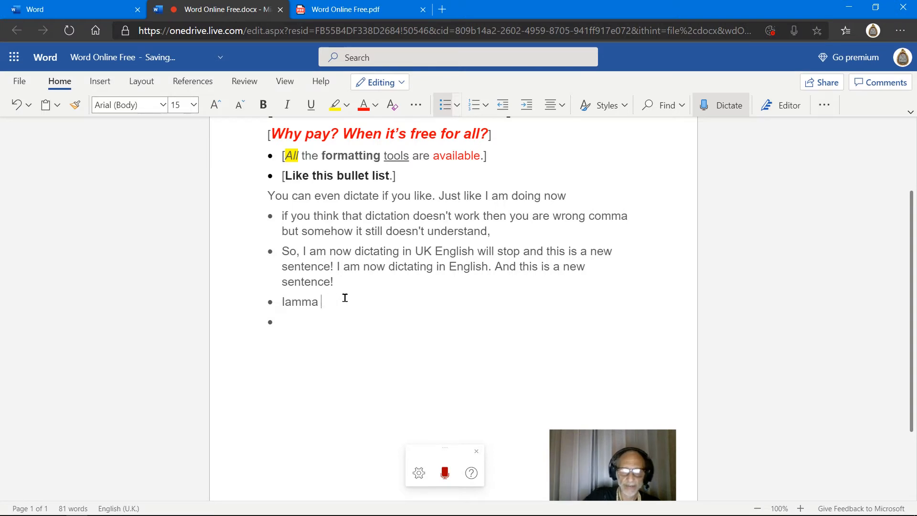
key("BackSpace")
key("BackSpace")
key("BackSpace")
key("BackSpace")
left_click(447, 475)
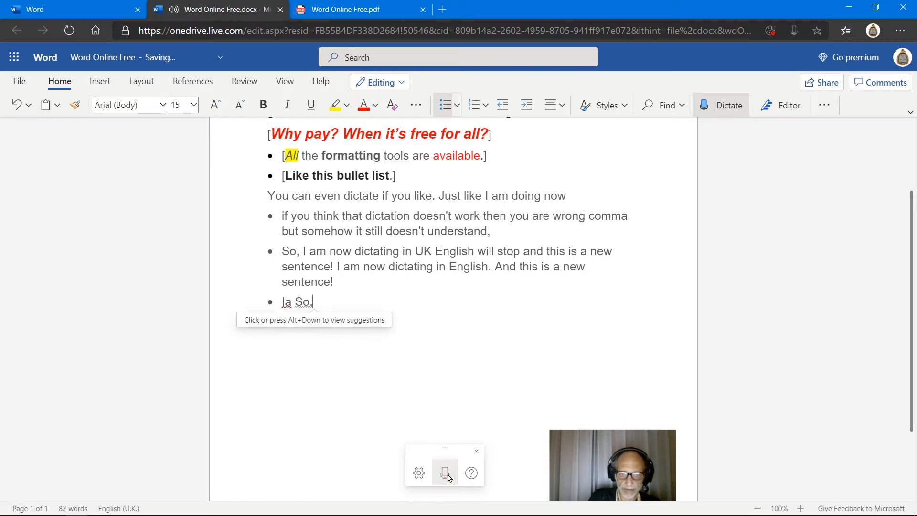
- Delete the leftover text "Ia So." and join its bullet back to the dictated sentences above
left_click(347, 305)
key("Return")
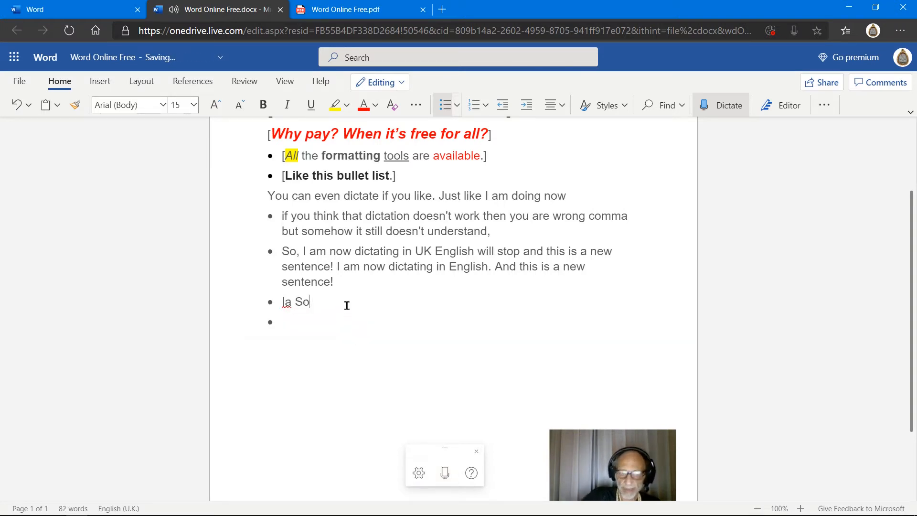
key("BackSpace")
key("BackSpace")
key("BackSpace")
key("BackSpace")
key("BackSpace")
key("BackSpace")
key("BackSpace")
key("BackSpace")
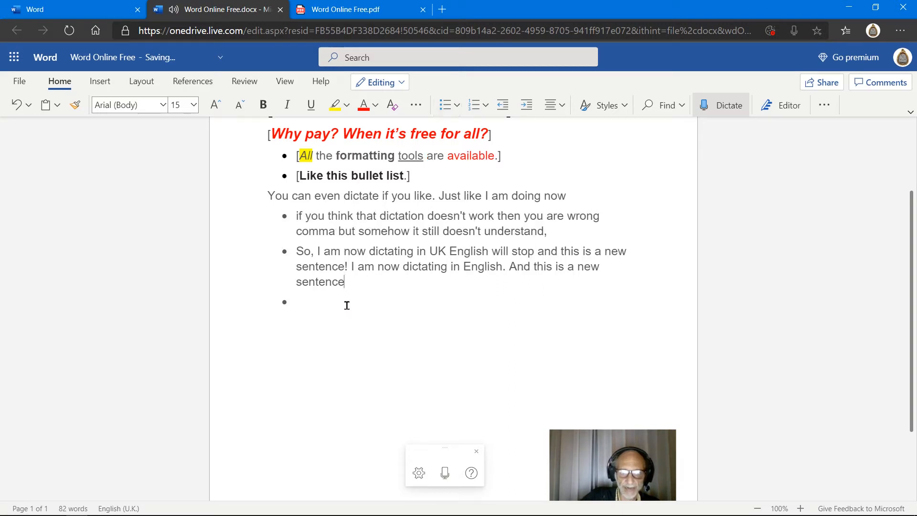
- Erase all the dictated test sentences in the bullet beginning "So, I am now dictating in UK English", keeping an empty last bullet
key("BackSpace")
key("BackSpace")
key("BackSpace")
key("BackSpace")
key("BackSpace")
key("BackSpace")
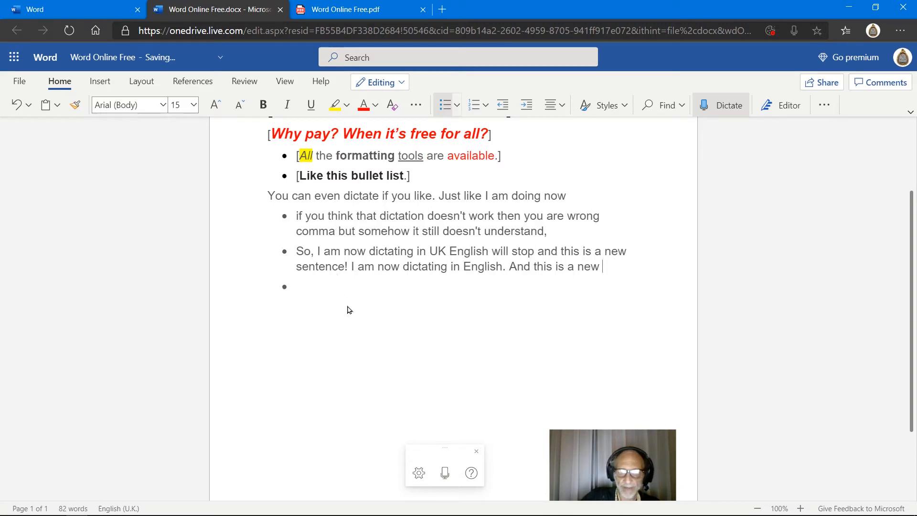
key("BackSpace")
key("BackSpace")
key("BackSpace")
key("BackSpace")
key("BackSpace")
key("BackSpace")
key("BackSpace")
key("BackSpace")
key("BackSpace")
key("BackSpace")
key("BackSpace")
key("BackSpace")
key("BackSpace")
key("BackSpace")
key("BackSpace")
key("BackSpace")
key("BackSpace")
key("BackSpace")
key("BackSpace")
key("BackSpace")
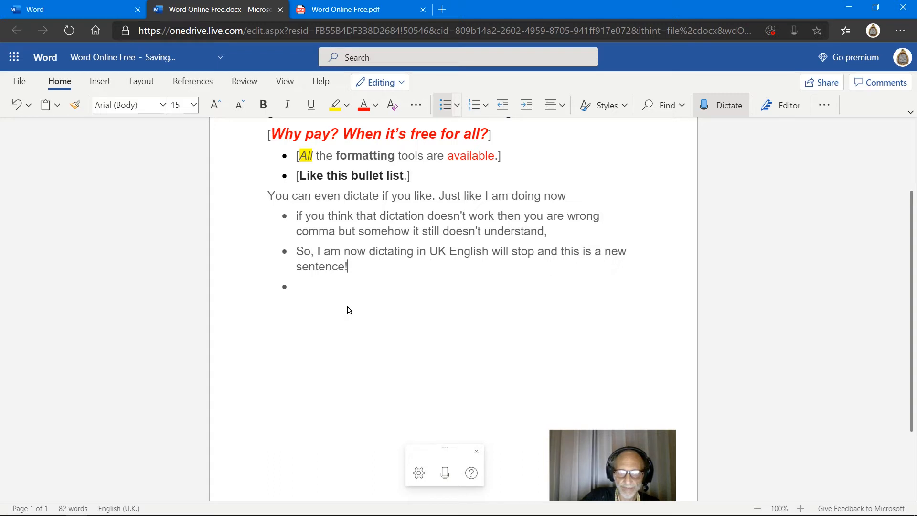
key("BackSpace")
key("BackSpace")
key("BackSpace")
key("BackSpace")
key("BackSpace")
key("BackSpace")
key("BackSpace")
key("BackSpace")
key("BackSpace")
key("BackSpace")
key("BackSpace")
key("BackSpace")
key("BackSpace")
key("BackSpace")
key("BackSpace")
key("BackSpace")
key("BackSpace")
key("BackSpace")
key("BackSpace")
key("BackSpace")
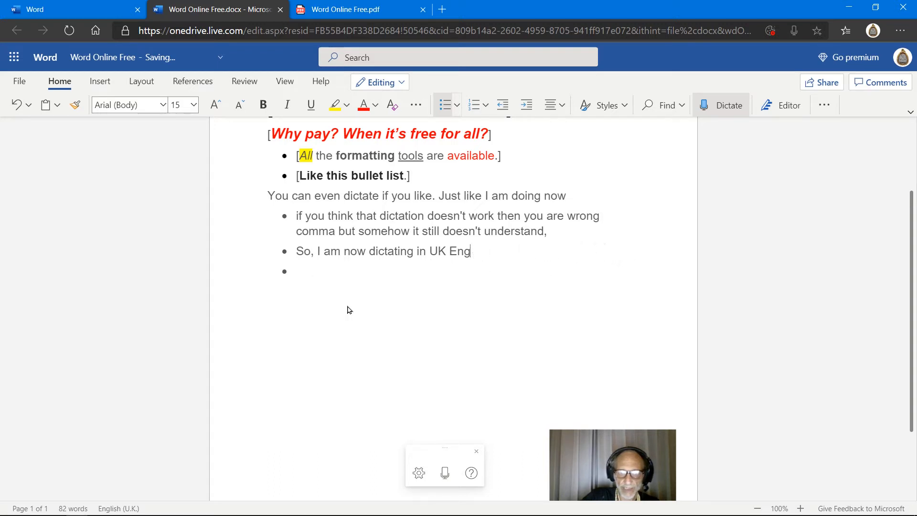
key("BackSpace")
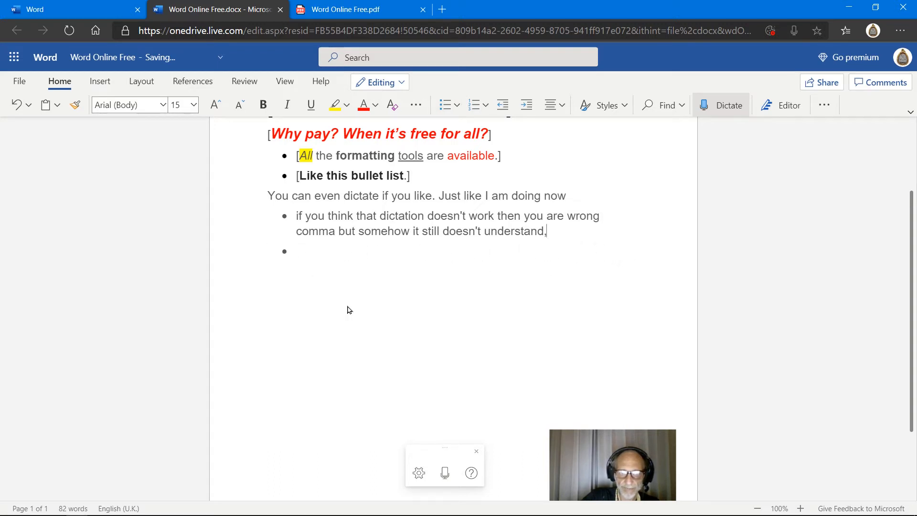
- Dictate a passage from "I told my secretary" to "isn't that amazing!" into the empty bullet, correcting "Anso" to "and so", and stop dictation
left_click(317, 250)
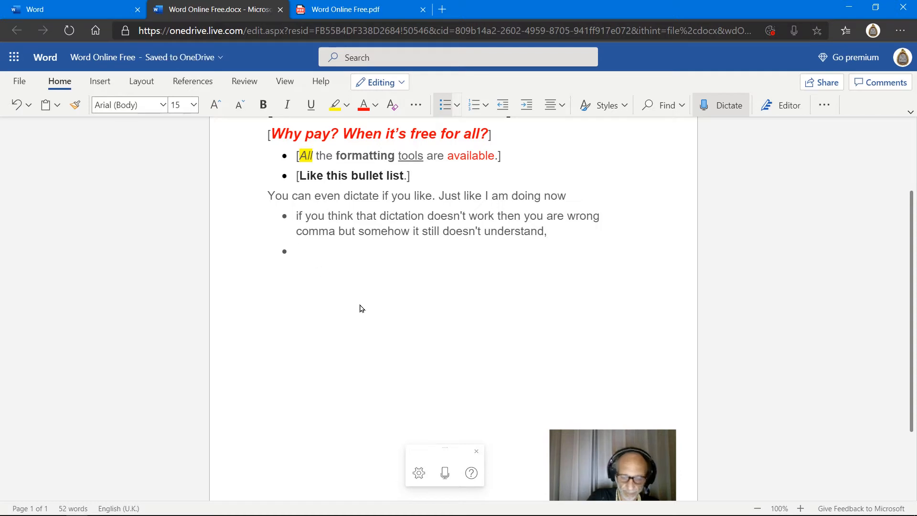
left_click(443, 474)
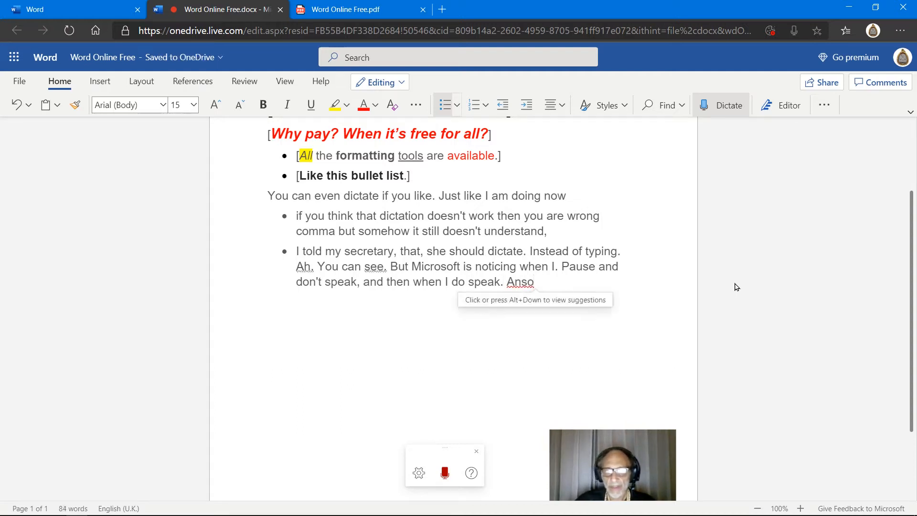
key("BackSpace")
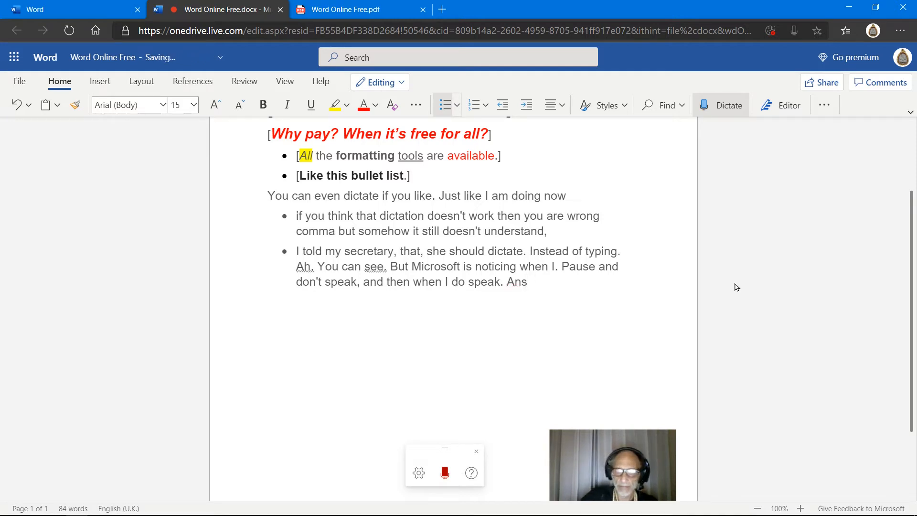
key("BackSpace")
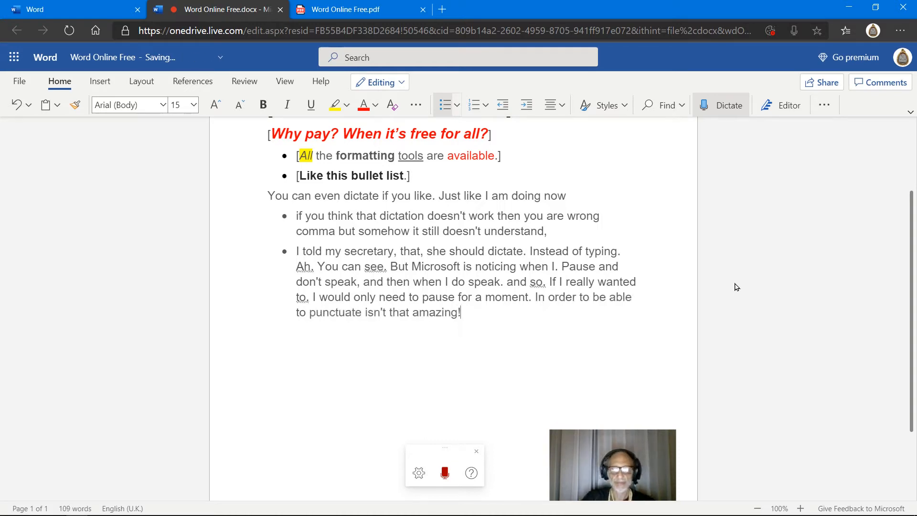
left_click(449, 475)
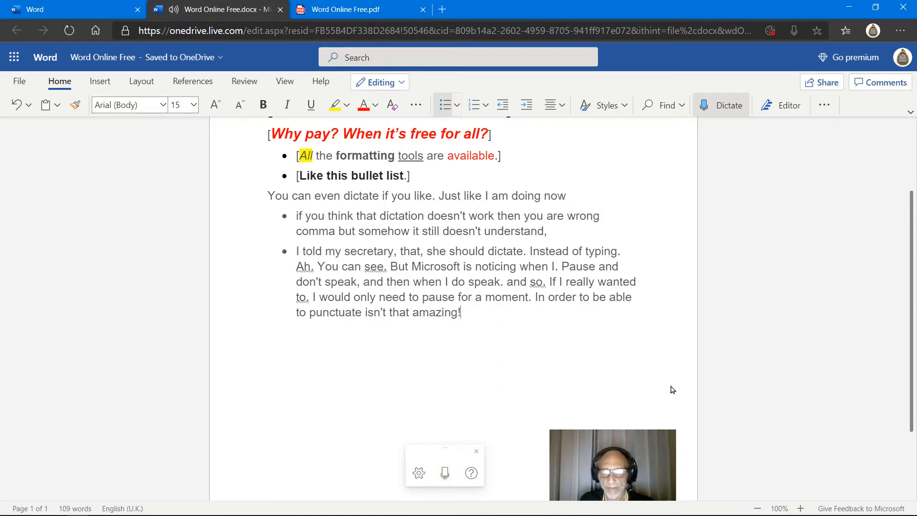
- Replace the full stop after "pause for a moment" with a comma and retype the following word "in"
left_click(539, 297)
key("BackSpace")
key("BackSpace")
key("BackSpace")
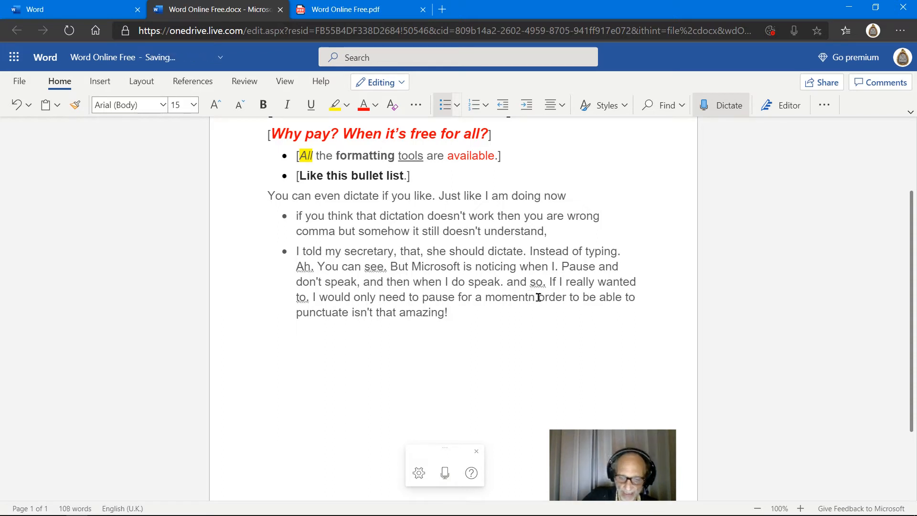
type(", i")
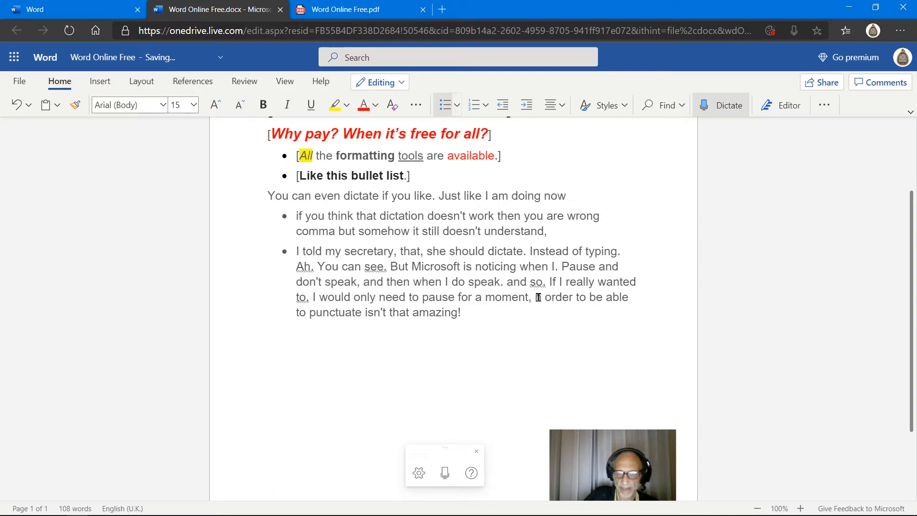
type("n")
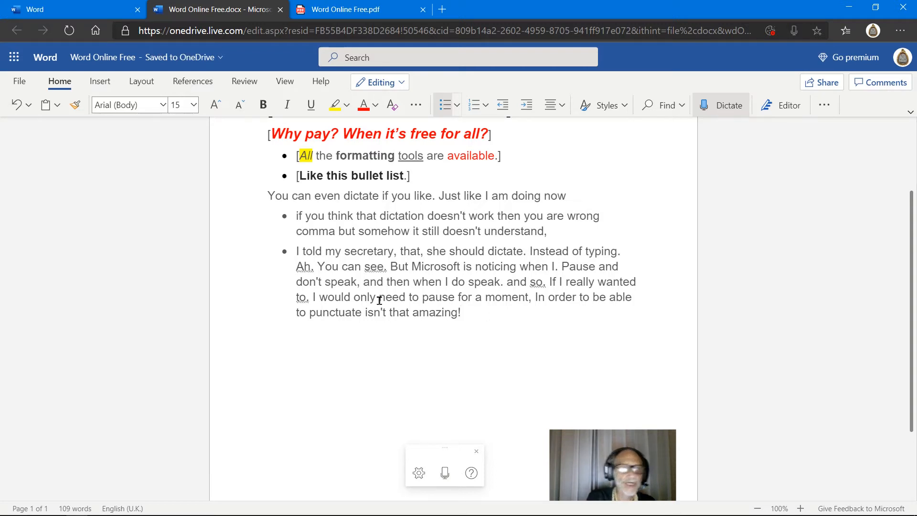
- Switch to Excel online and verify the account's identity with the PIN
left_click(14, 57)
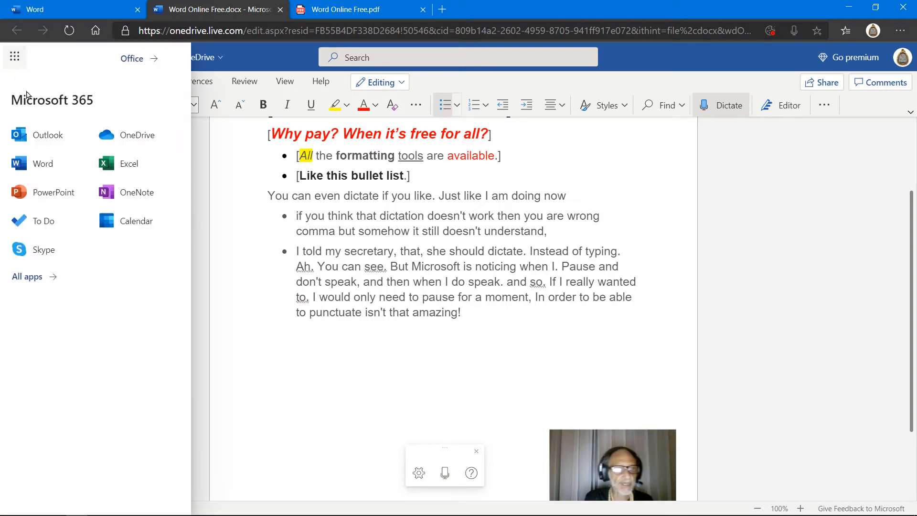
left_click(129, 165)
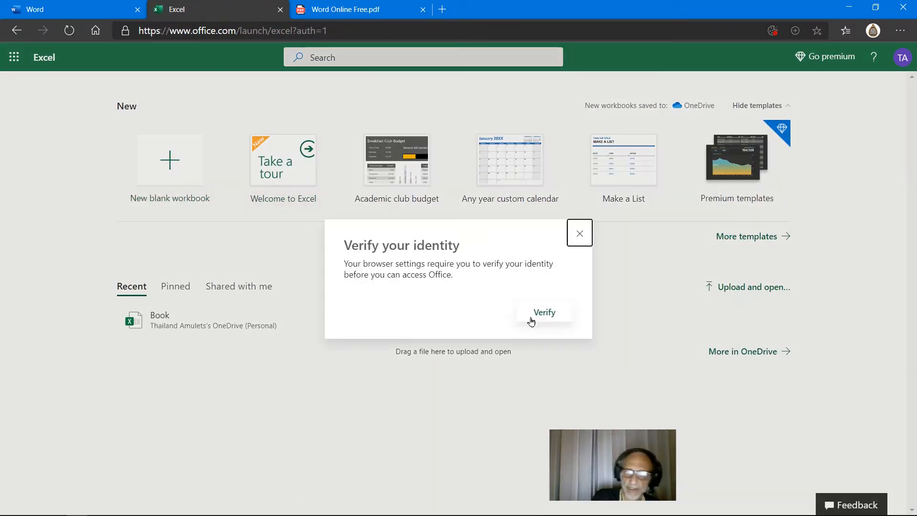
left_click(543, 315)
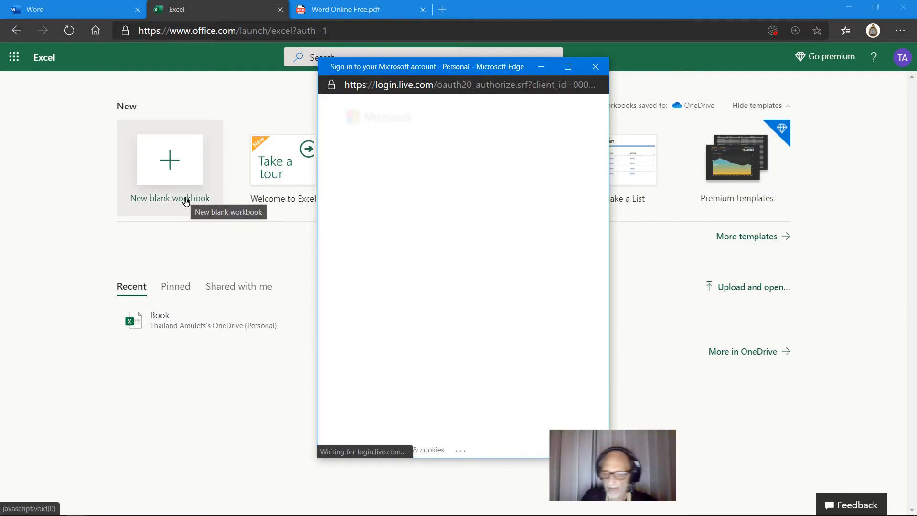
type("••")
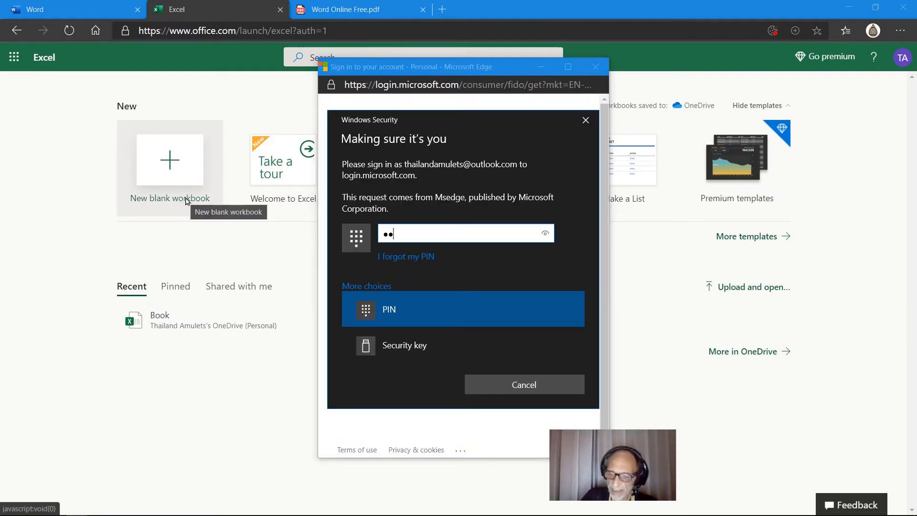
type("••")
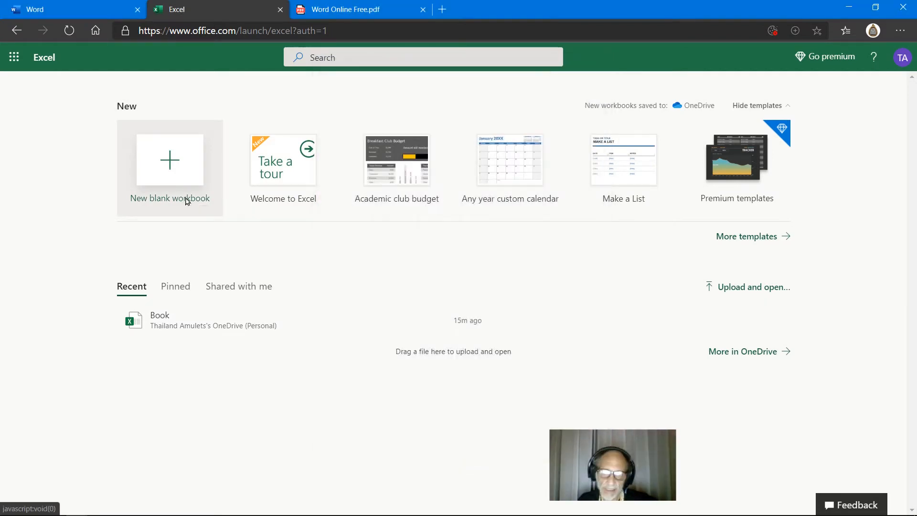
- Create the "Take a tour" workbook and look through its Insert, Formulas, Data, Review, View and Help commands
left_click(186, 201)
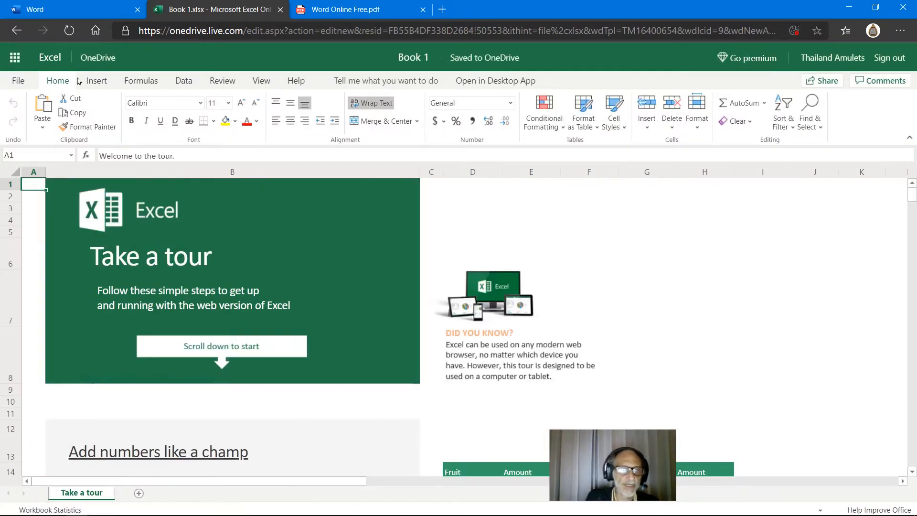
left_click(98, 81)
left_click(139, 82)
left_click(185, 82)
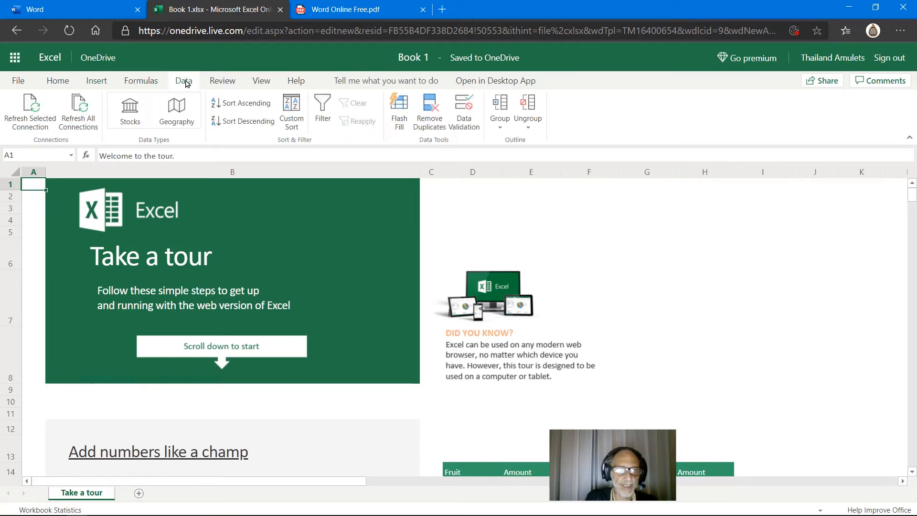
left_click(223, 82)
left_click(265, 84)
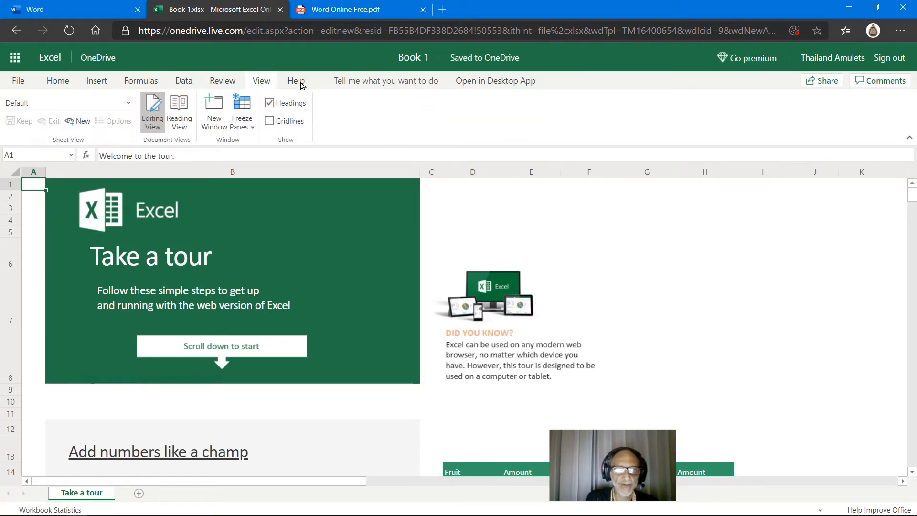
left_click(300, 84)
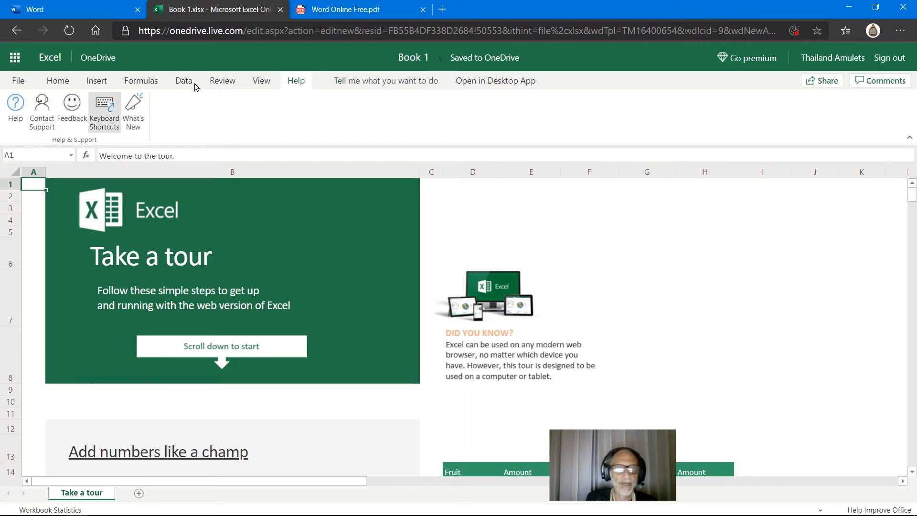
- Rename the workbook as "Excel Tour"
left_click(419, 58)
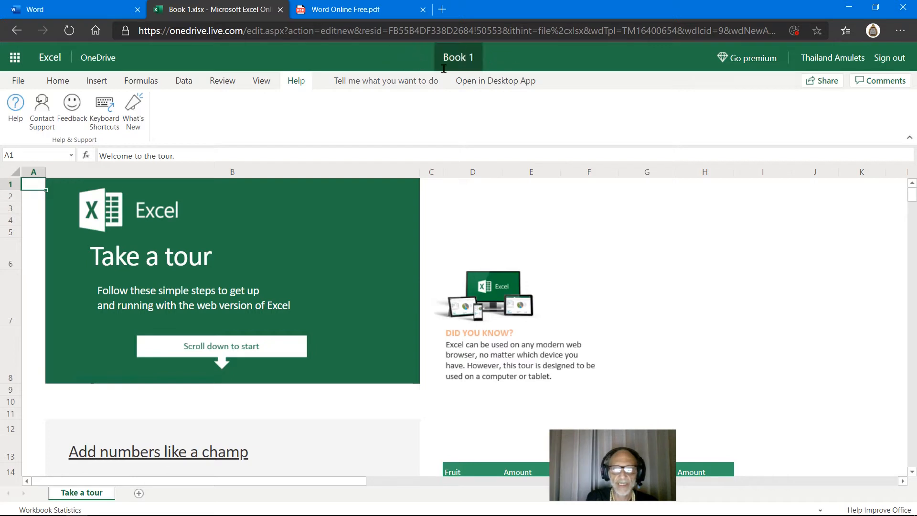
left_click_drag(474, 57, 419, 58)
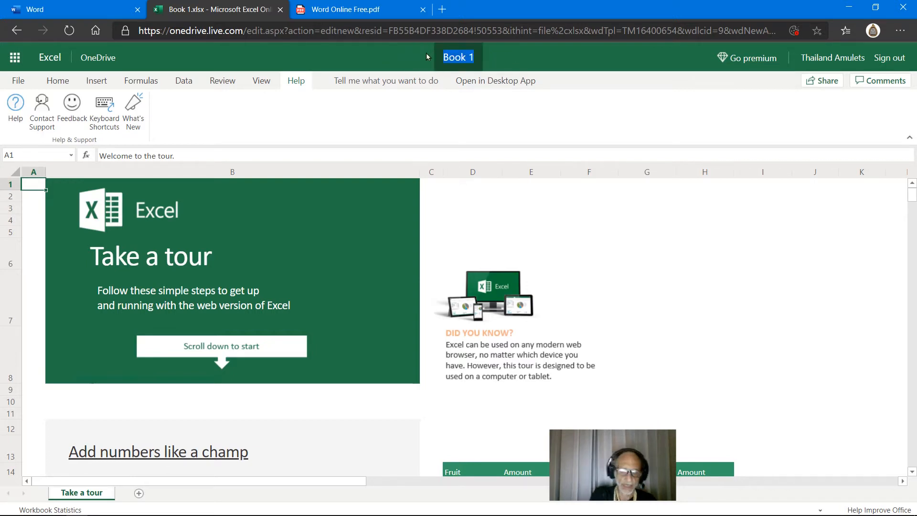
type("Ex")
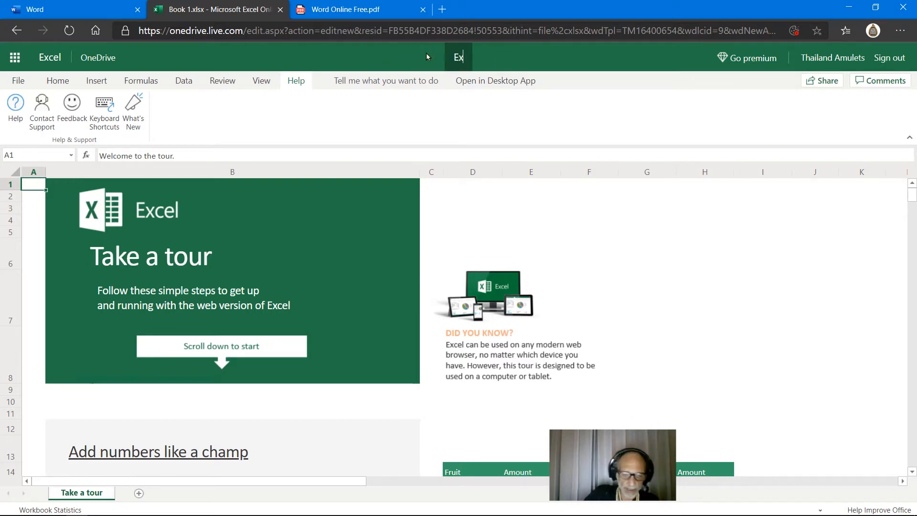
type("cel Tour")
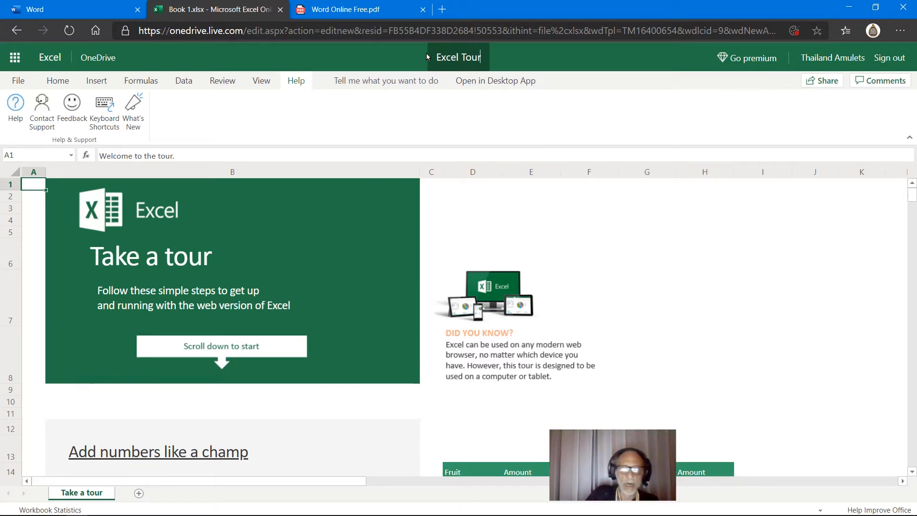
key("Return")
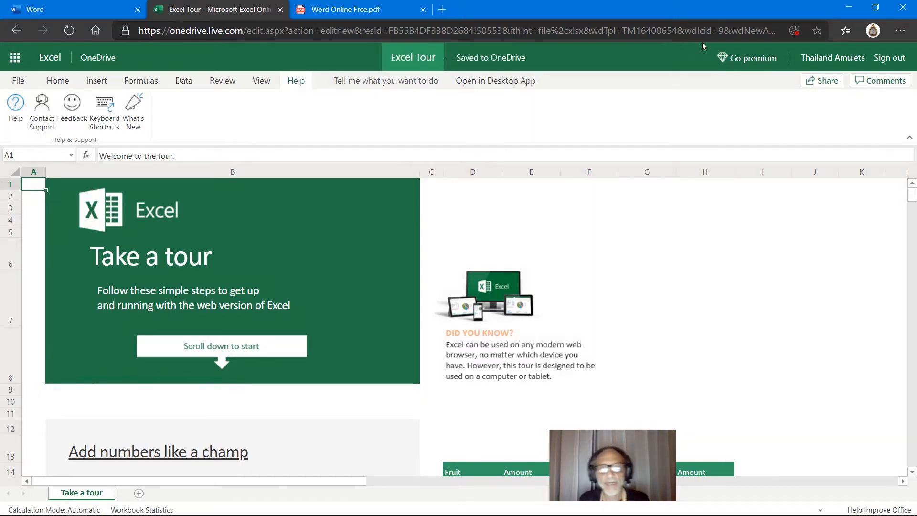
- Examine the workbook's Save As options, including the ODS download, and return to the sheet
left_click(21, 83)
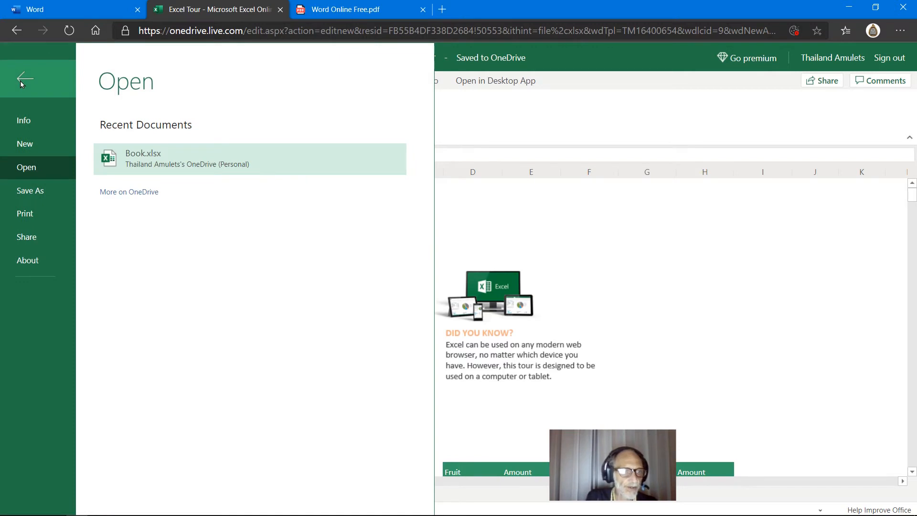
left_click(33, 190)
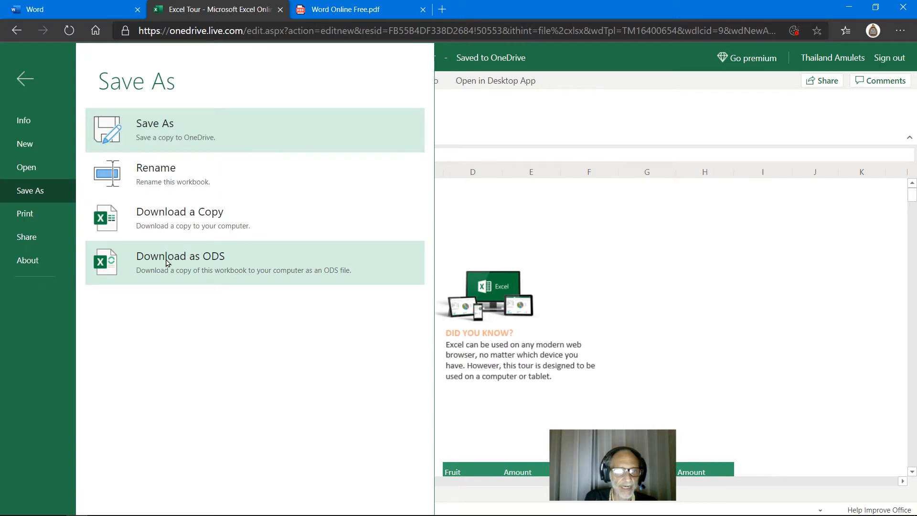
left_click(627, 270)
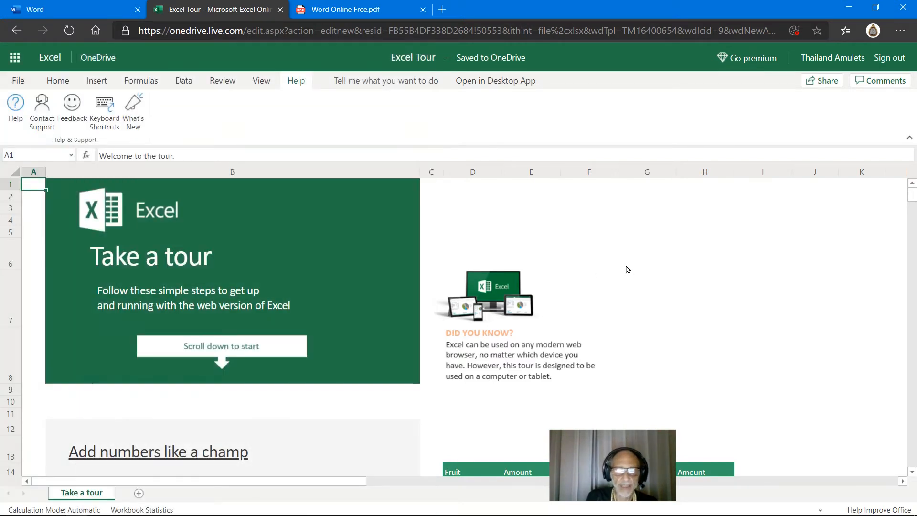
- Switch to PowerPoint online from the Microsoft 365 app launcher
left_click(12, 57)
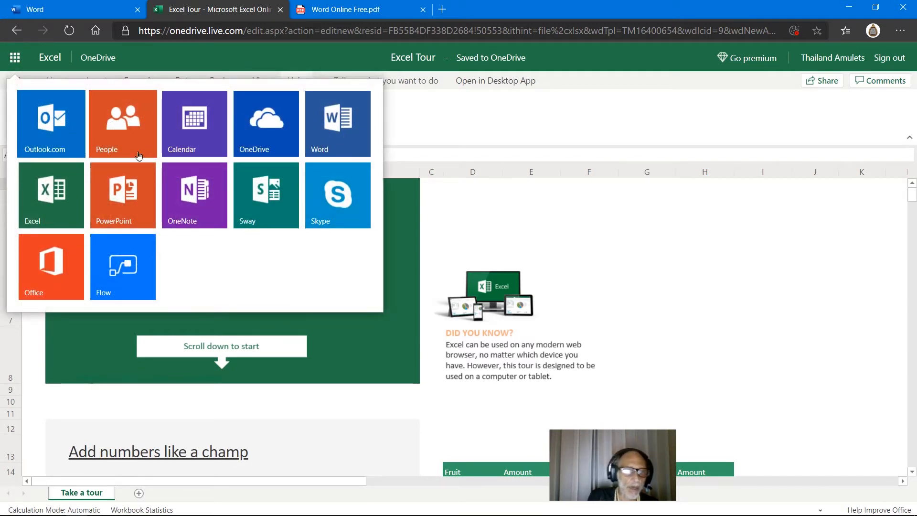
left_click(132, 192)
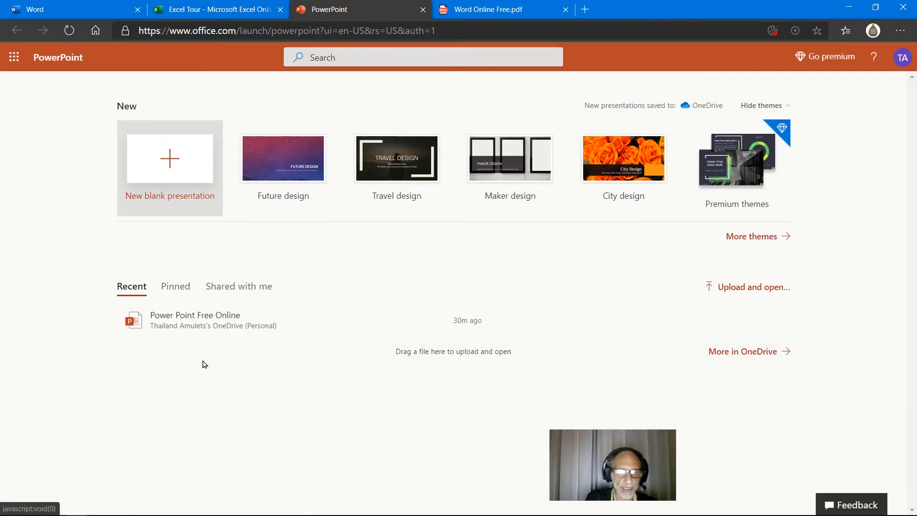
- Open the recent "Power Point Free Online" presentation from the PowerPoint start page and close the "Word Online Free.pdf" document
left_click(203, 324)
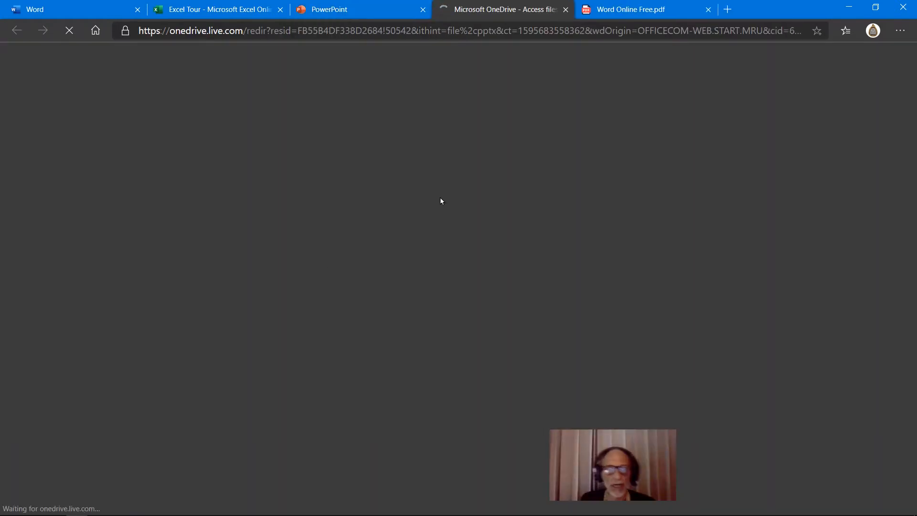
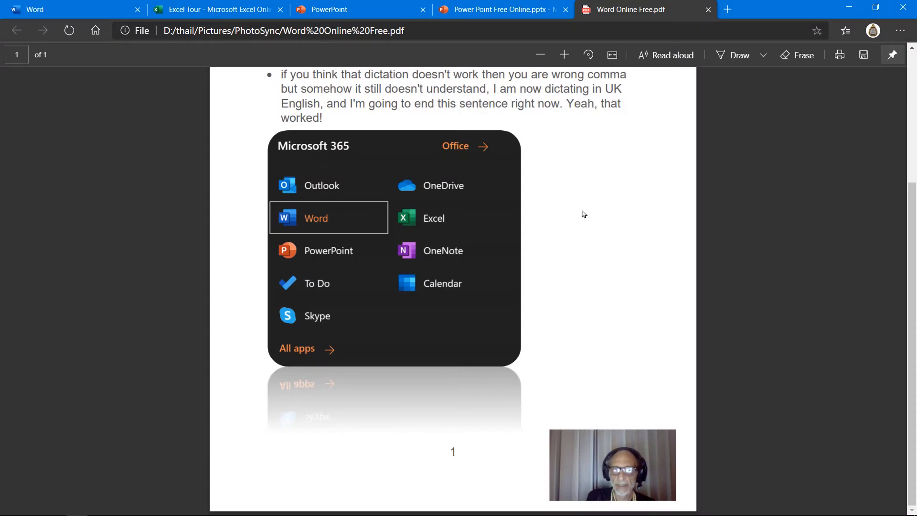
left_click(708, 10)
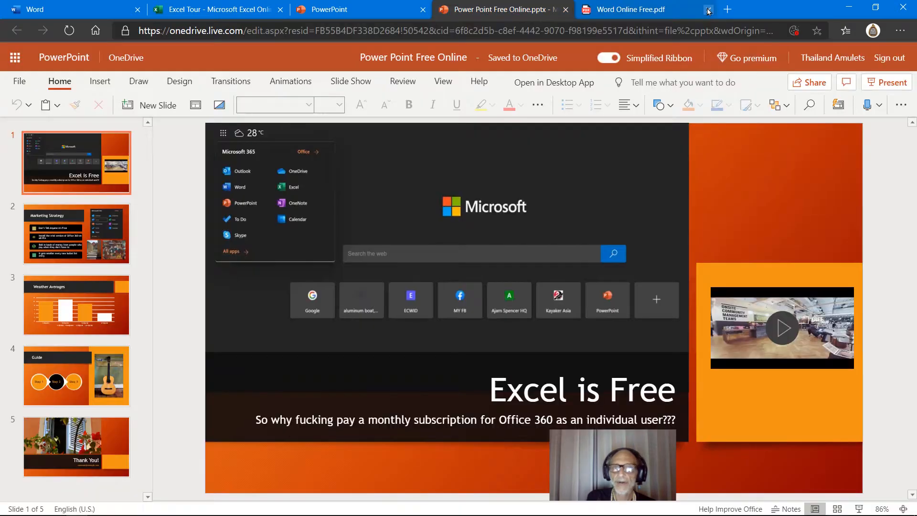
left_click(326, 13)
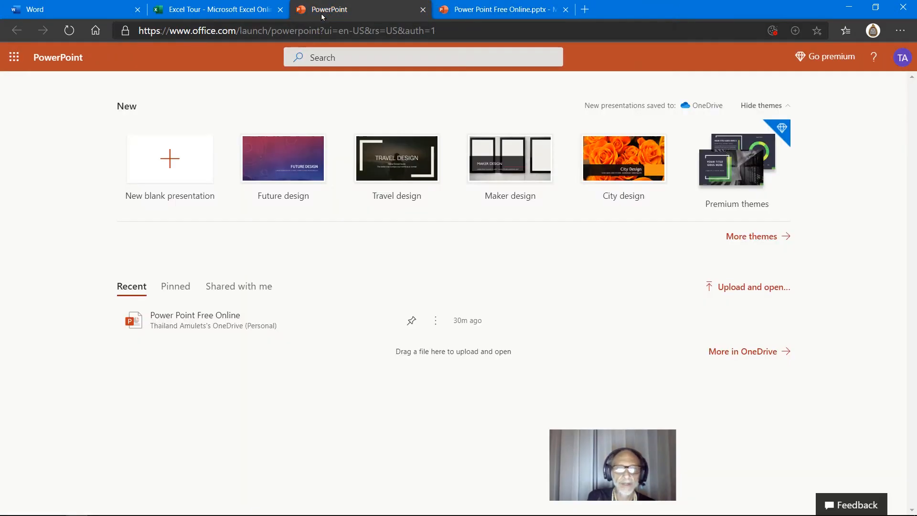
left_click(210, 324)
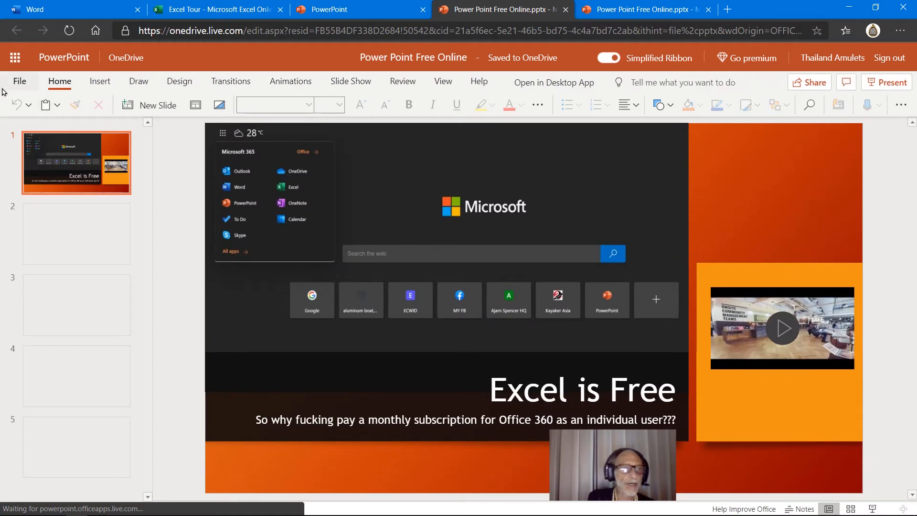
- Generate a PDF version of the presentation and start its download
left_click(18, 86)
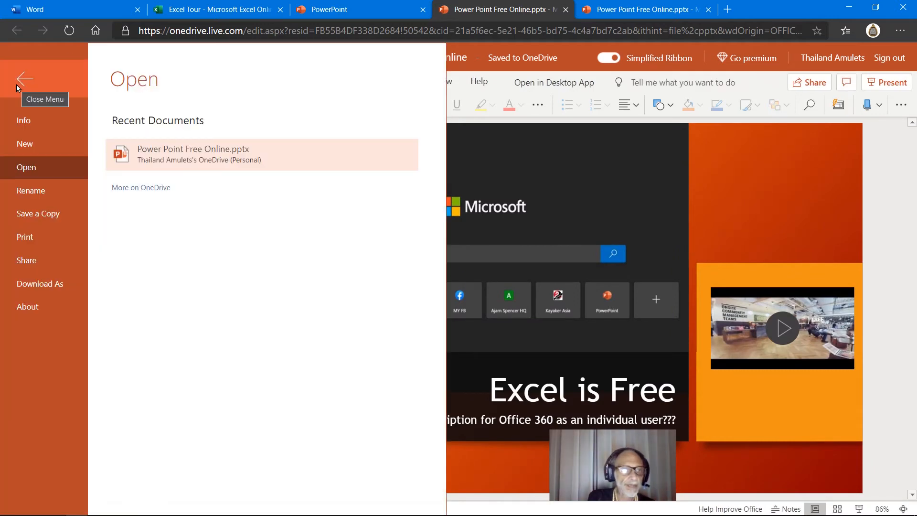
left_click(29, 171)
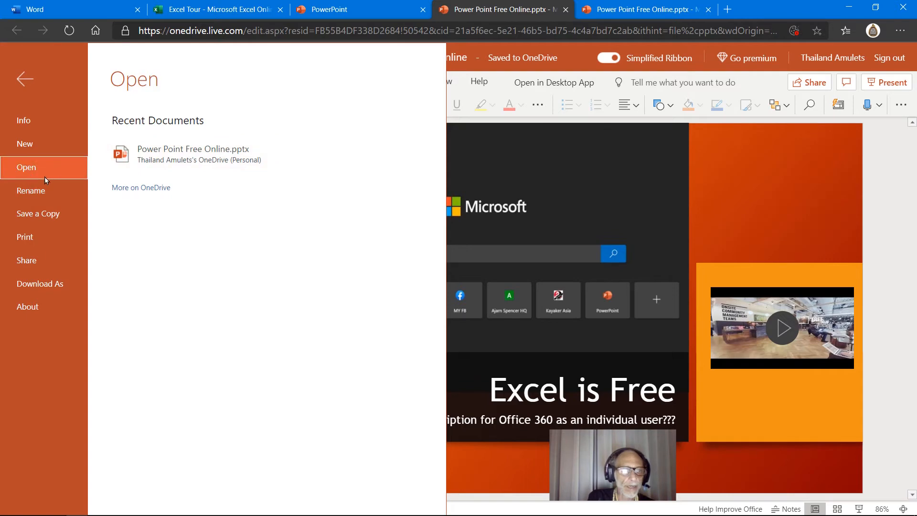
left_click(36, 287)
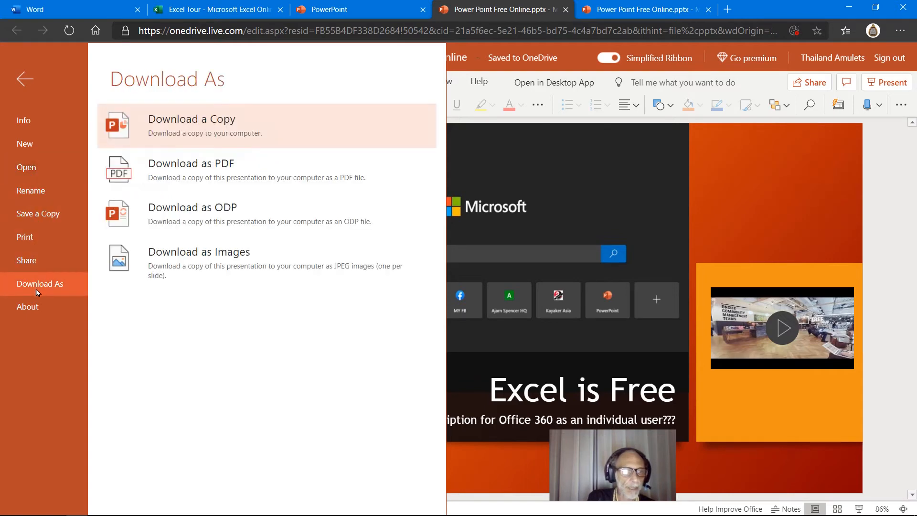
left_click(166, 182)
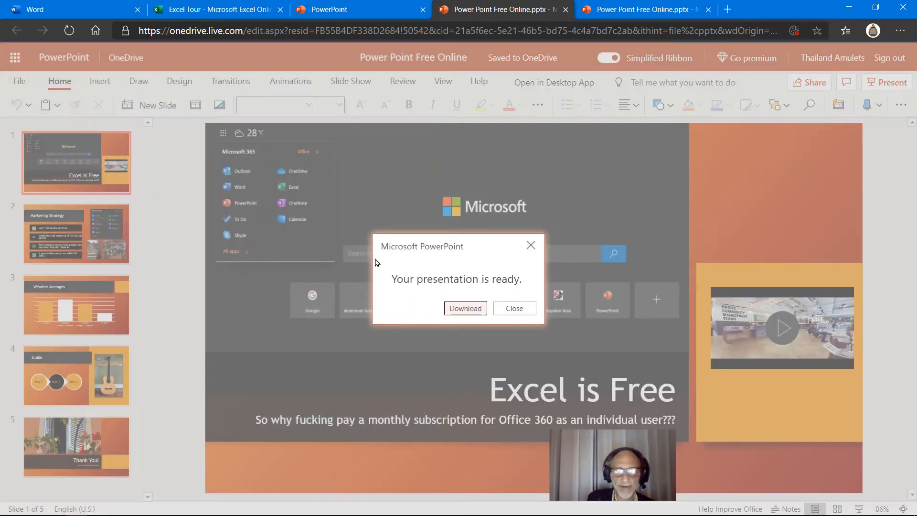
left_click(475, 310)
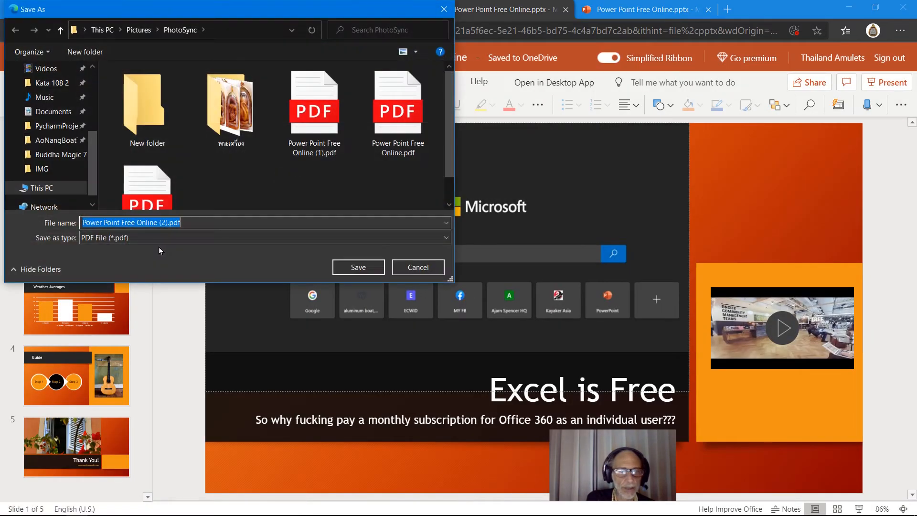
- Open the existing "Power Point Free Online (1).pdf" from the PhotoSync folder and cancel saving the new PDF copy
scroll(285, 174, "down", 1)
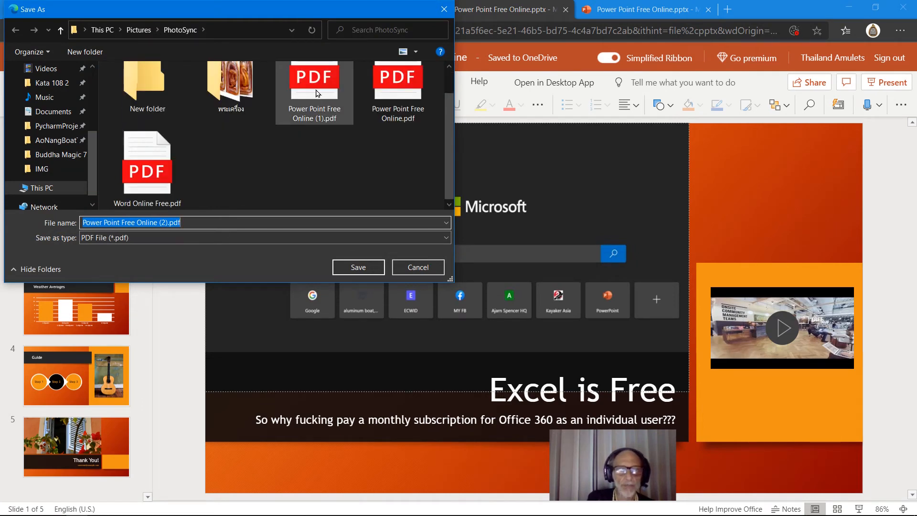
scroll(317, 93, "up", 1)
right_click(316, 89)
left_click(333, 116)
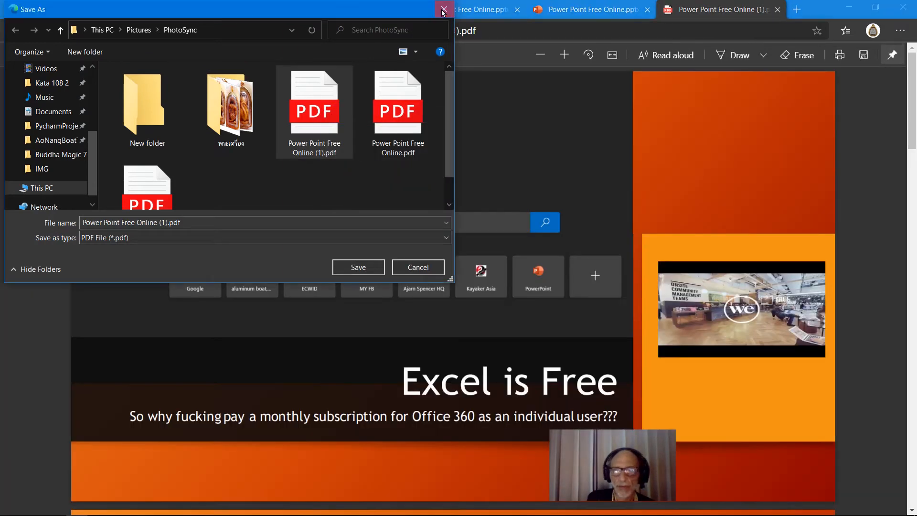
left_click(444, 14)
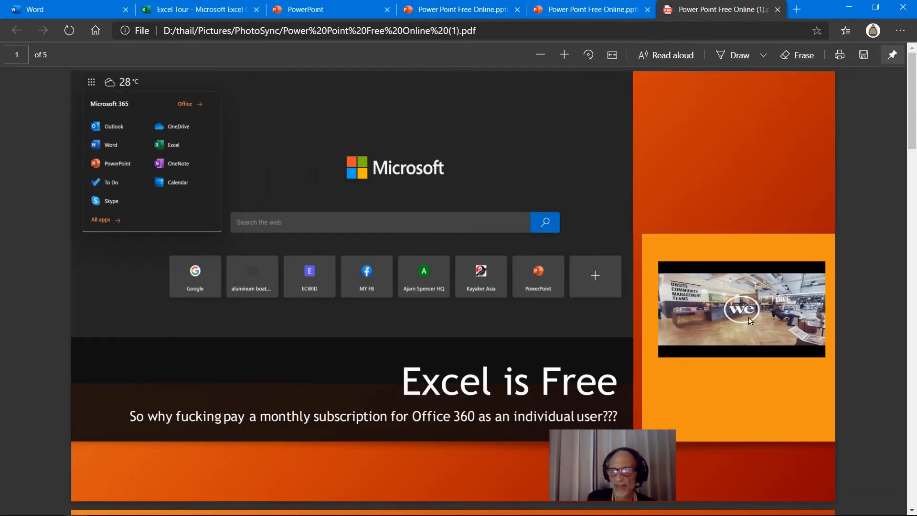
- Examine the slides in the exported PDF, from the title page and its video picture to the closing page
scroll(750, 321, "down", 20)
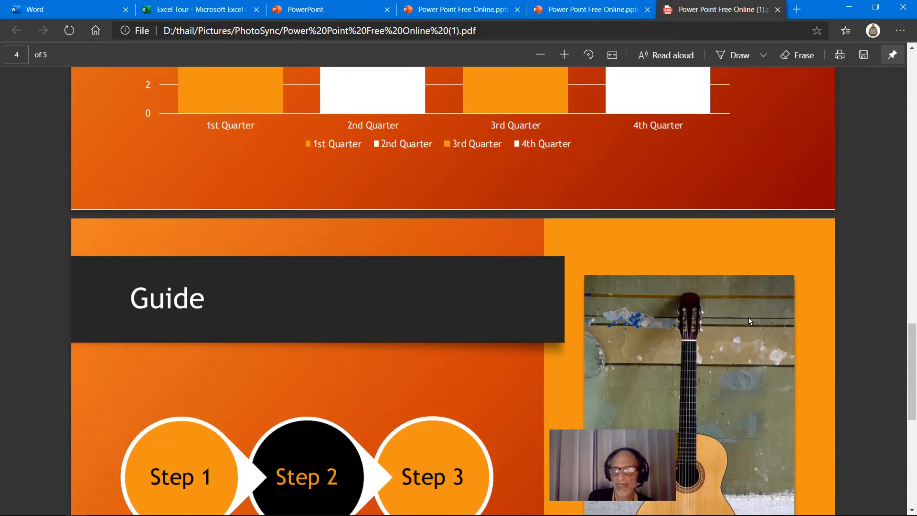
scroll(749, 317, "down", 8)
scroll(749, 318, "up", 20)
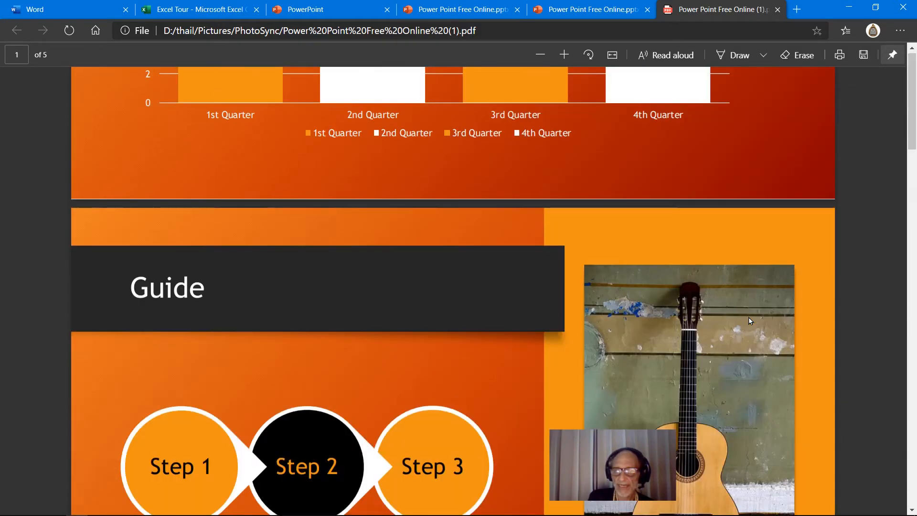
scroll(749, 321, "up", 10)
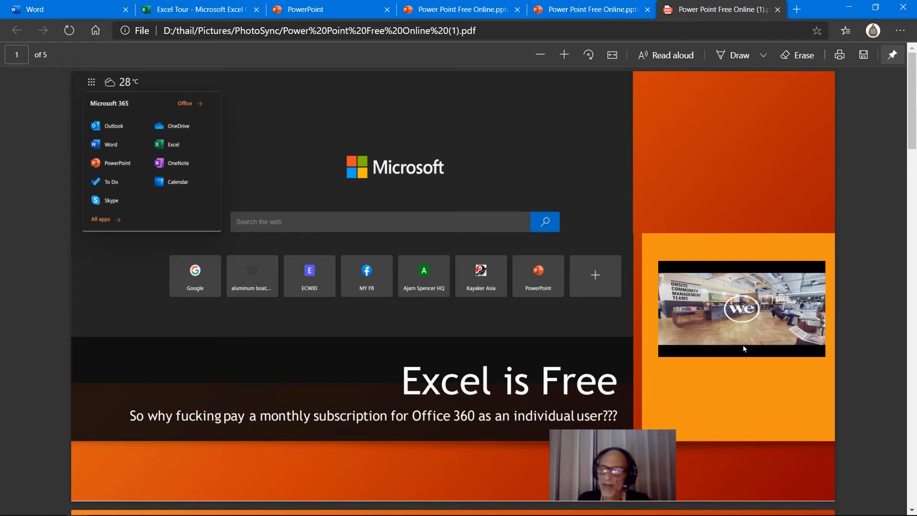
scroll(742, 329, "down", 1)
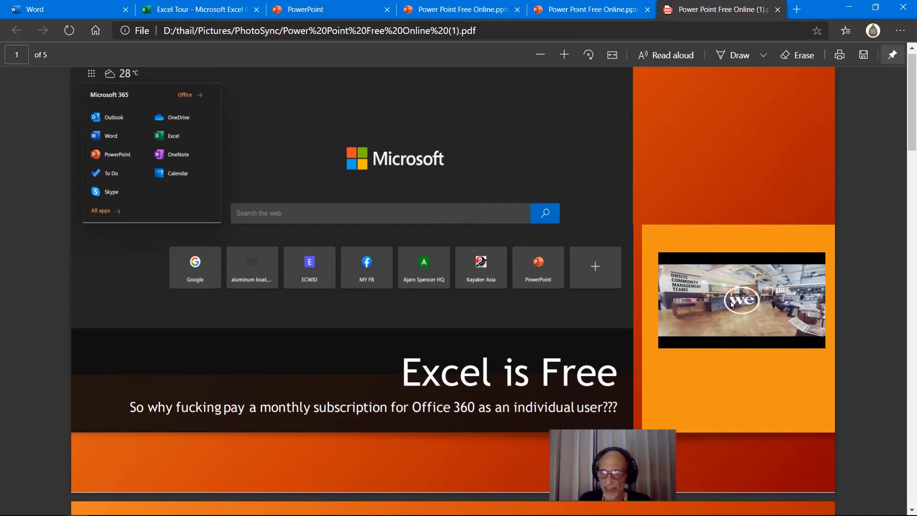
scroll(731, 305, "down", 20)
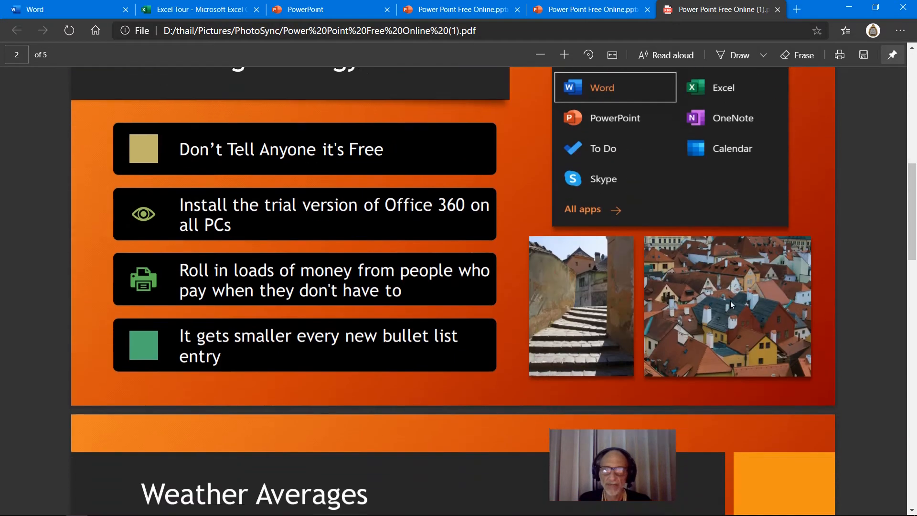
scroll(731, 304, "down", 10)
scroll(732, 305, "up", 15)
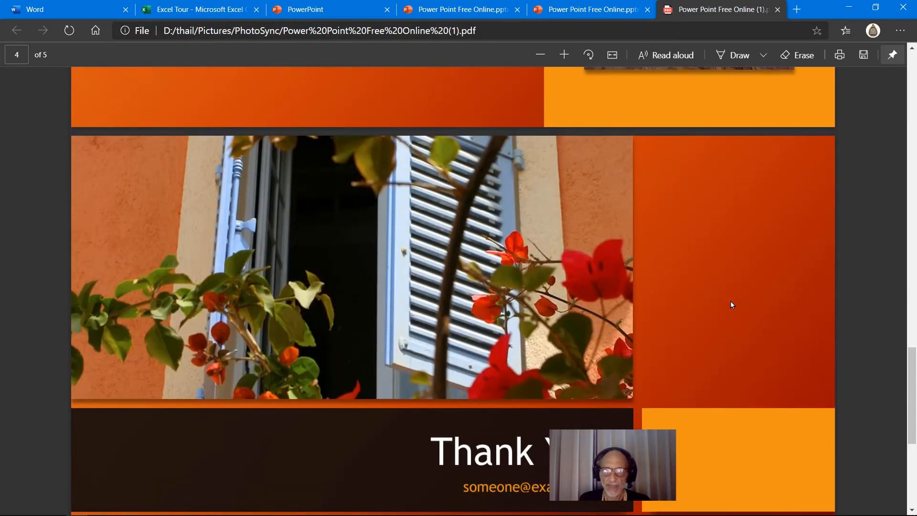
scroll(732, 305, "up", 15)
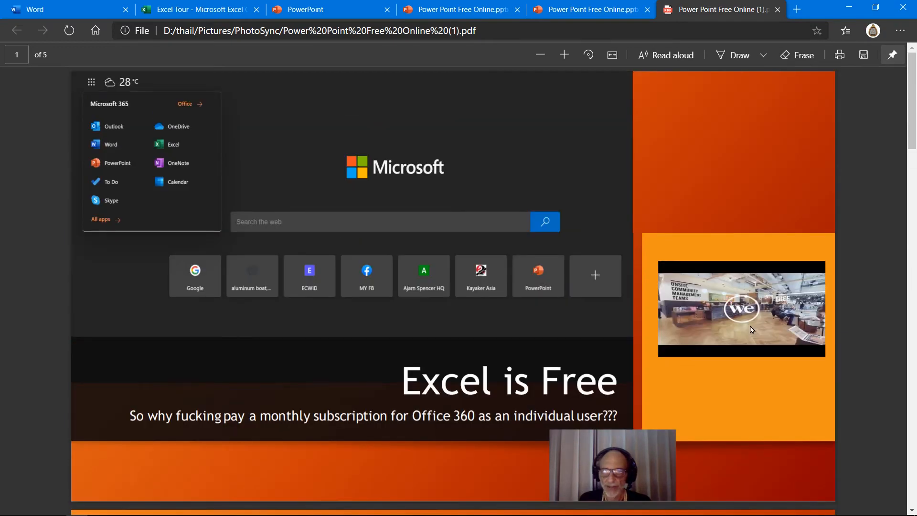
scroll(686, 257, "down", 3)
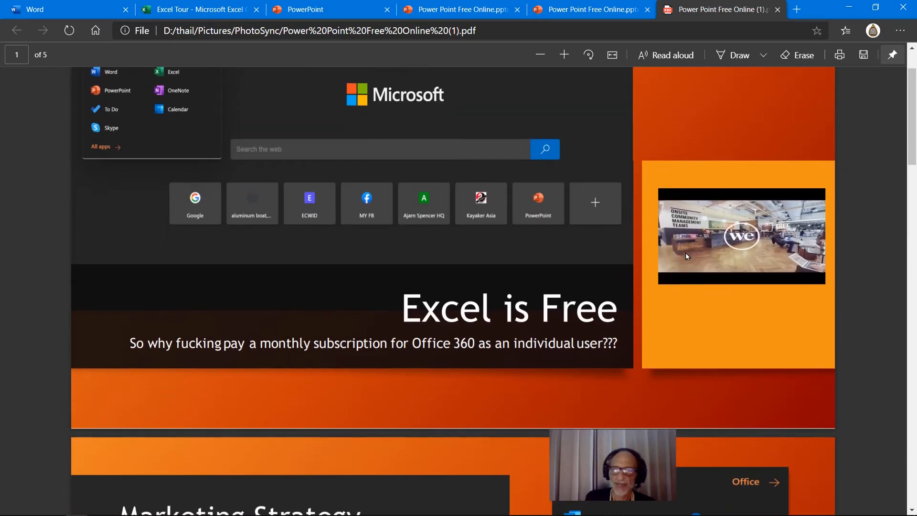
scroll(686, 256, "up", 3)
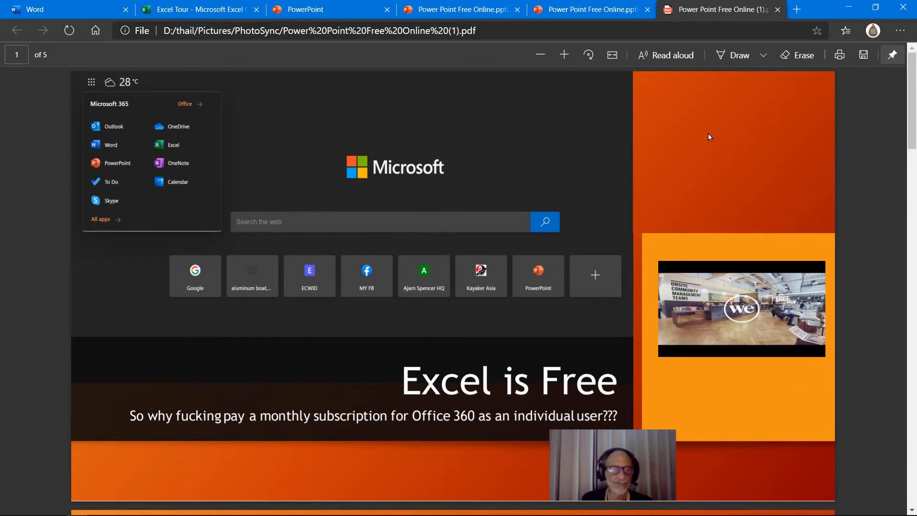
scroll(702, 137, "down", 20)
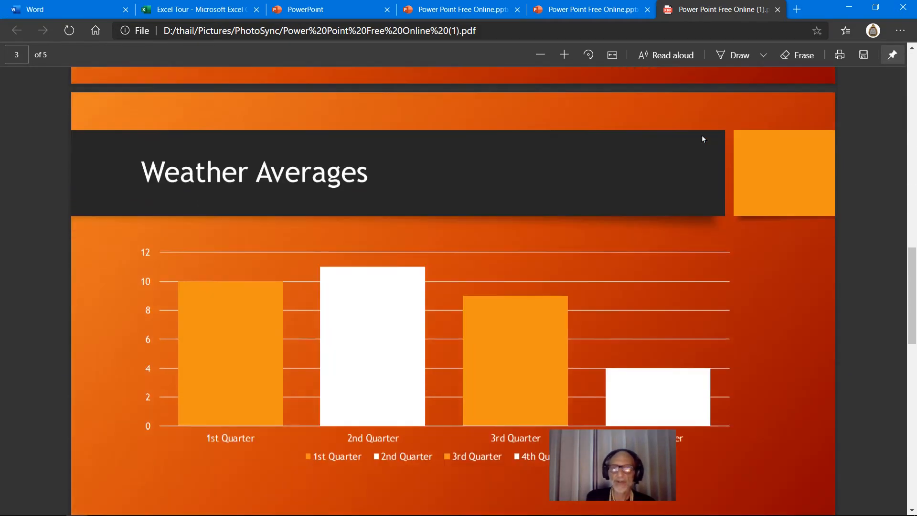
scroll(702, 139, "down", 5)
- Return to the online presentation and start its slide show from the title slide
left_click(593, 10)
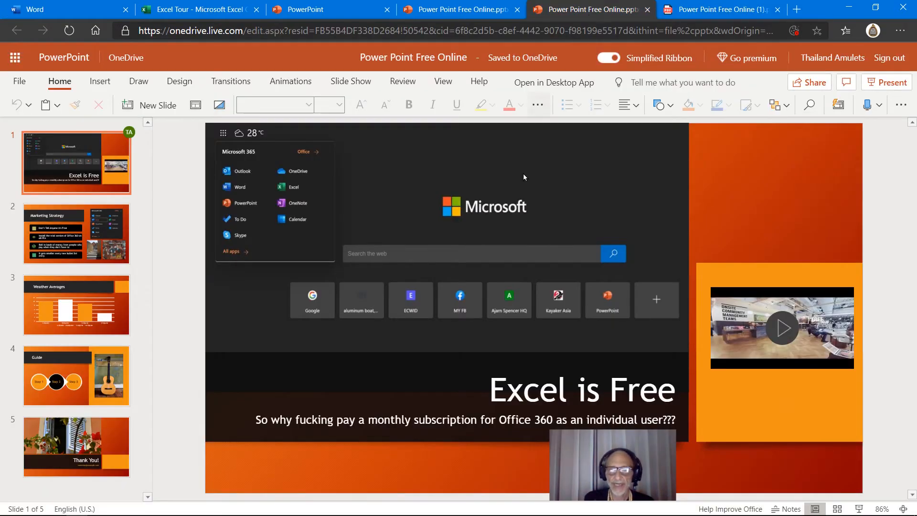
left_click(741, 352)
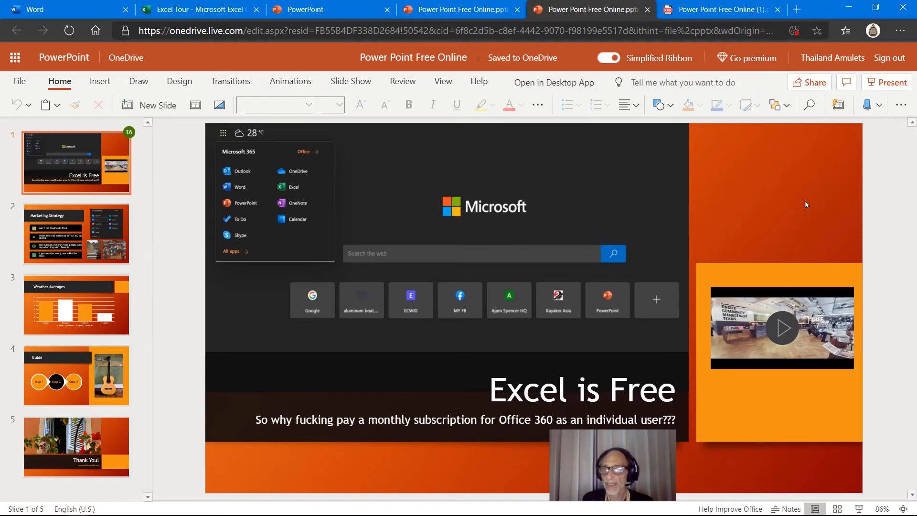
left_click(900, 86)
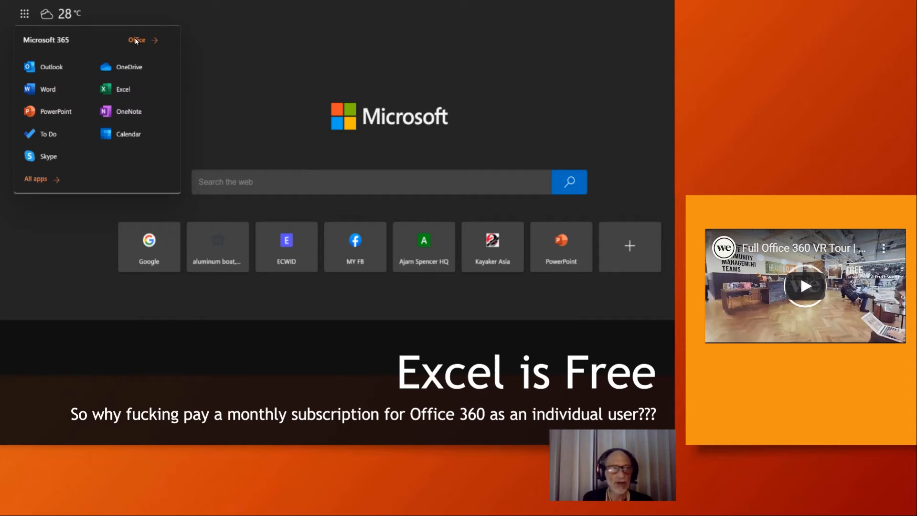
- Play the title slide's embedded video with the sound muted, pause it, and exit the slide show at the second slide
left_click(808, 285)
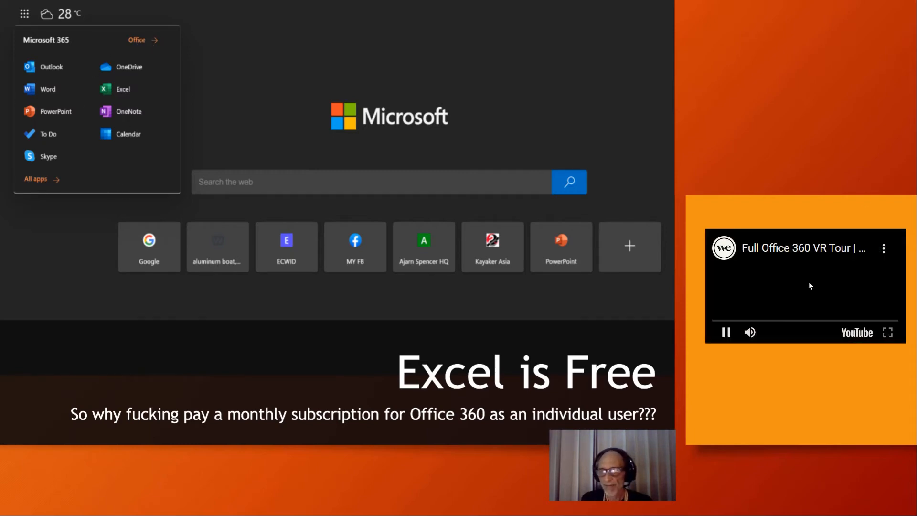
left_click(749, 332)
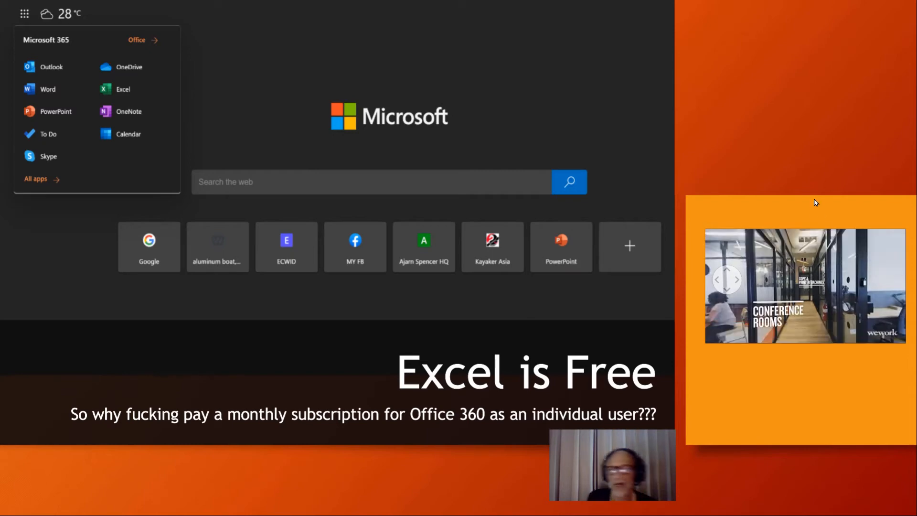
left_click(725, 333)
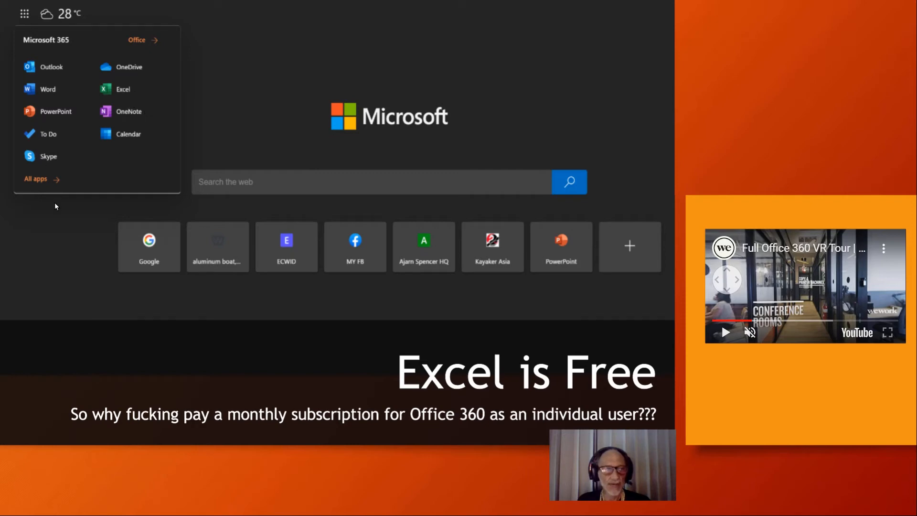
left_click(355, 112)
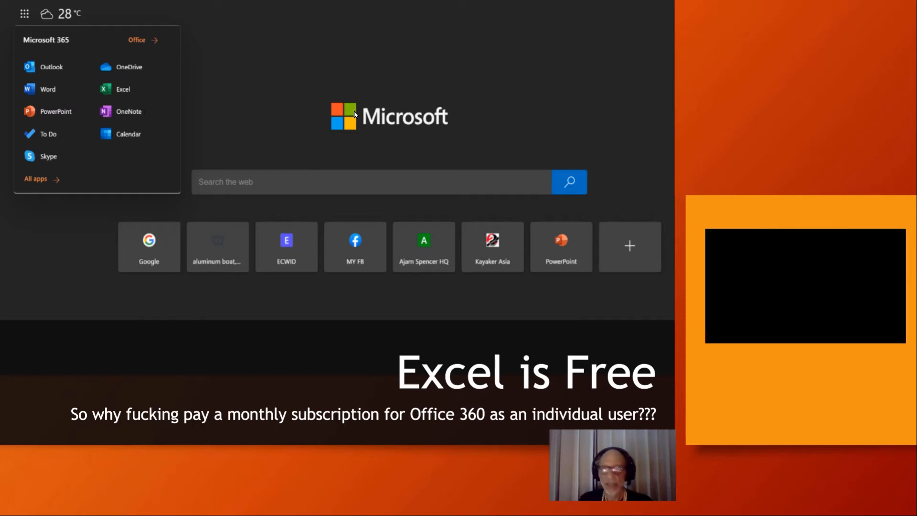
key("Escape")
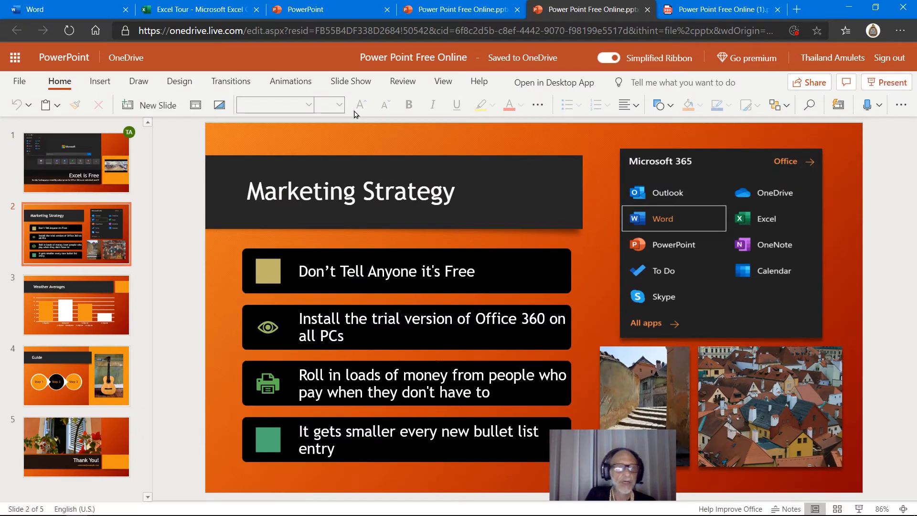
- Close the PowerPoint start page, the duplicate presentation and the exported PDF, keeping one copy of the presentation open
left_click(387, 10)
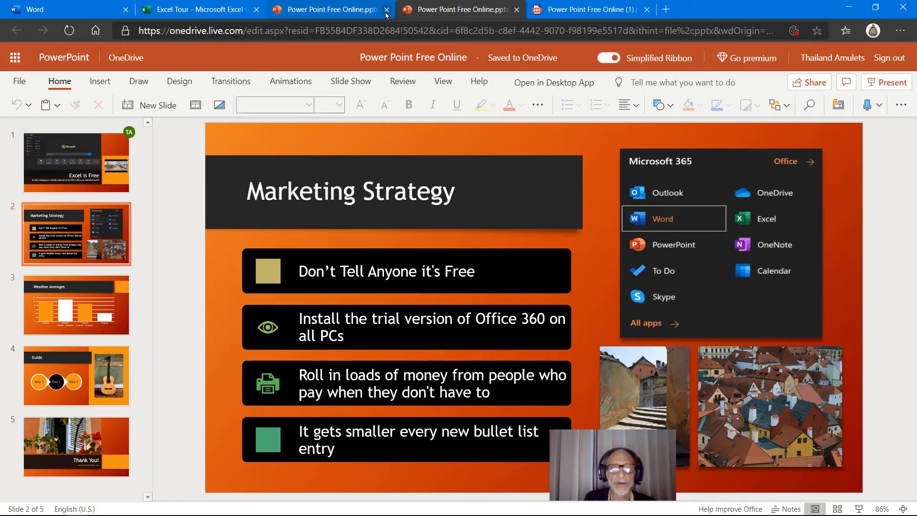
left_click(387, 10)
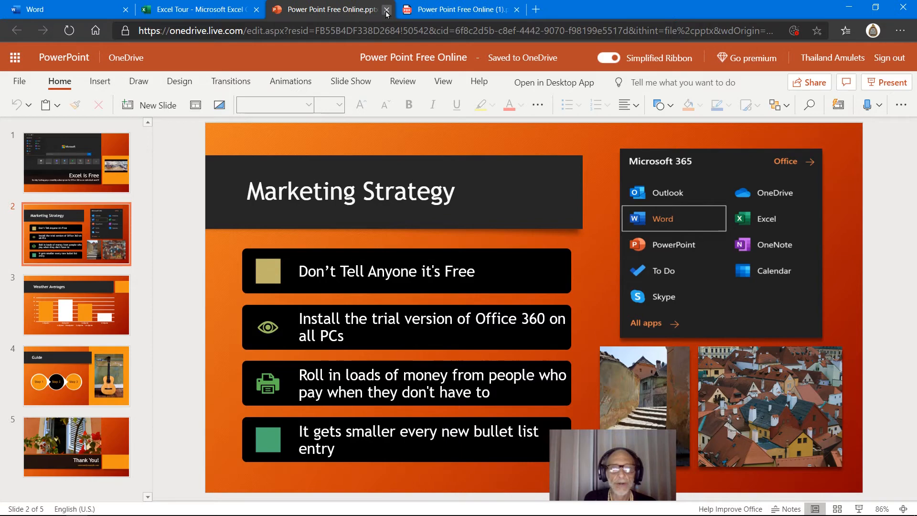
left_click(431, 11)
left_click(518, 10)
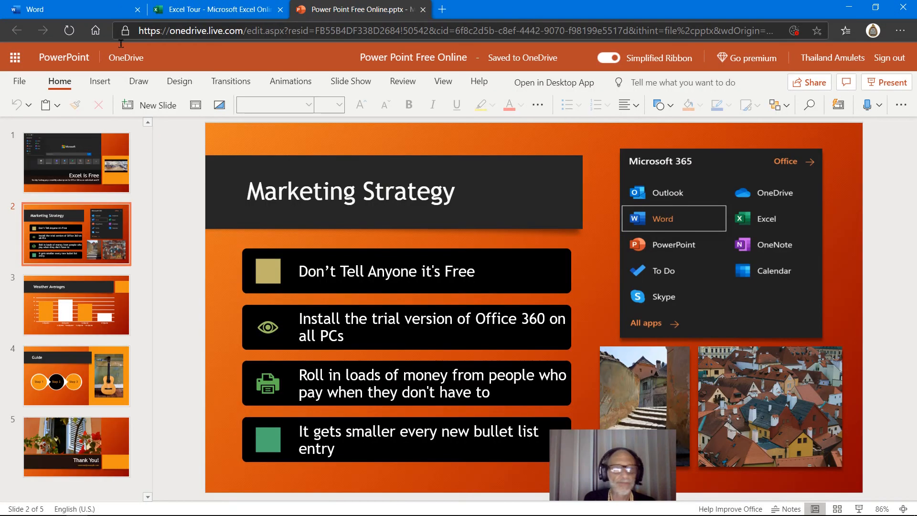
- Open Sway from the list of Office apps and look through what its introduction page says it can make
left_click(15, 58)
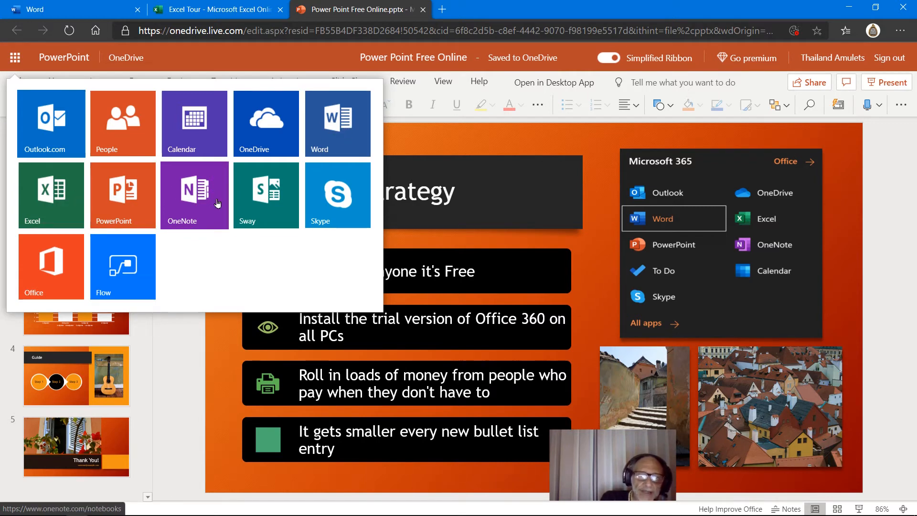
left_click(262, 202)
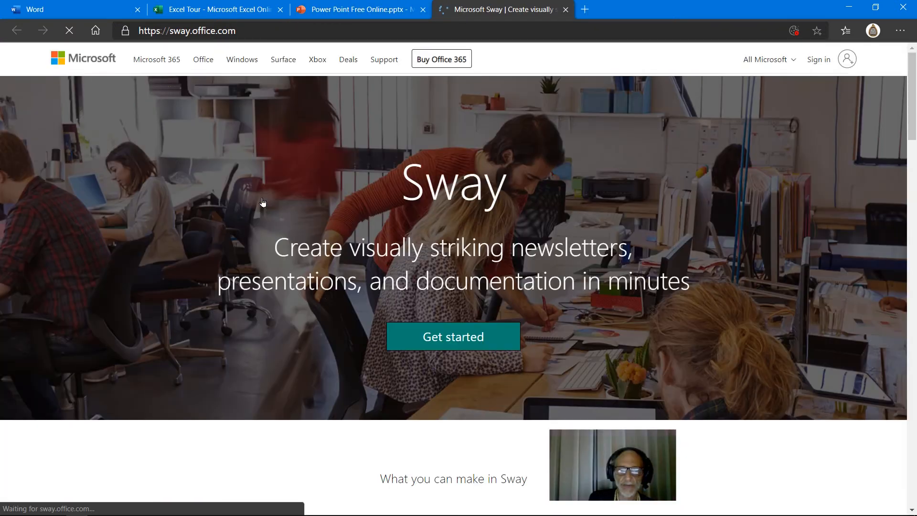
scroll(263, 202, "down", 3)
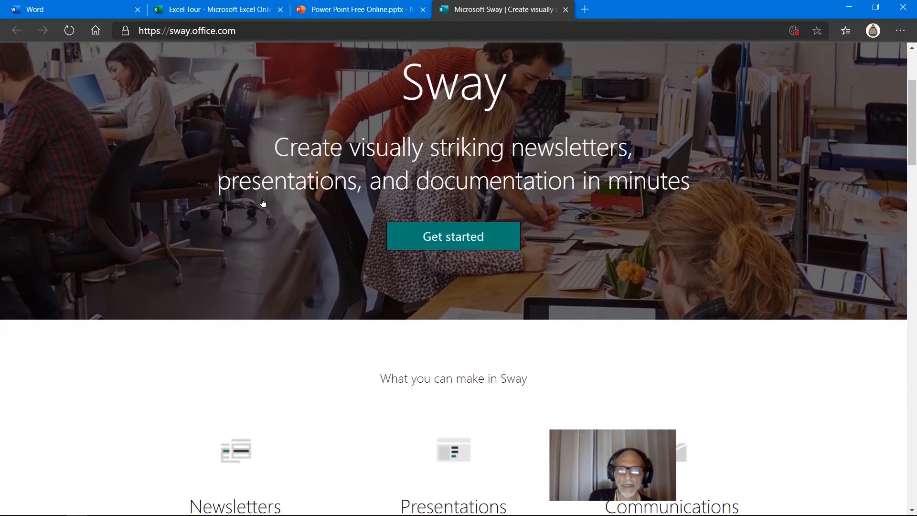
scroll(262, 202, "down", 5)
scroll(263, 201, "down", 8)
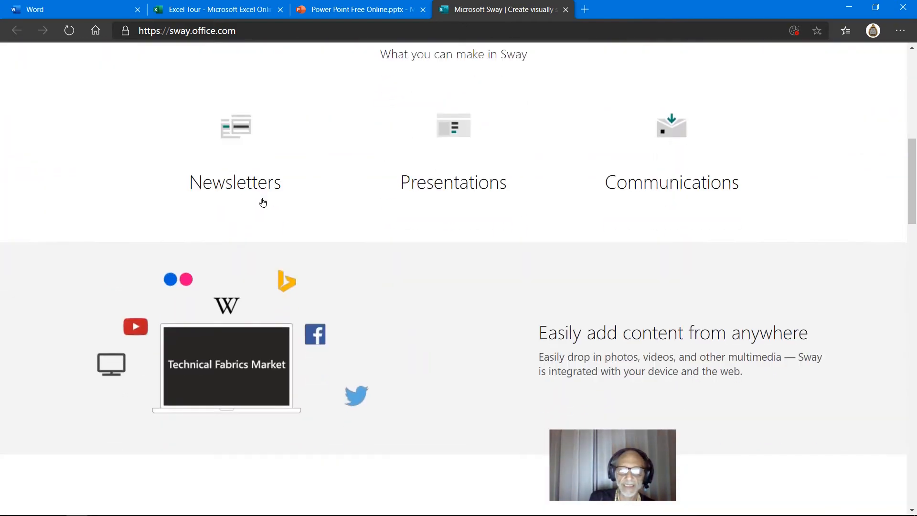
scroll(263, 202, "down", 9)
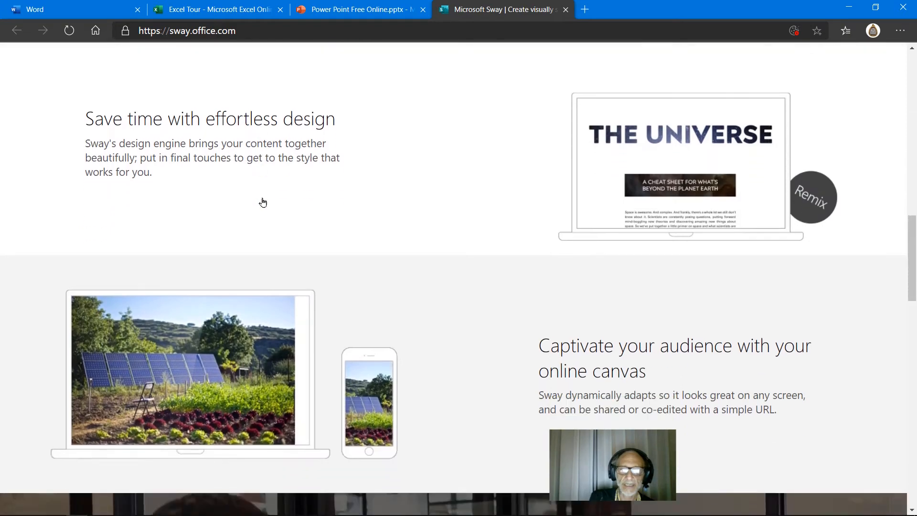
scroll(262, 201, "up", 20)
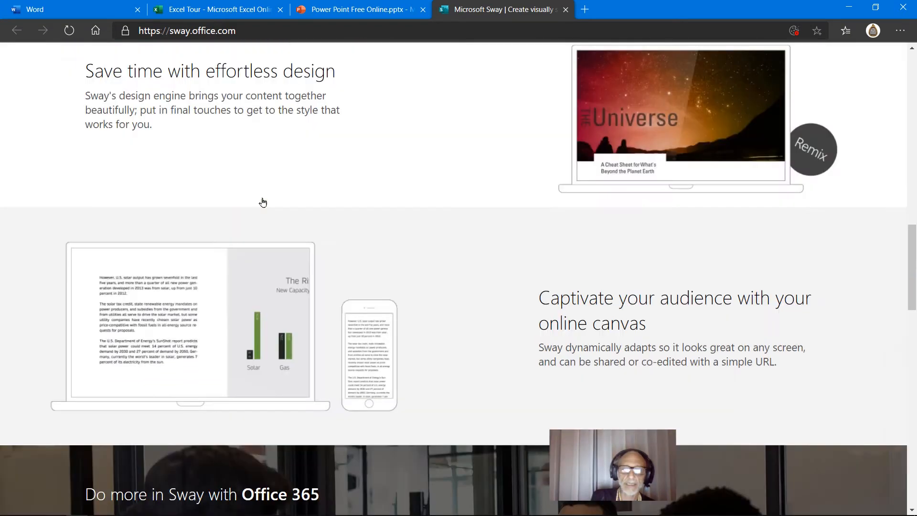
- Get started with Sway and sign in with the account's e-mail address
left_click(471, 387)
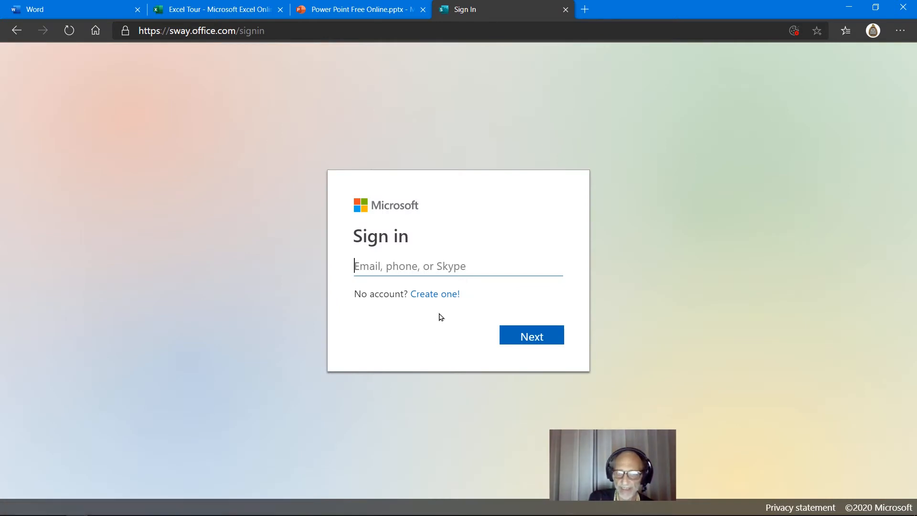
left_click(439, 274)
left_click(436, 311)
left_click(517, 338)
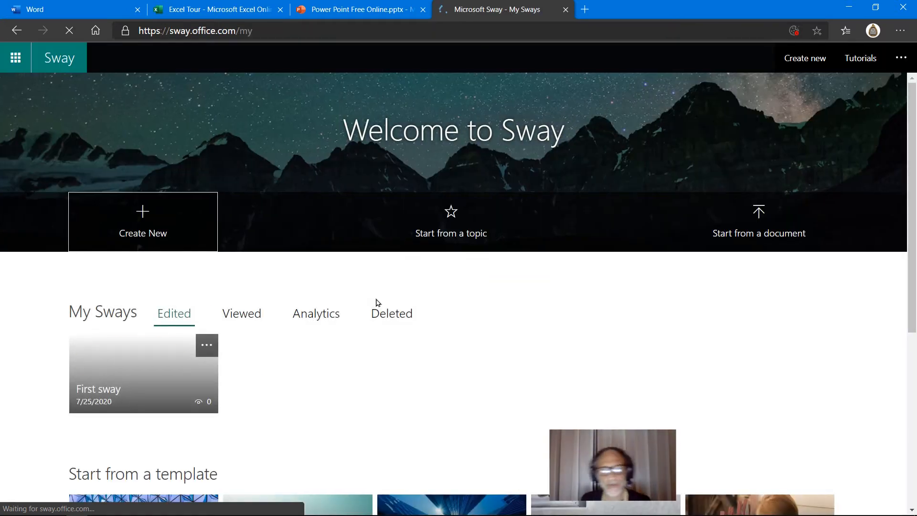
- Look over the existing Sways and templates on the welcome page and open the Business presentation template
scroll(377, 303, "down", 3)
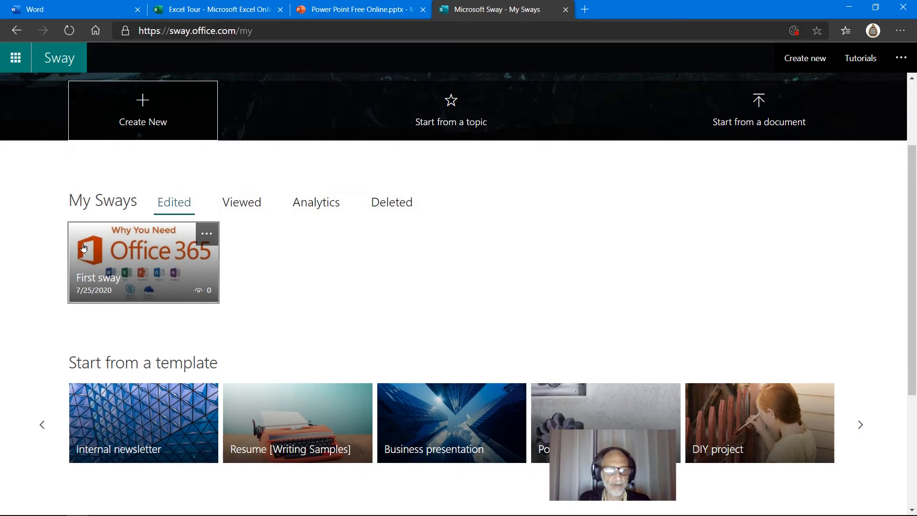
scroll(338, 244, "down", 4)
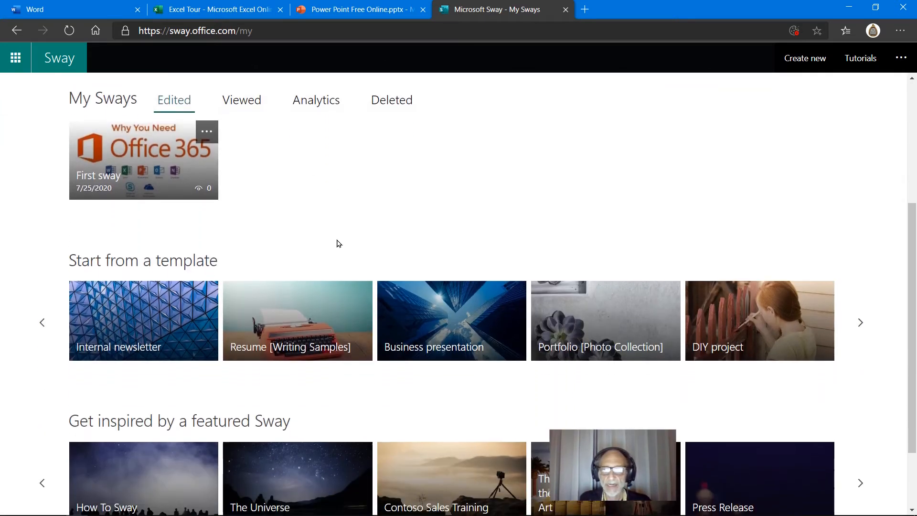
left_click(453, 292)
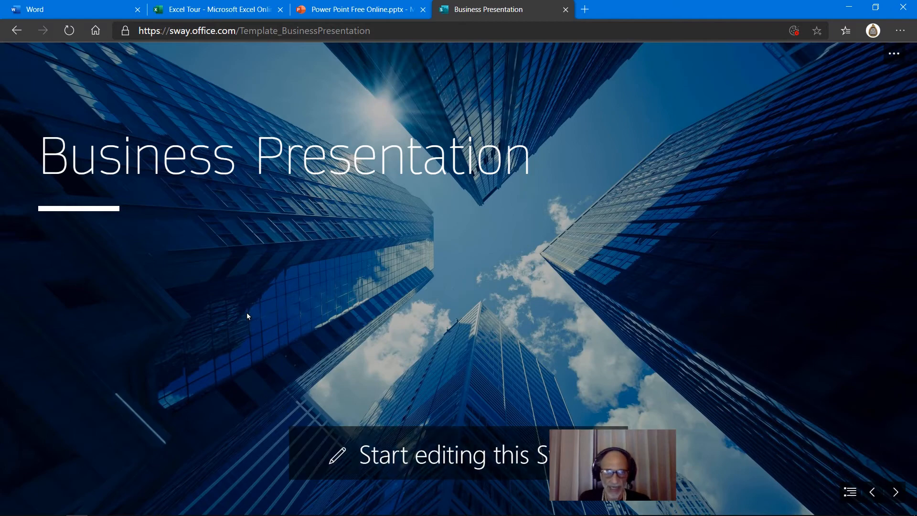
- Examine the Business Presentation template's pages from the title through the Conclusion section and return to its title page
scroll(196, 267, "down", 1)
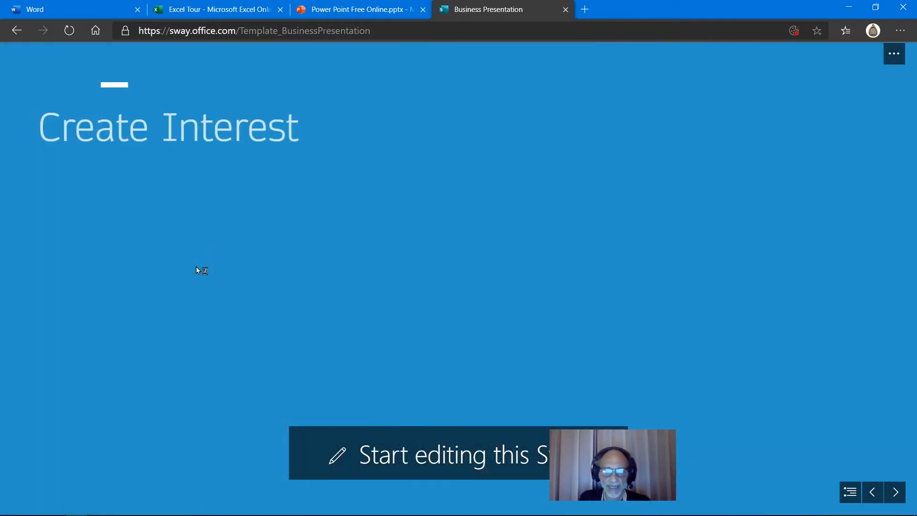
scroll(197, 267, "down", 1)
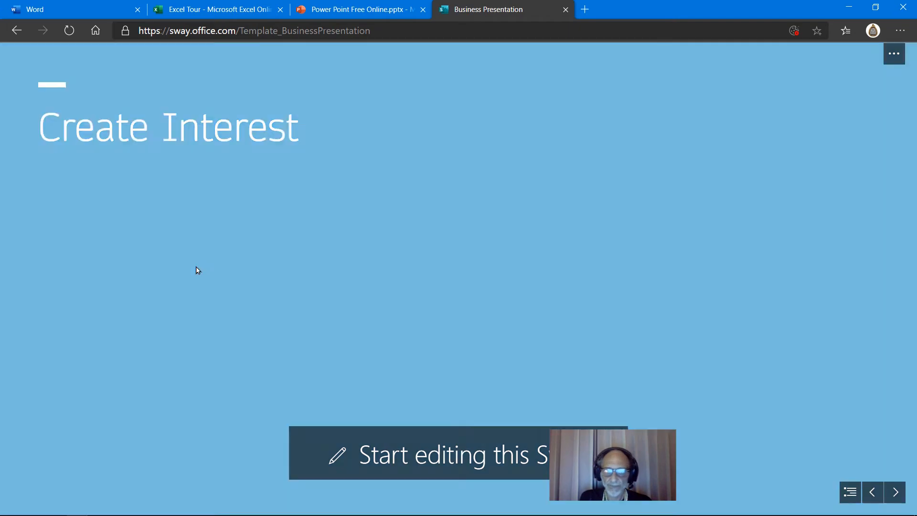
scroll(196, 270, "down", 1)
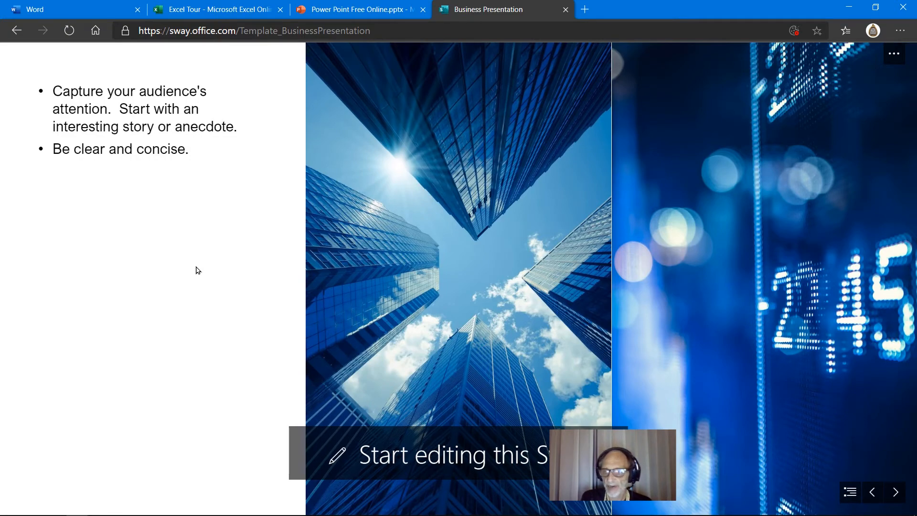
scroll(196, 266, "down", 1)
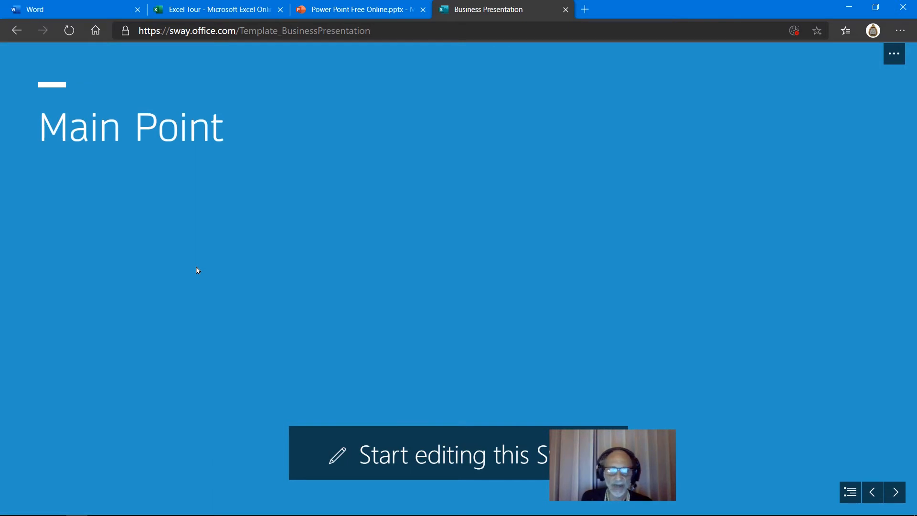
scroll(196, 270, "down", 1)
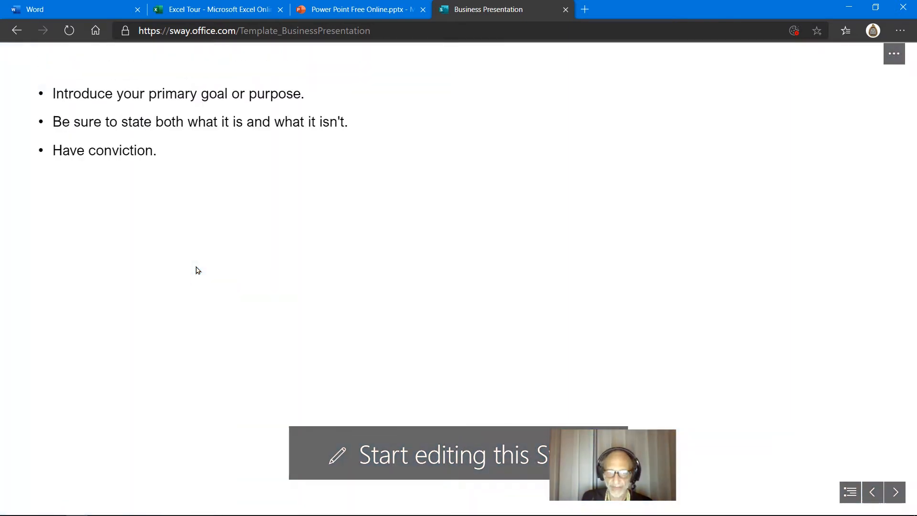
scroll(198, 270, "down", 1)
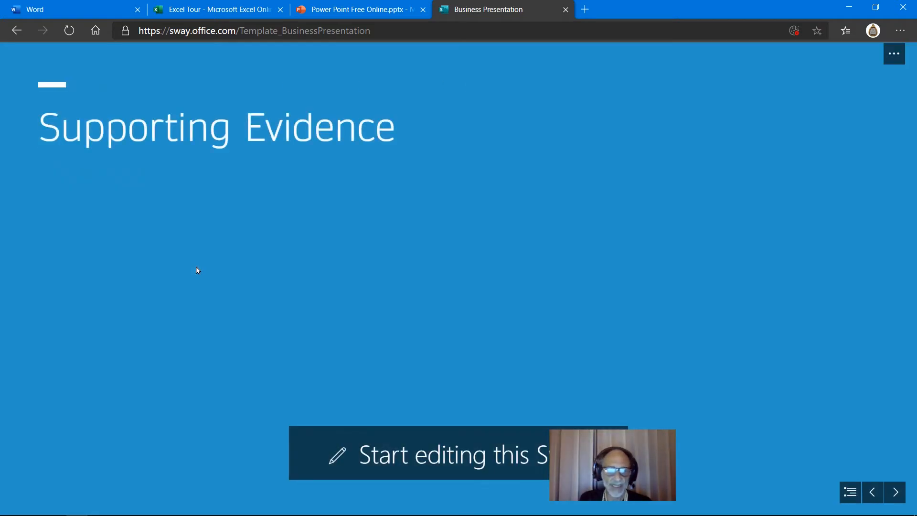
scroll(197, 271, "down", 1)
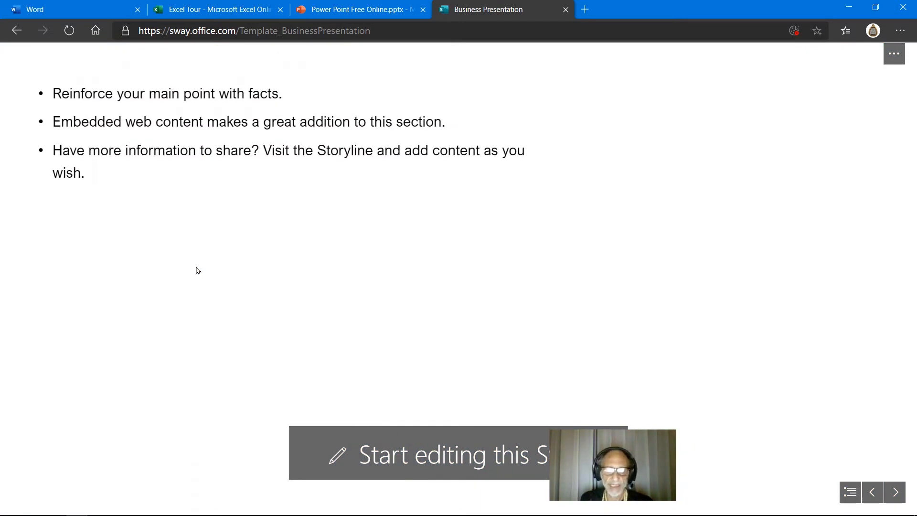
scroll(197, 270, "down", 1)
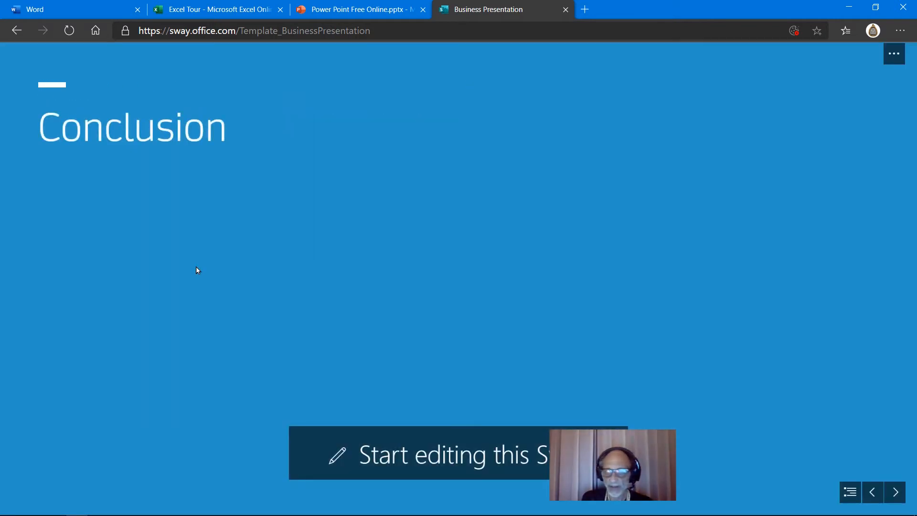
scroll(197, 271, "down", 1)
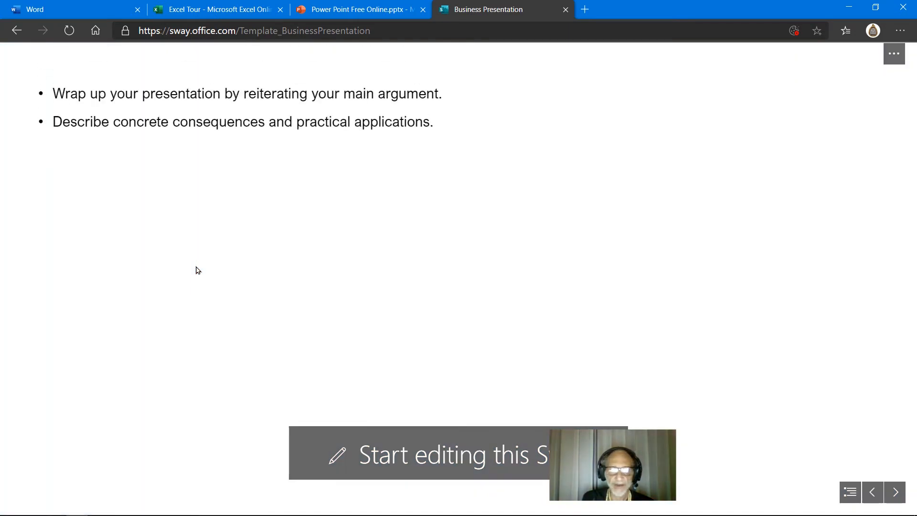
scroll(197, 270, "up", 2)
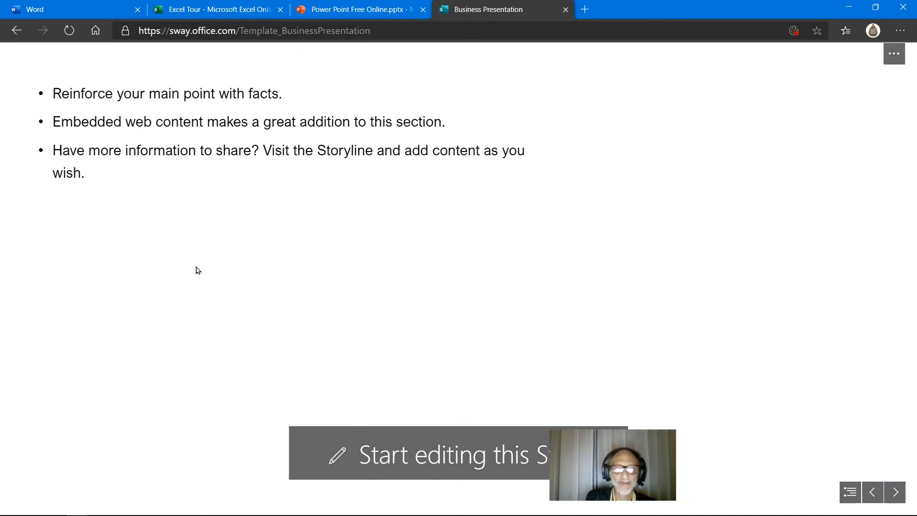
scroll(197, 270, "up", 1)
scroll(197, 270, "up", 1)
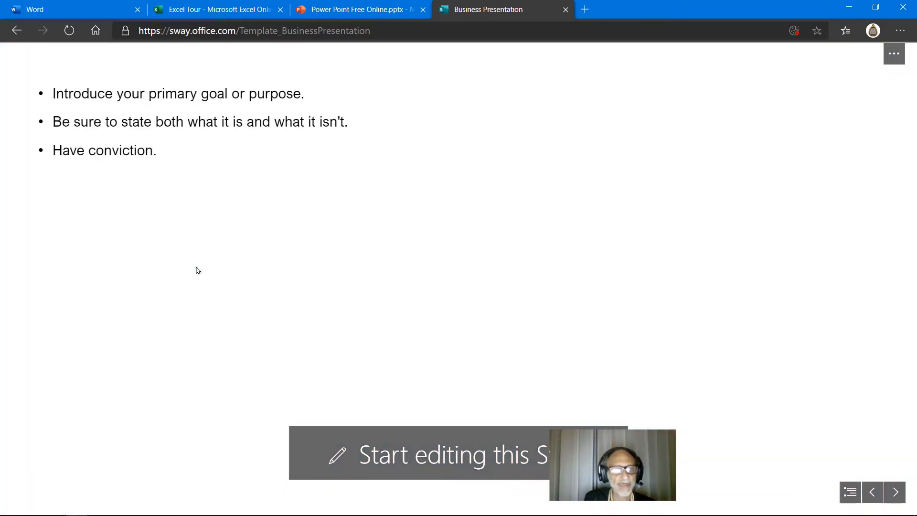
scroll(197, 270, "up", 1)
scroll(197, 270, "up", 1)
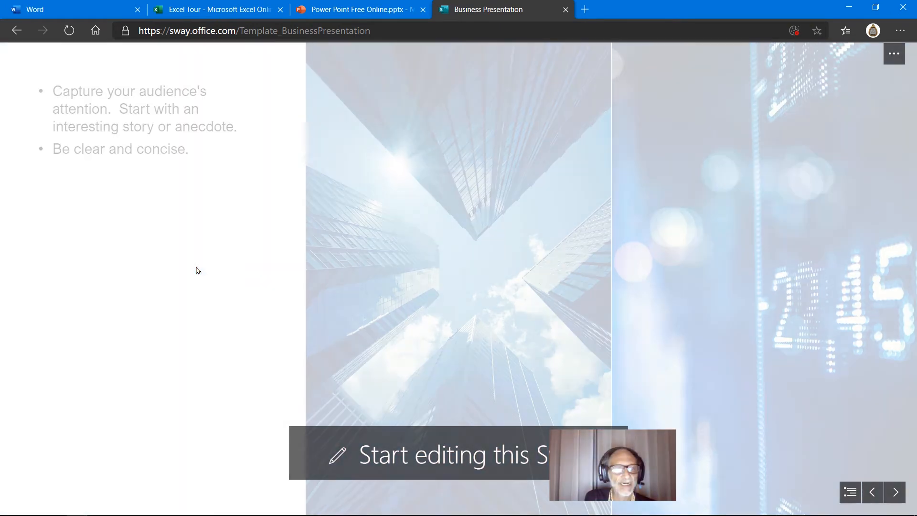
scroll(198, 270, "up", 1)
scroll(197, 270, "up", 1)
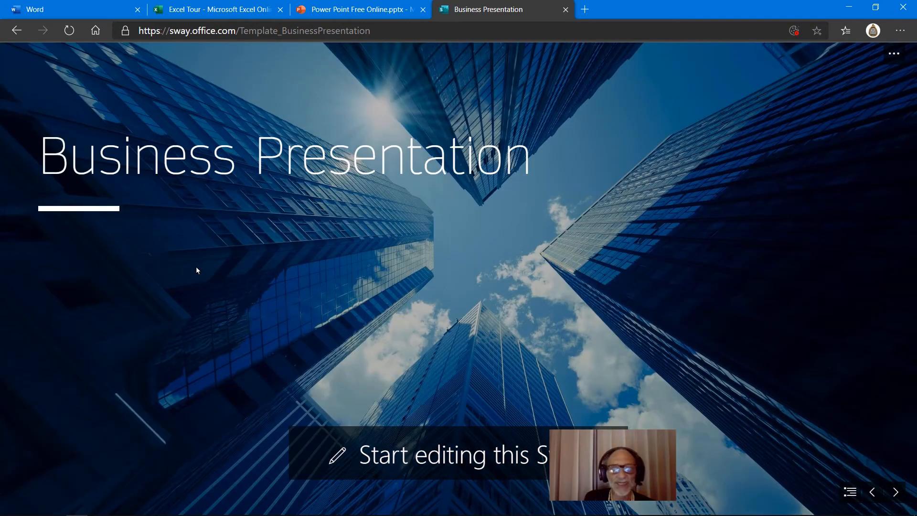
- Return to the Sway welcome page and start a new Sway from the topic "Data Science", choosing the suggested topic Big data
left_click(17, 32)
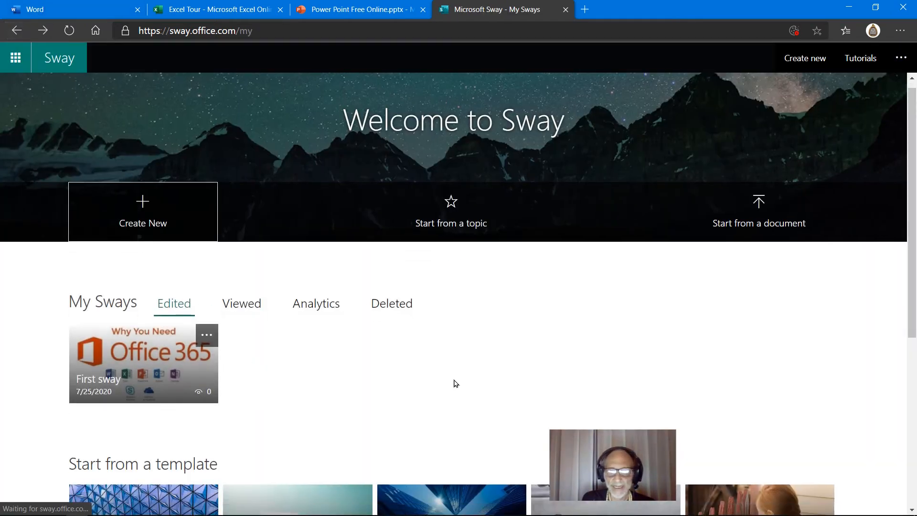
scroll(455, 383, "down", 2)
left_click(439, 152)
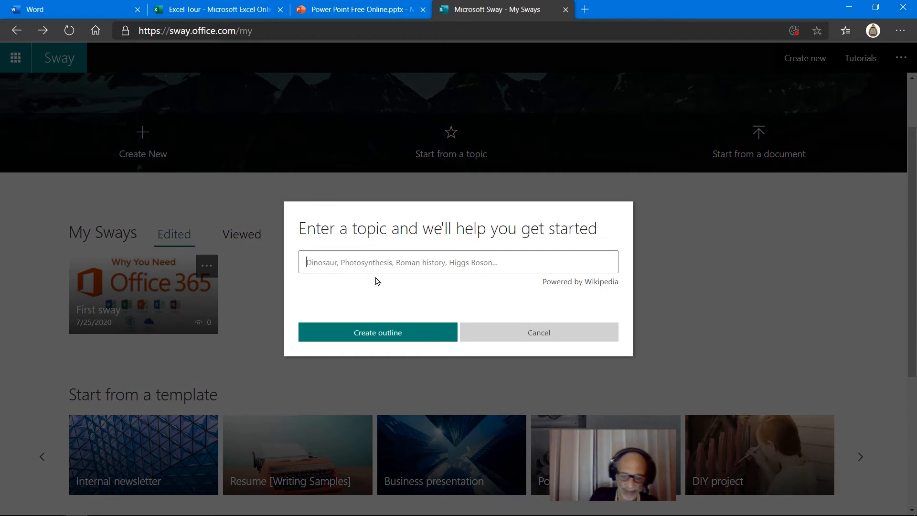
type("Data Science")
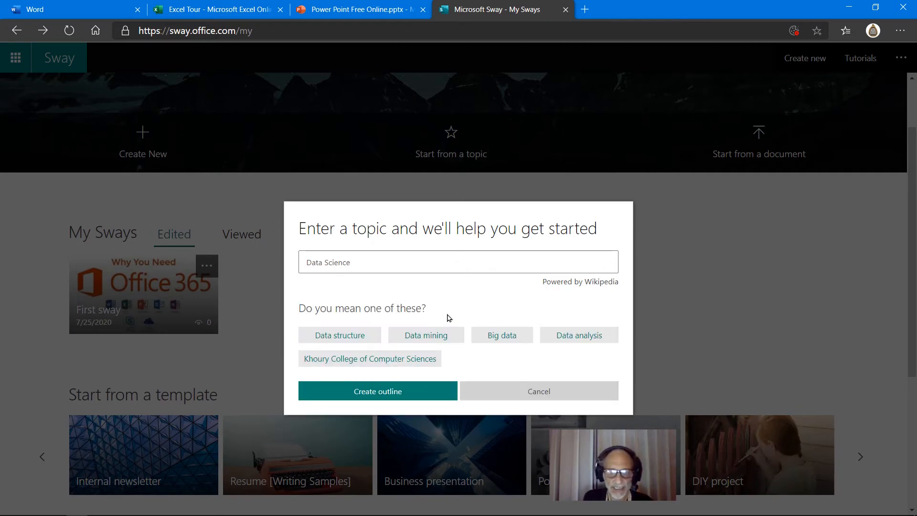
left_click(491, 345)
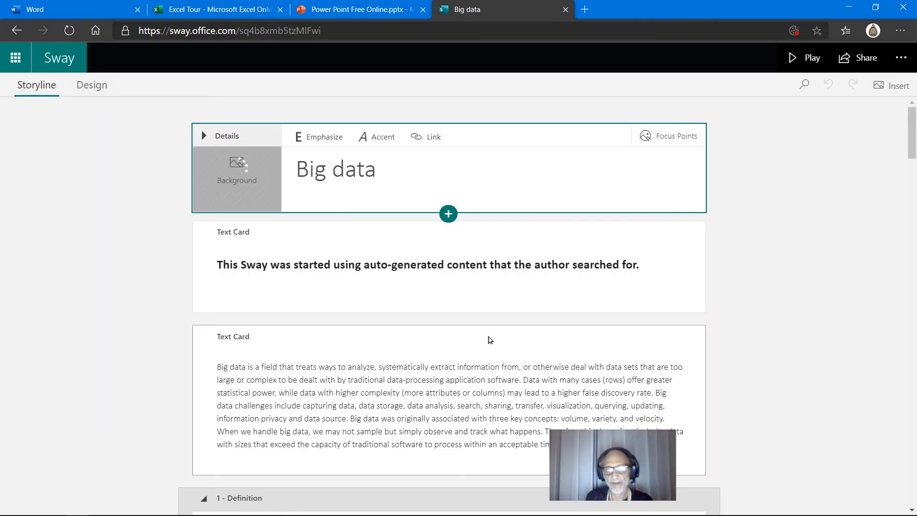
- Examine the generated Big data storyline from the title card down to the References section and return to its beginning
scroll(490, 340, "down", 2)
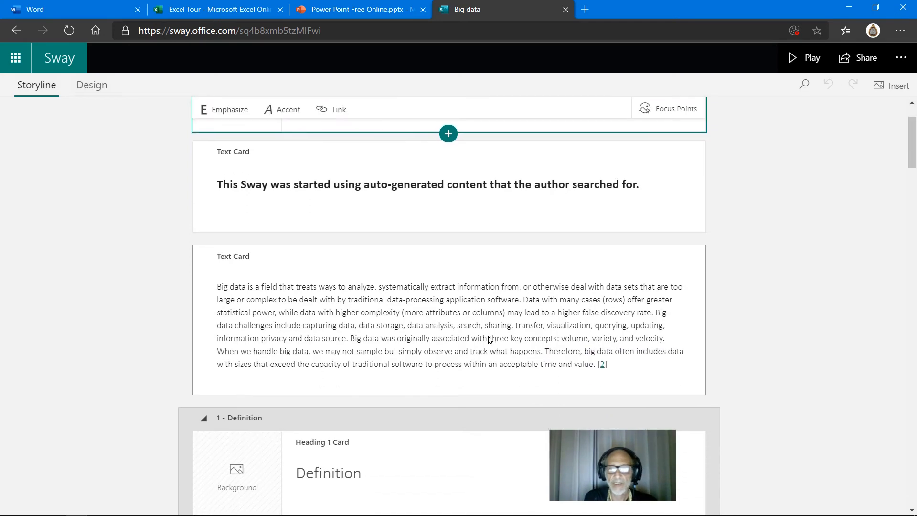
scroll(491, 340, "down", 5)
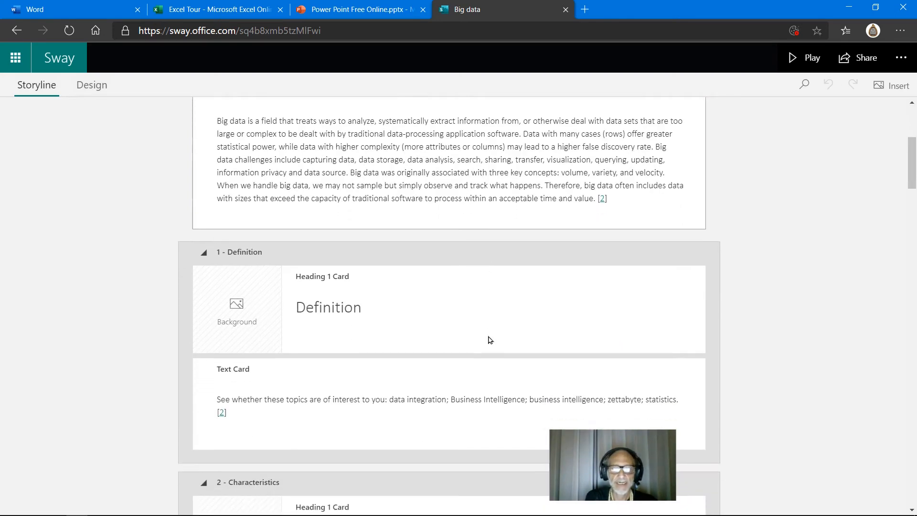
scroll(491, 340, "down", 10)
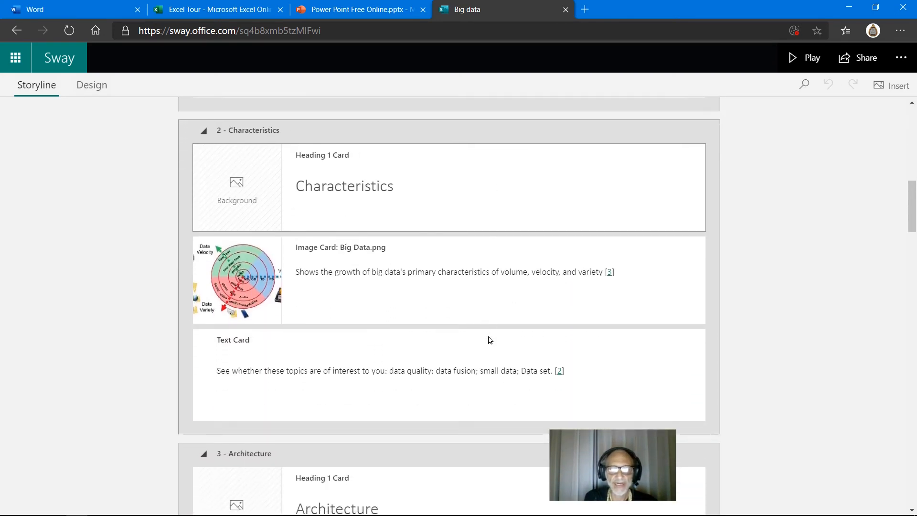
scroll(490, 340, "down", 10)
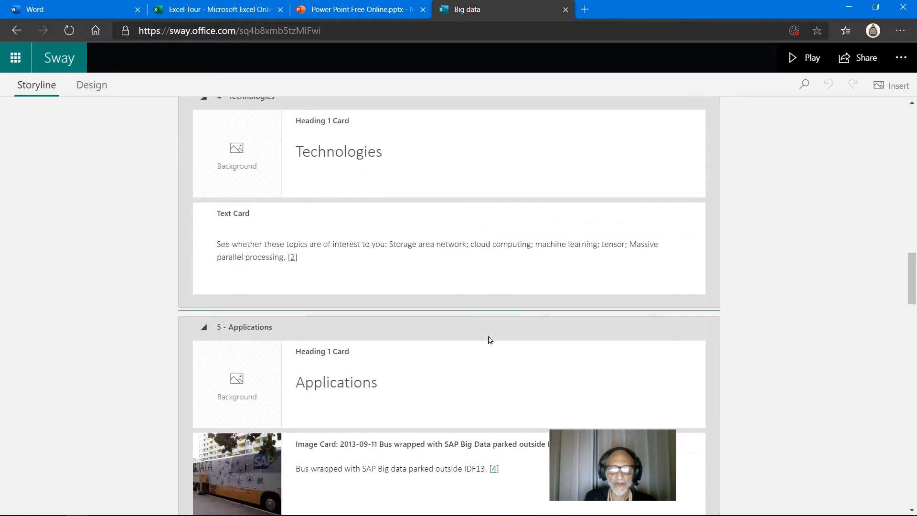
scroll(491, 340, "down", 12)
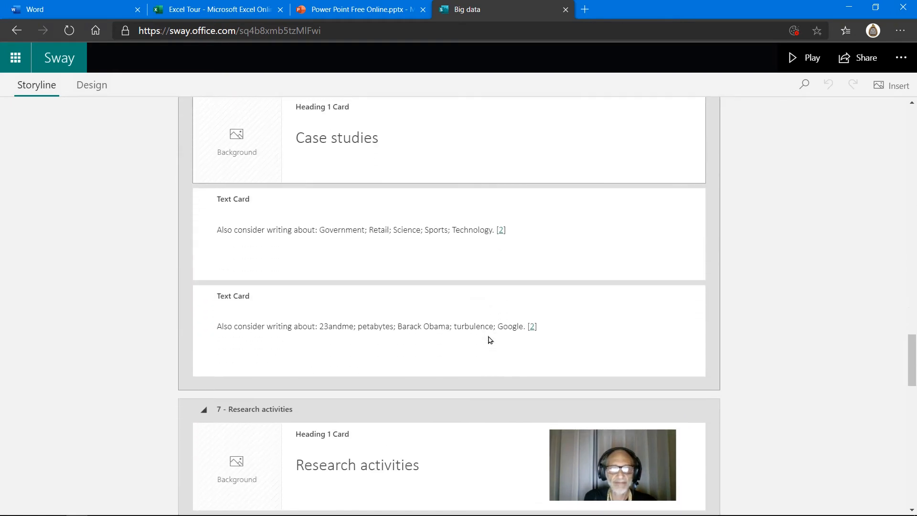
scroll(491, 340, "down", 3)
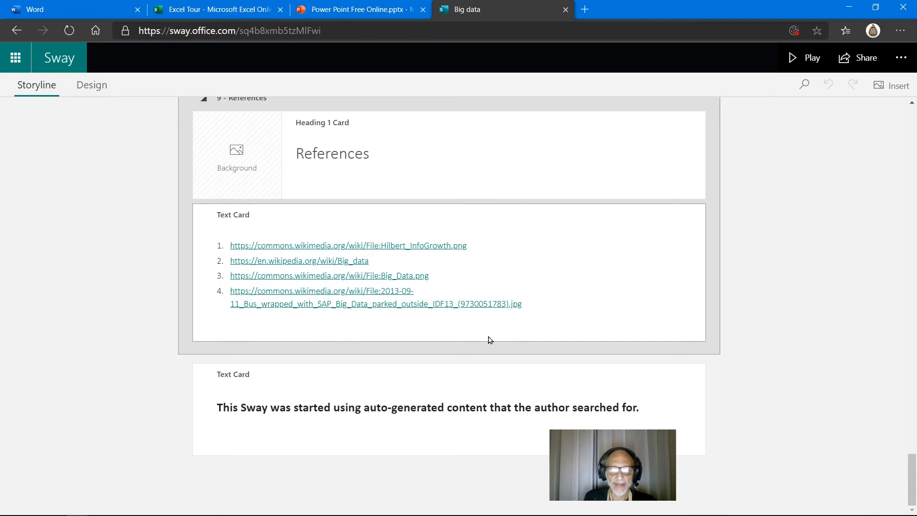
scroll(491, 340, "up", 20)
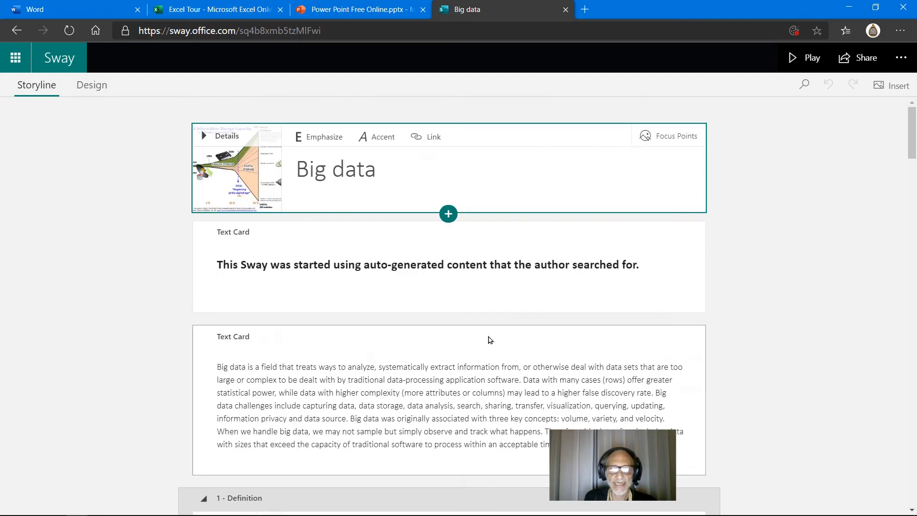
- Preview the Big data Sway's design, examine its storyline cards down to Characteristics, and open the background image suggestions for the Definition heading
left_click(95, 85)
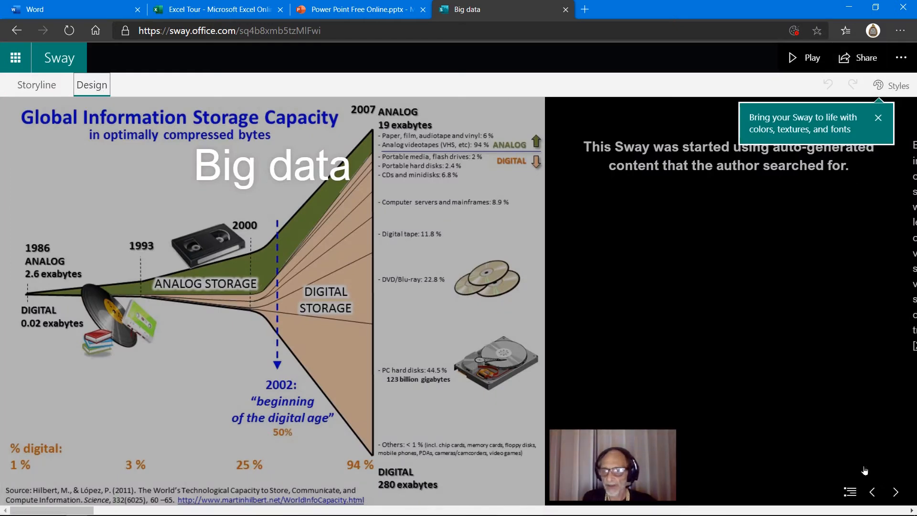
left_click(36, 85)
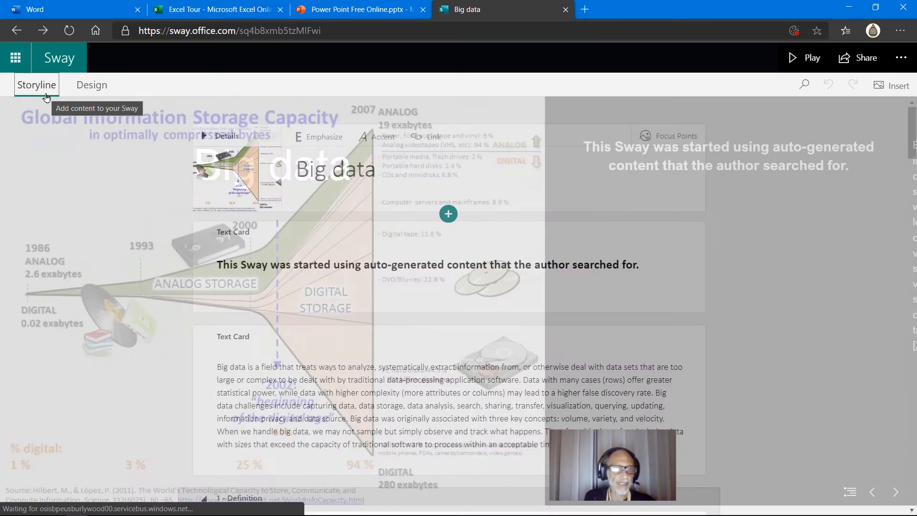
left_click(307, 261)
left_click(278, 370)
scroll(279, 371, "down", 4)
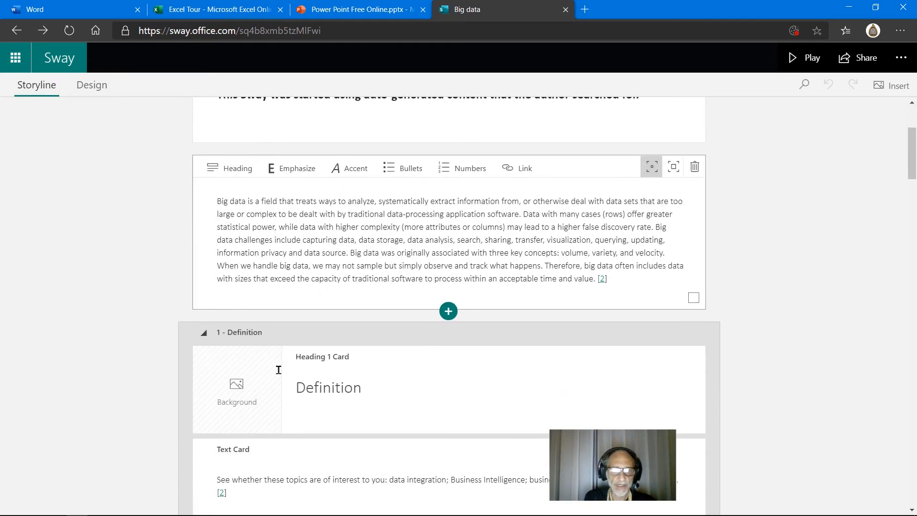
left_click(324, 362)
scroll(324, 362, "down", 3)
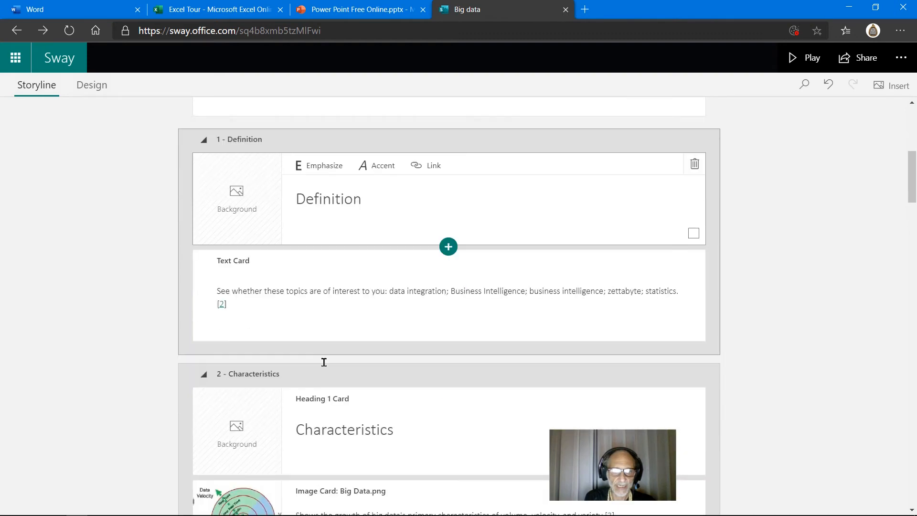
left_click(231, 208)
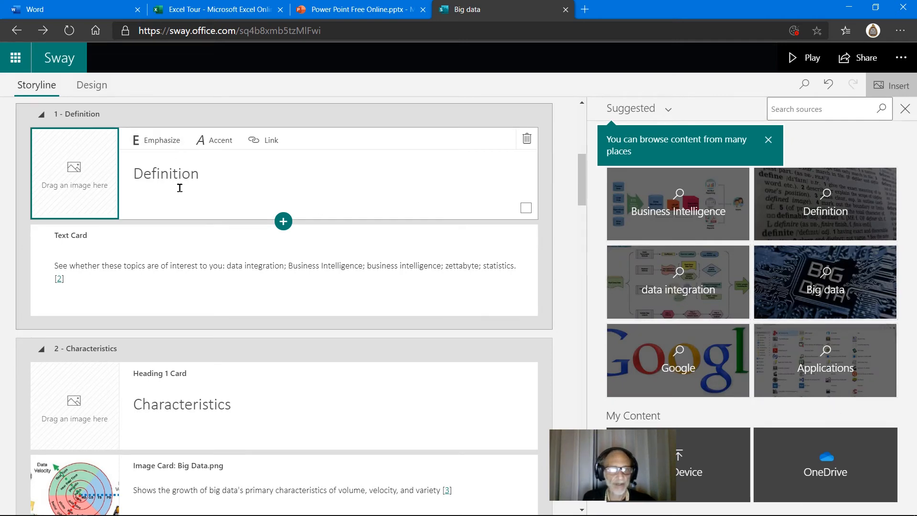
- Preview the Sway's design at the Definition section and play it from the title through to the bus picture under Applications
left_click(85, 90)
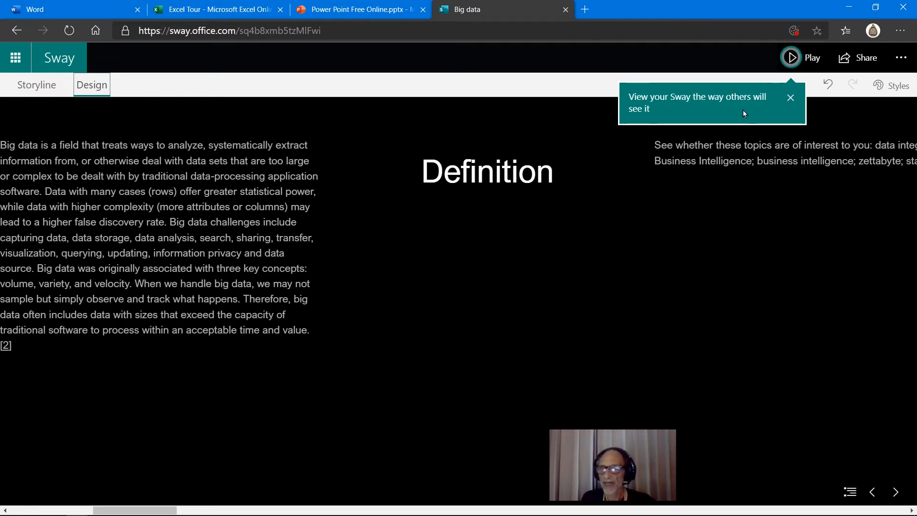
left_click(790, 57)
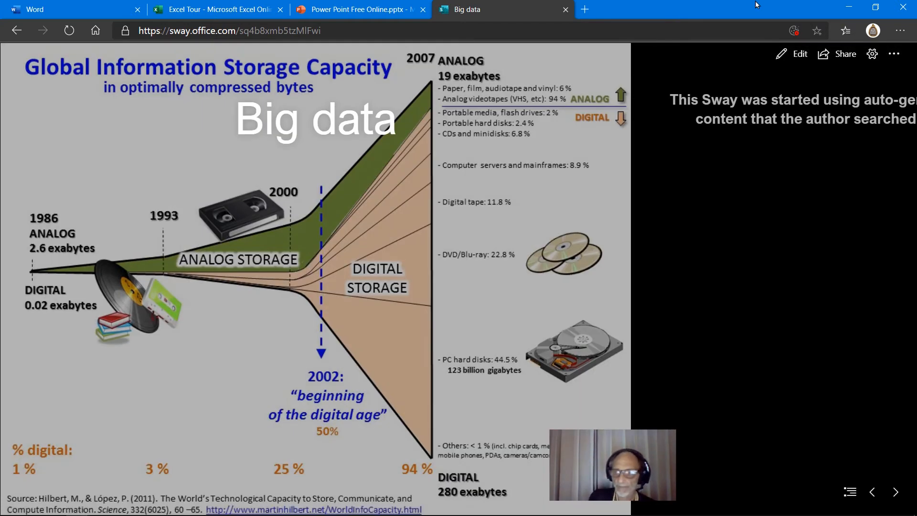
key("Right")
key("Right")
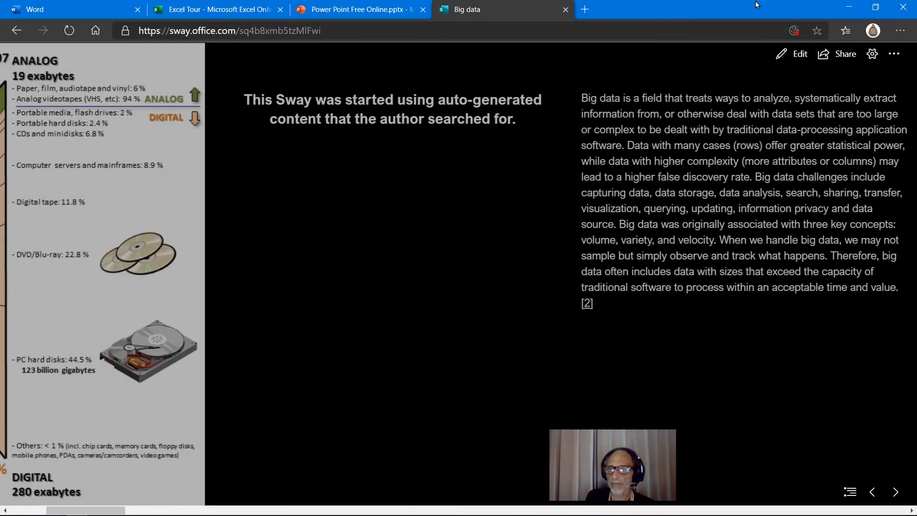
key("Right")
key("Right")
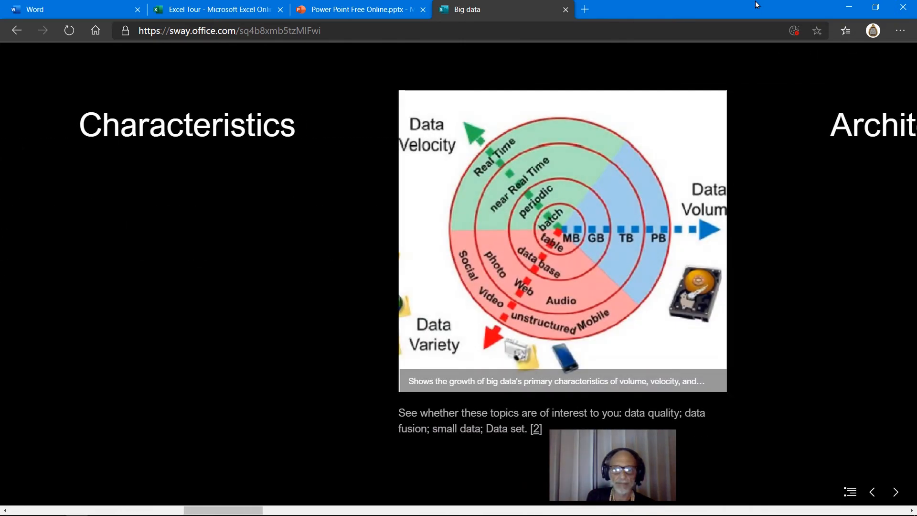
key("Right")
key("Right")
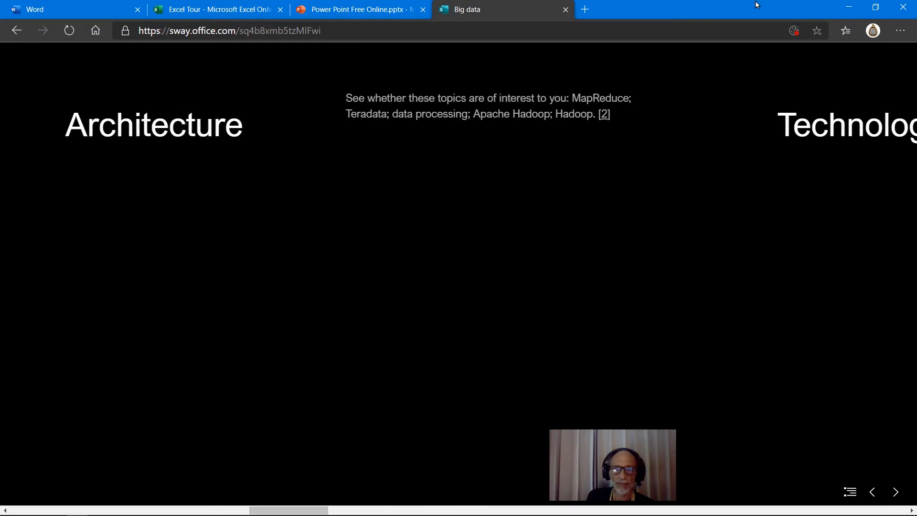
key("Right")
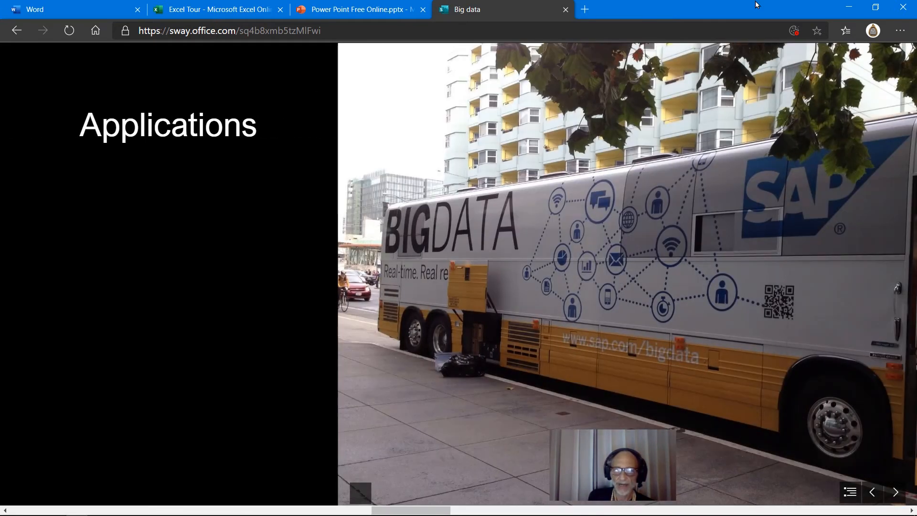
key("Right")
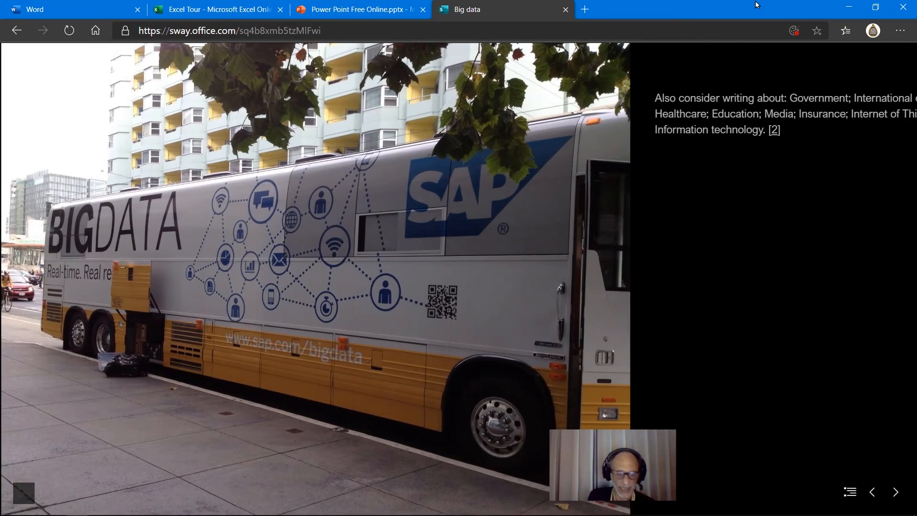
- Try fitting more of the playing Sway on screen by reducing the browser zoom to 25%, and restore it to 100%
key("ctrl+minus")
key("ctrl+minus")
key("ctrl+minus")
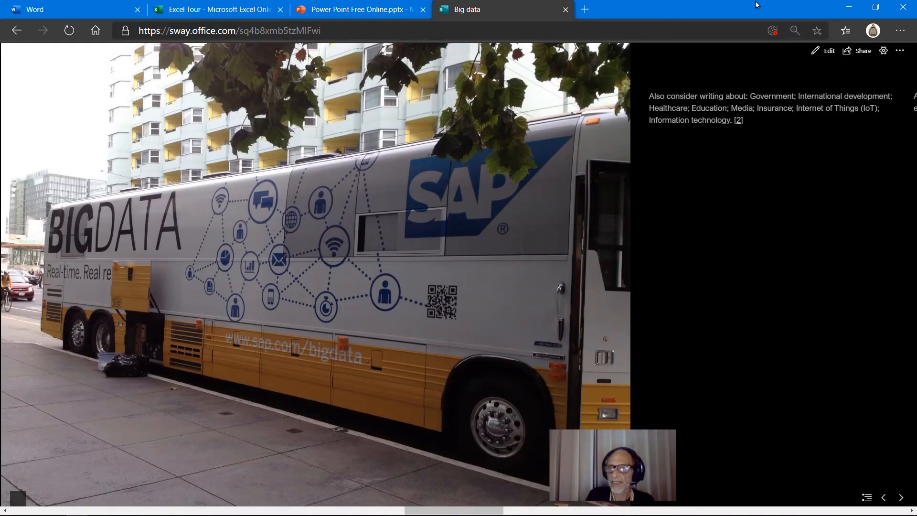
key("ctrl+minus")
key("ctrl+minus")
key("ctrl+minus")
key("ctrl+minus")
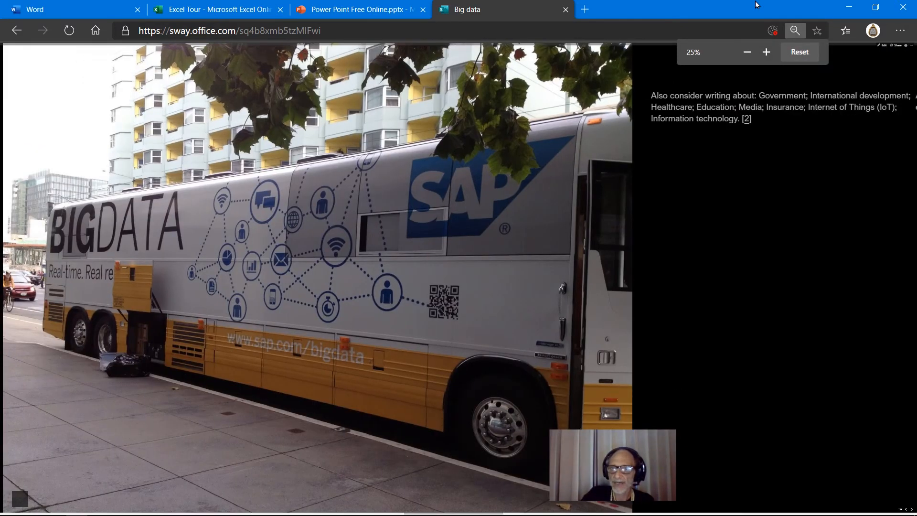
key("ctrl+plus")
key("ctrl+plus")
key("ctrl+plus")
key("ctrl+plus")
key("ctrl+plus")
key("ctrl+plus")
key("ctrl+plus")
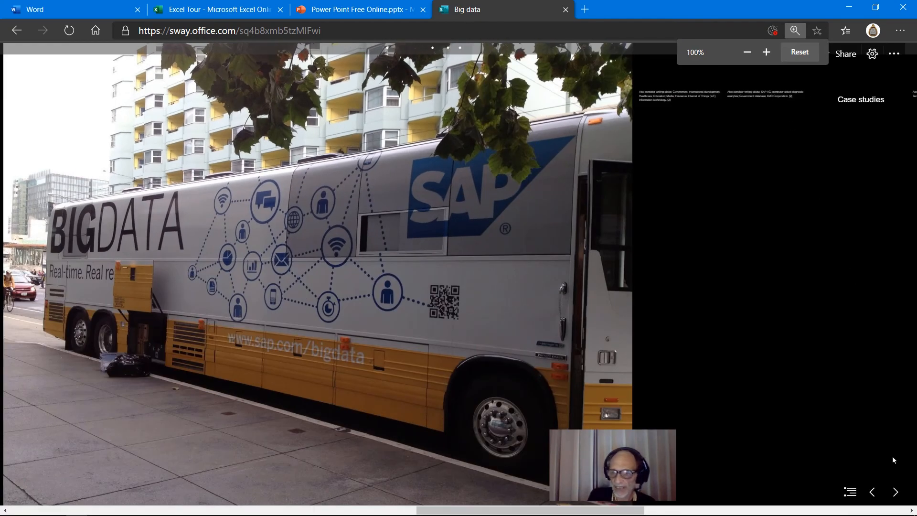
- Advance the playing Sway past the bus picture to the Case studies heading
left_click(899, 493)
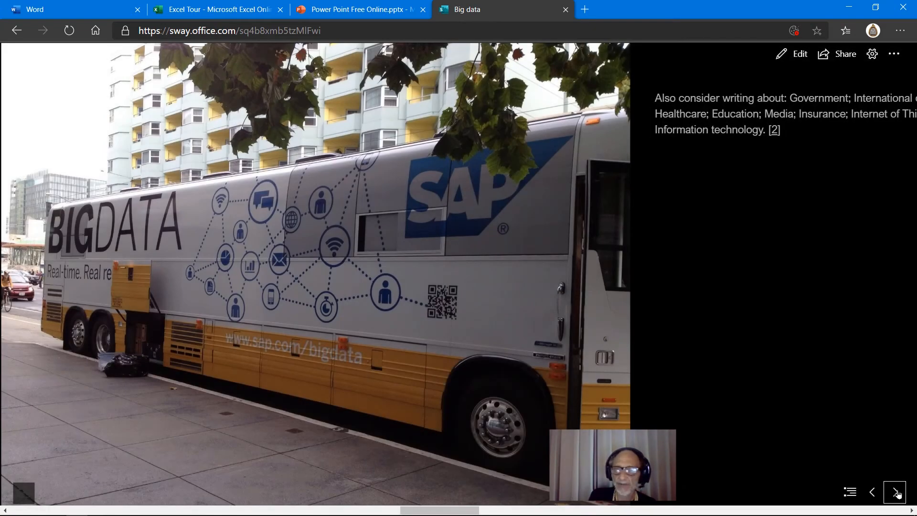
left_click(898, 494)
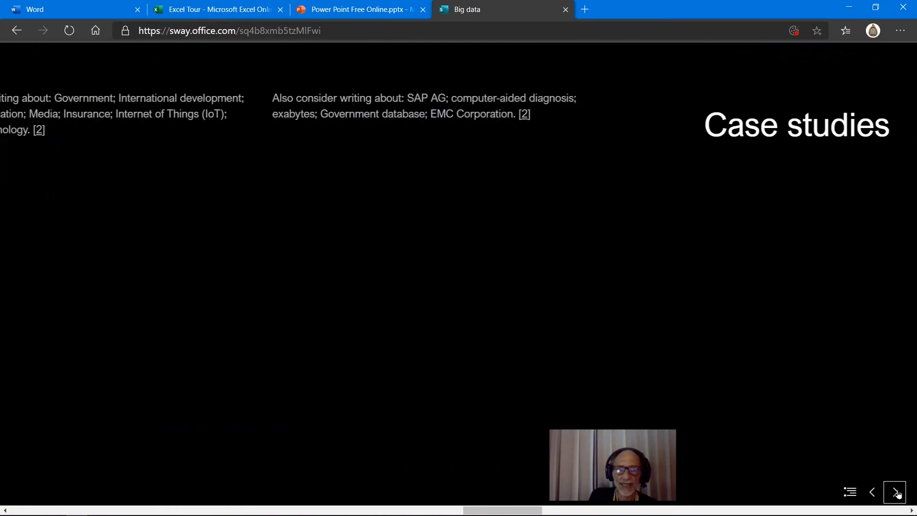
- Switch to the Power Point Free Online presentation and select the title text "Excel is Free" on slide 1
left_click(374, 18)
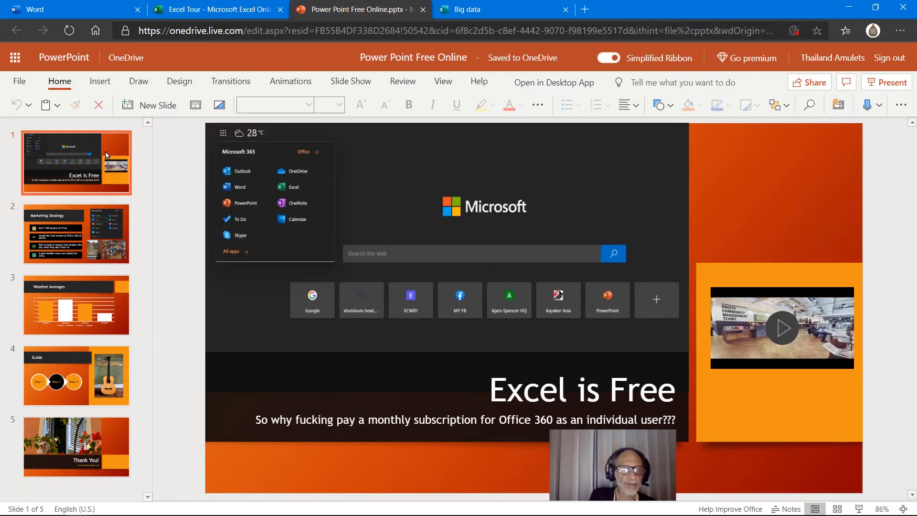
left_click(104, 158)
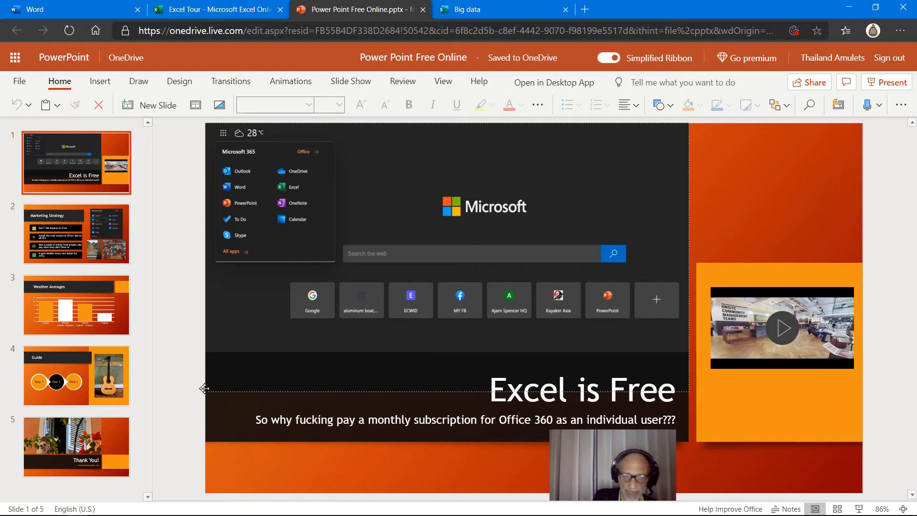
left_click_drag(492, 397, 725, 393)
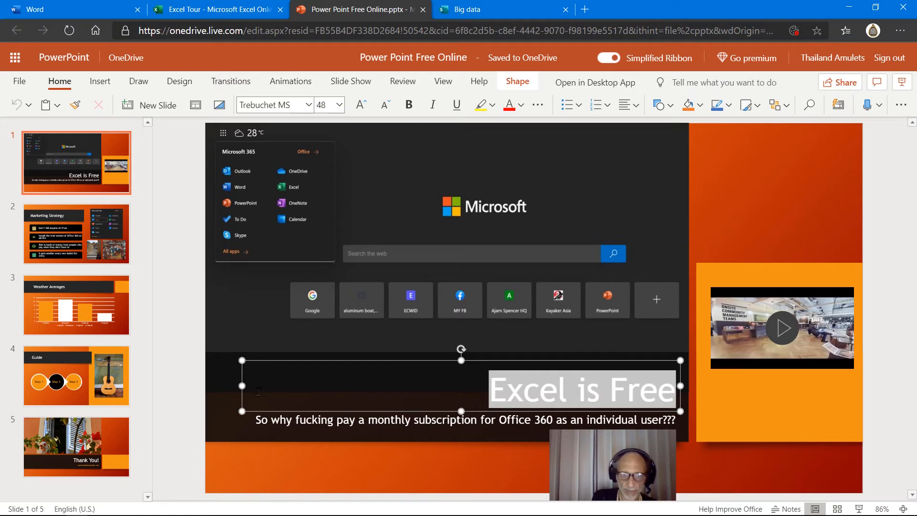